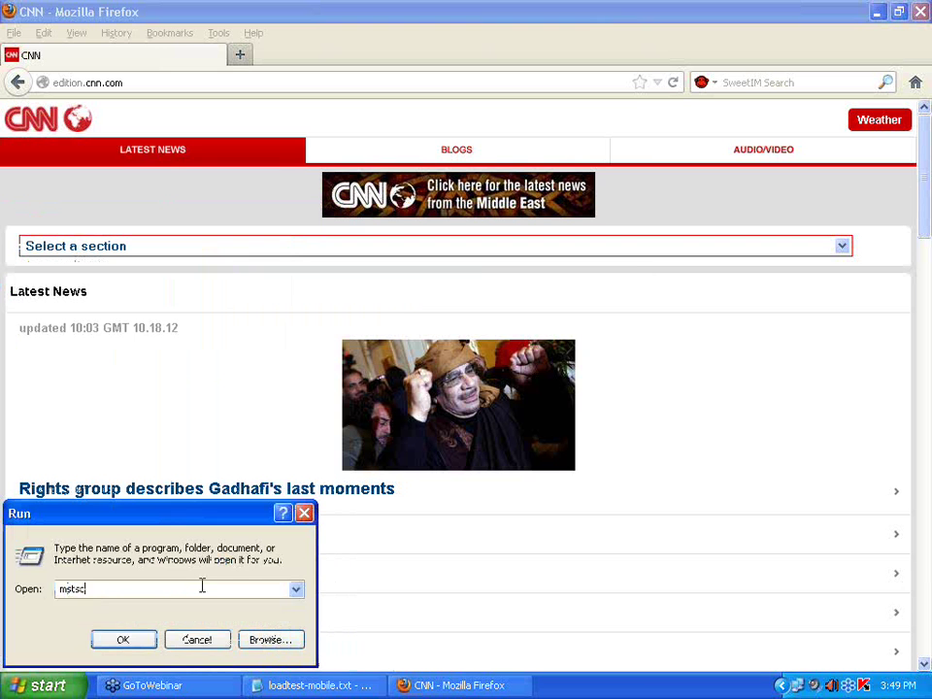
- Open Remote Desktop Connection and connect to the computer 192.168.1.200
key("Return")
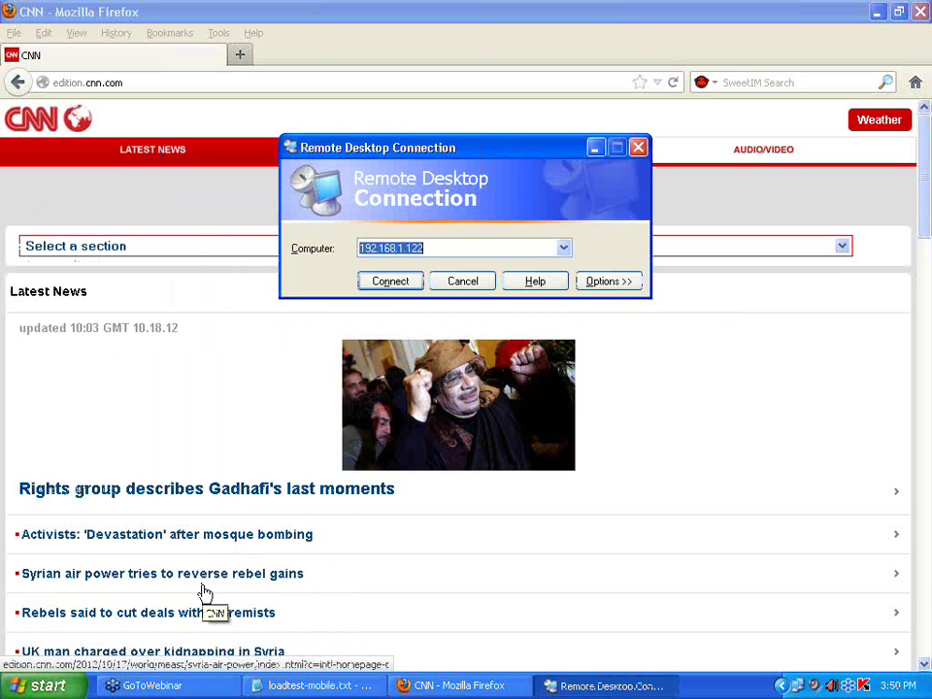
key("End")
key("BackSpace")
key("BackSpace")
key("BackSpace")
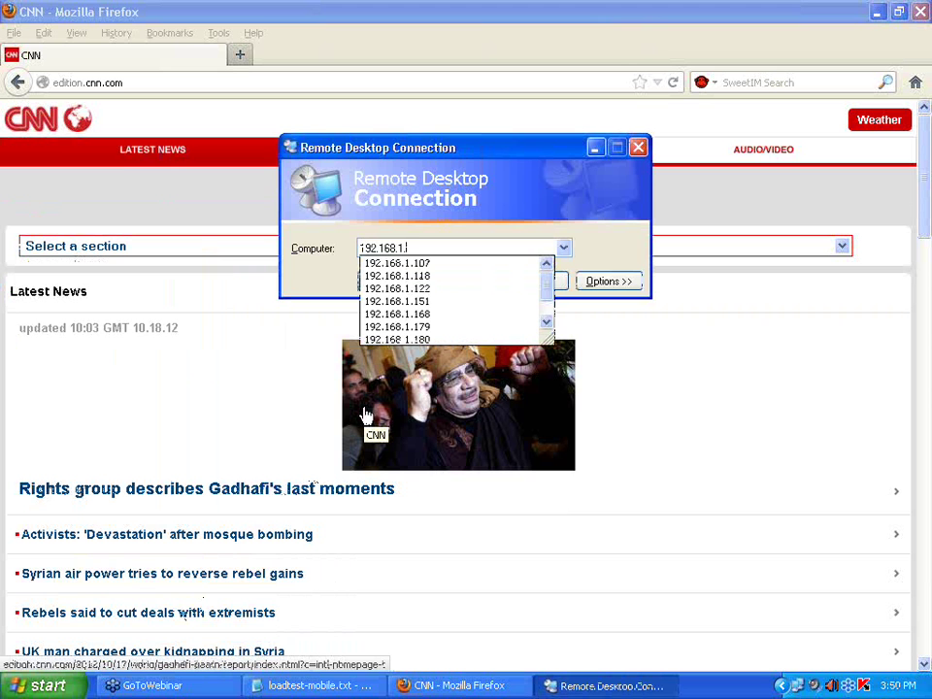
key("Down")
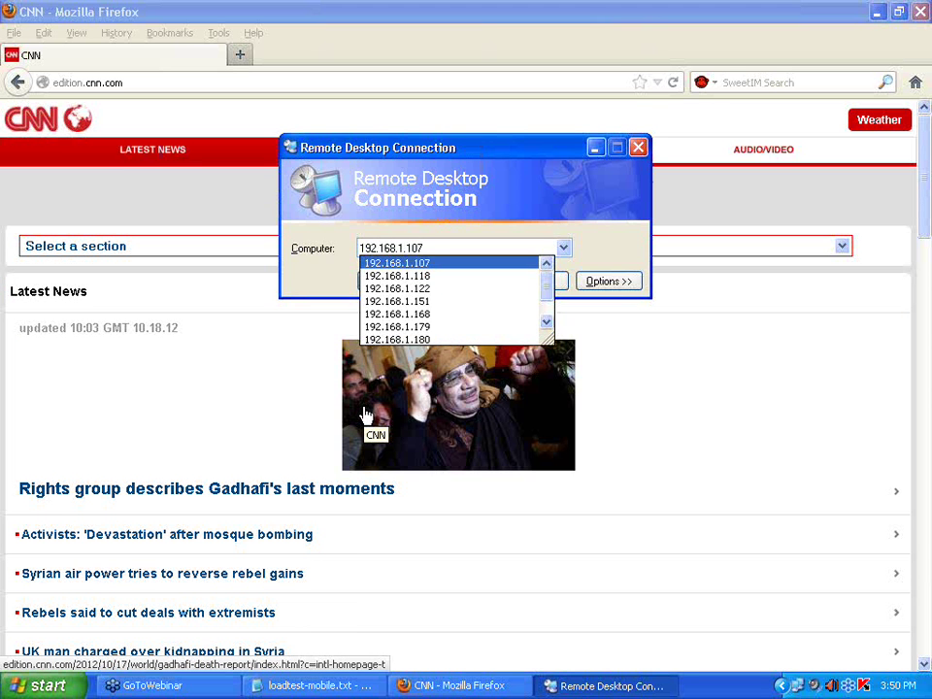
key("Up")
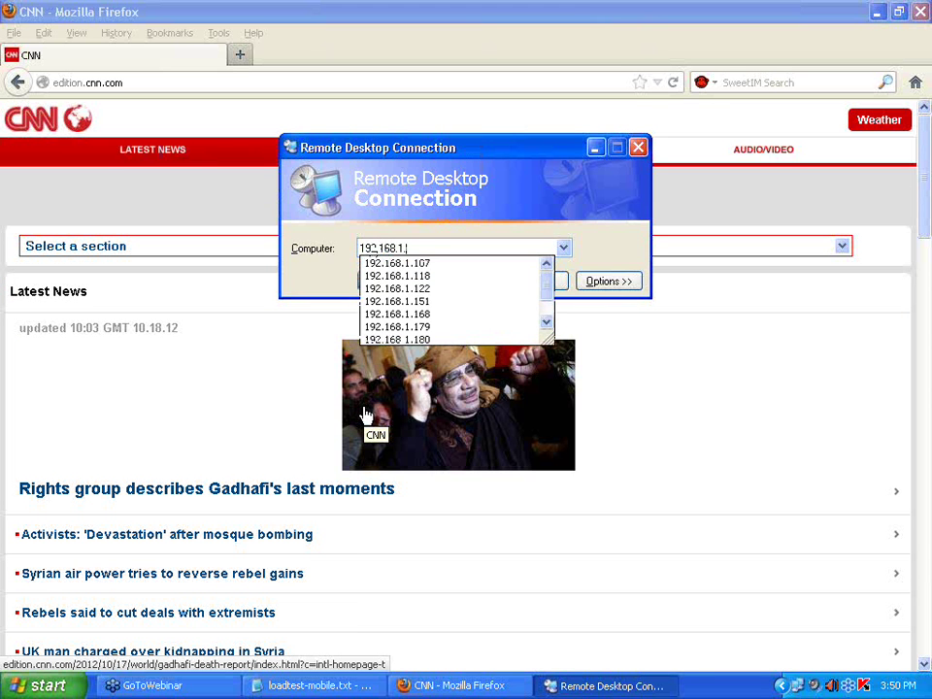
type("200")
key("Return")
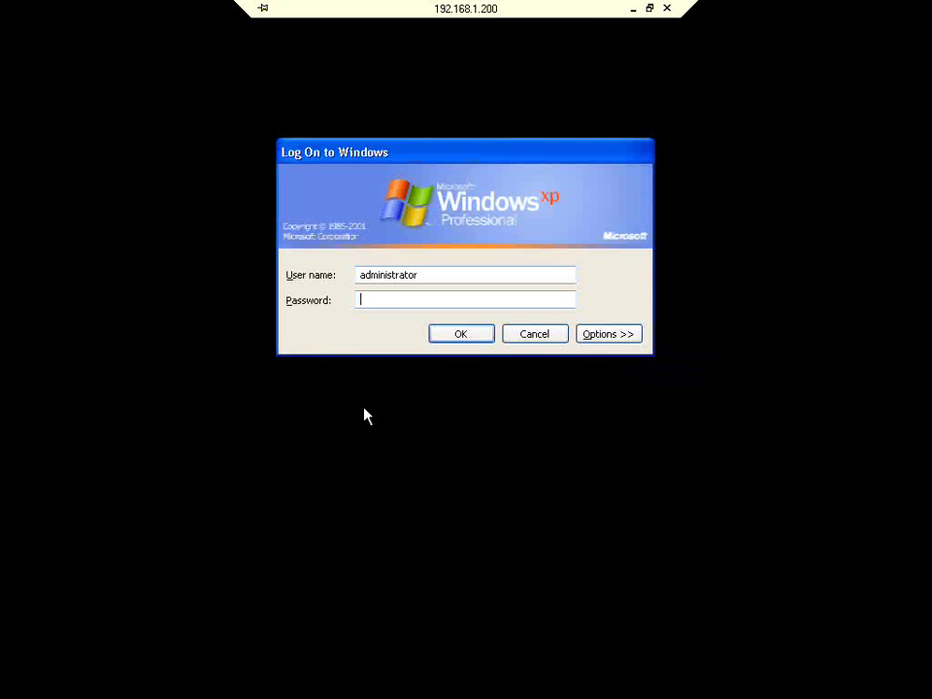
- Log on to the remote Windows session as administrator by entering the account password
type("*****")
key("Return")
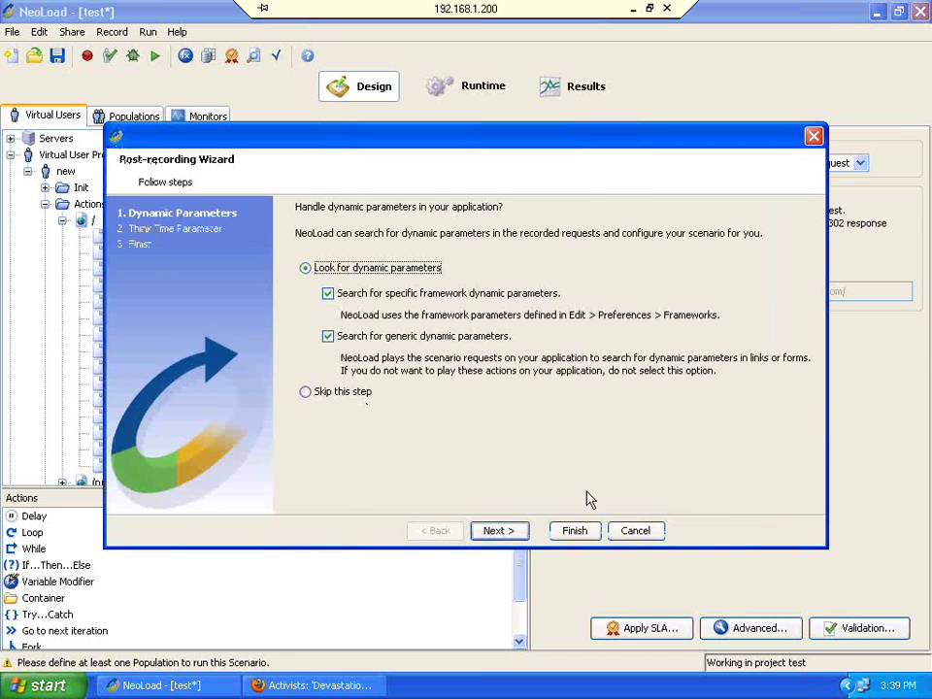
- Cancel the Post-recording Wizard and narrow the virtual user tree to give the details area more room
left_click(635, 532)
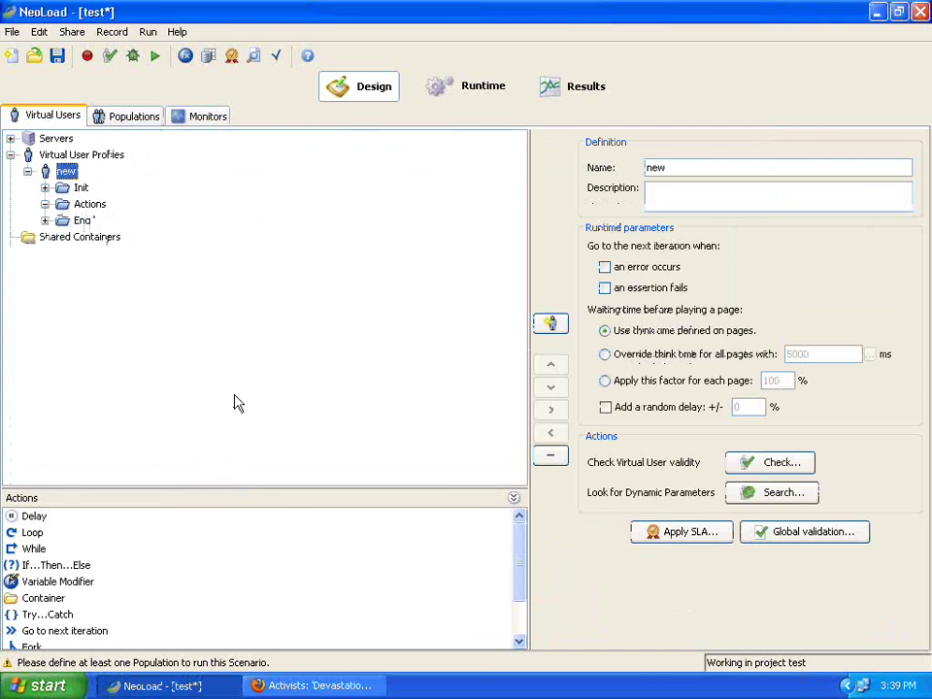
left_click_drag(525, 248, 323, 241)
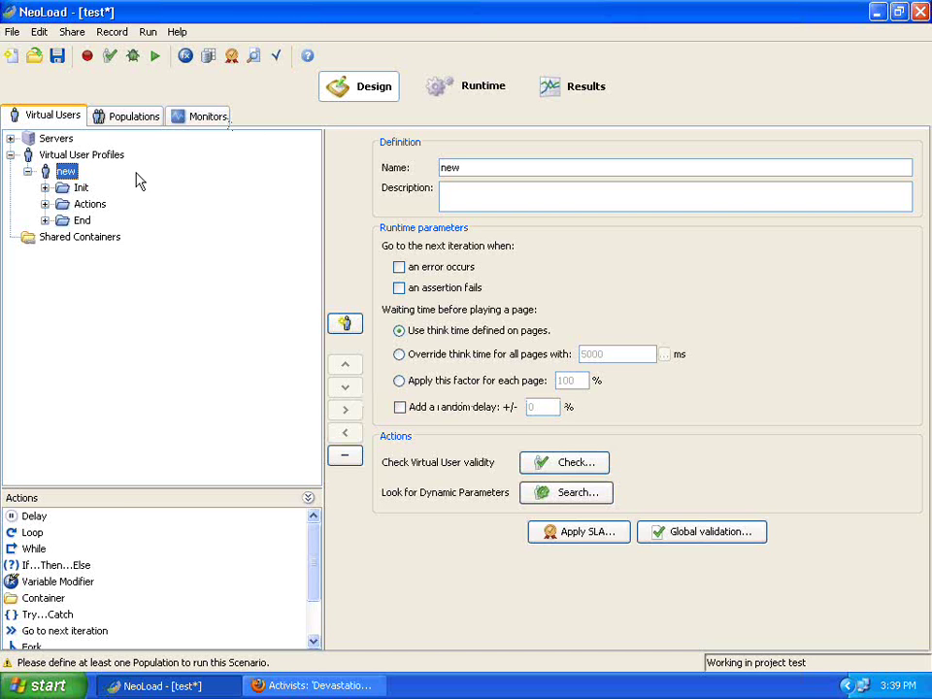
- Examine the Init and Actions containers of the virtual user "new", and collapse that profile
left_click(45, 187)
left_click(77, 189)
left_click(87, 204)
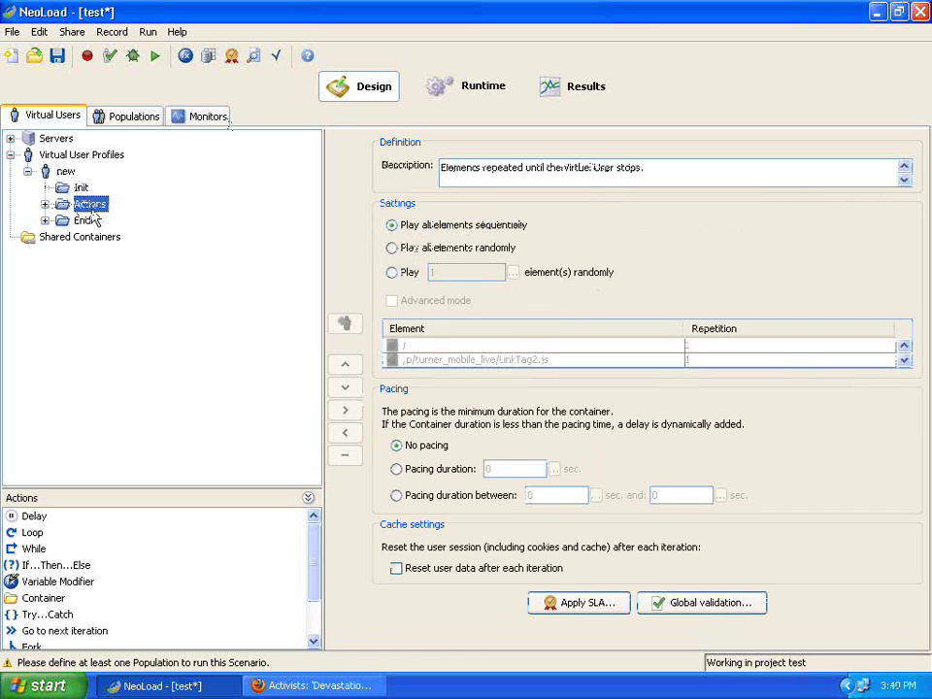
left_click(28, 171)
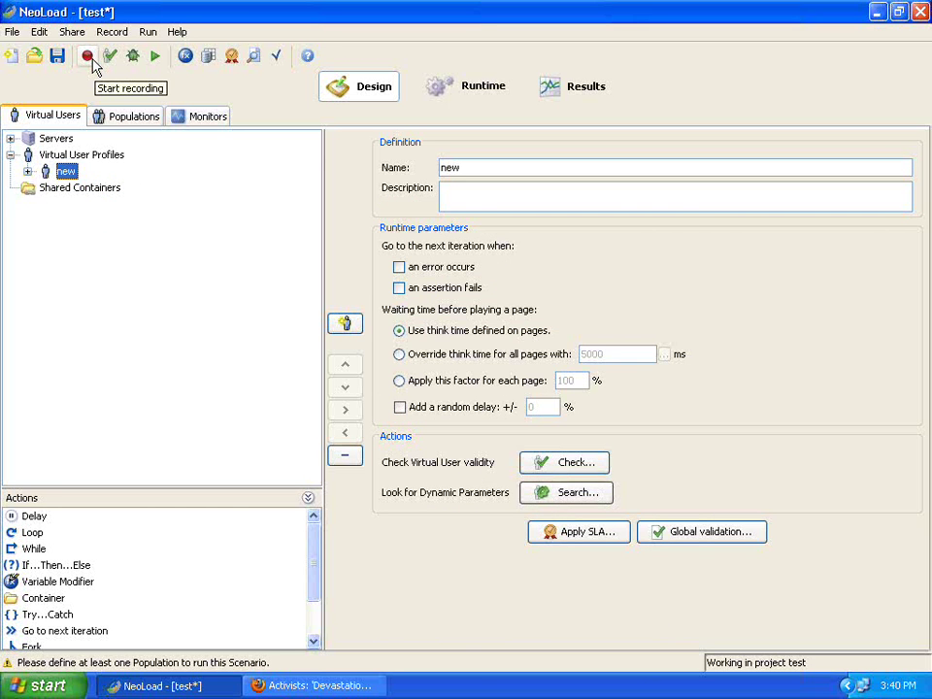
- Set up a new recording with the virtual user named CNNMain
left_click(88, 57)
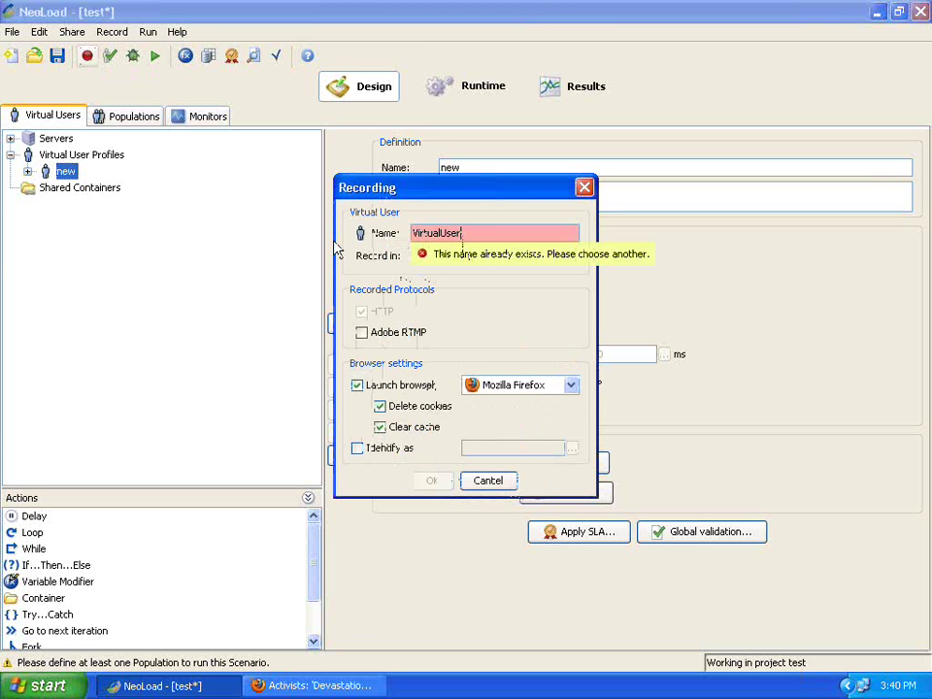
type("C")
key("BackSpace")
key("BackSpace")
key("BackSpace")
key("BackSpace")
key("BackSpace")
key("BackSpace")
key("BackSpace")
key("BackSpace")
key("BackSpace")
key("BackSpace")
key("BackSpace")
key("BackSpace")
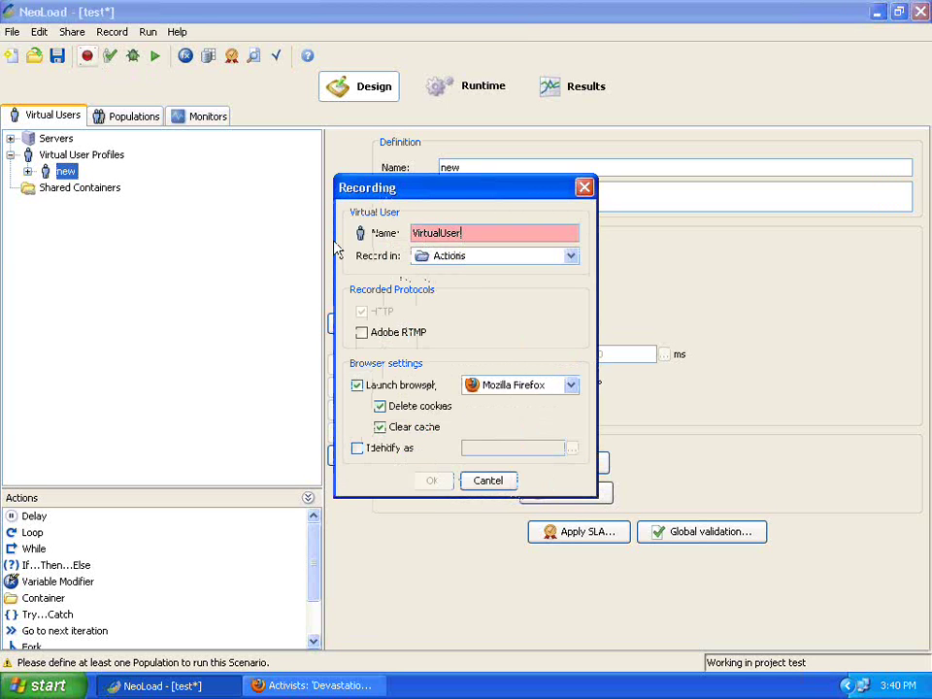
type("CNNMain")
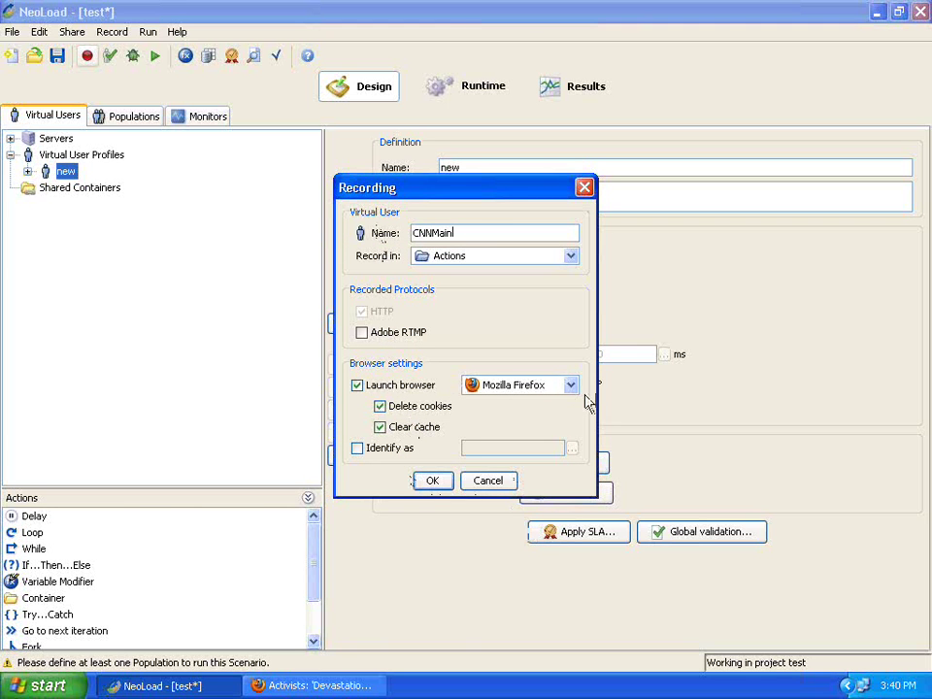
- Close the open Firefox window and start the CNNMain recording with Mozilla Firefox as the launched browser
left_click(338, 685)
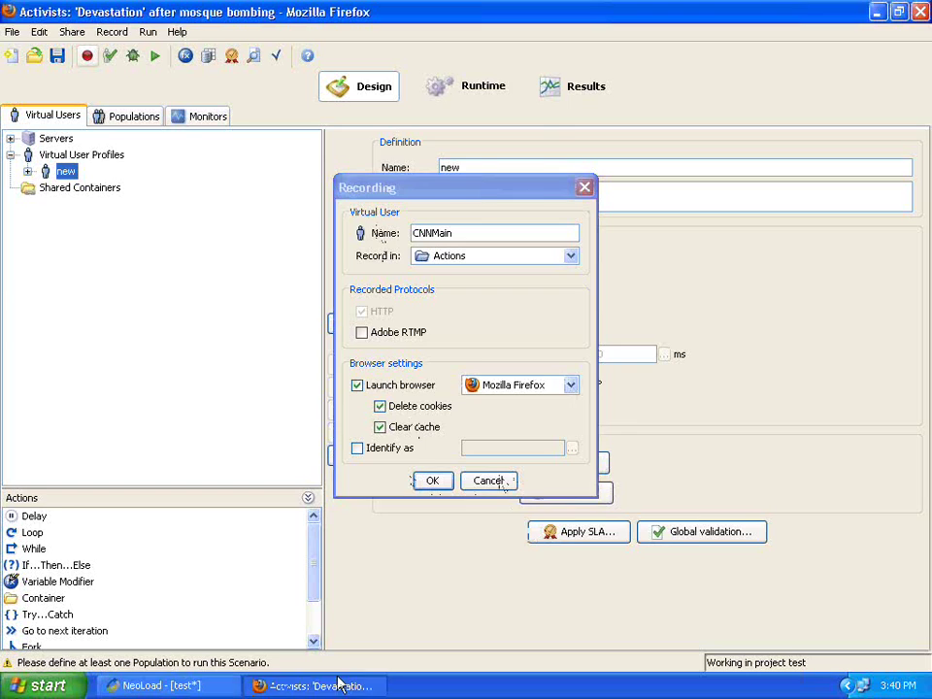
left_click(919, 12)
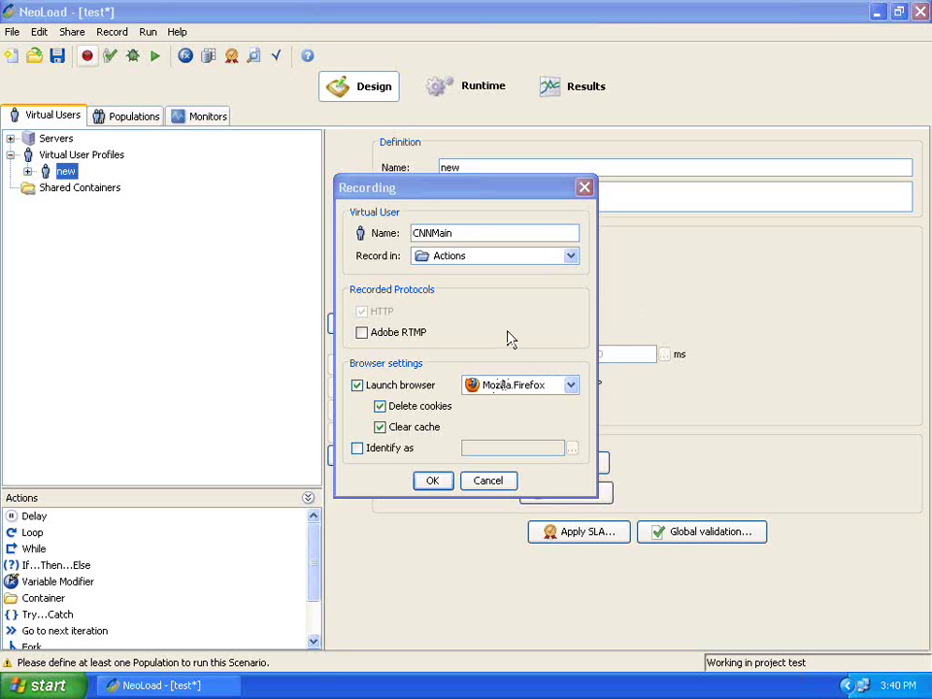
left_click(427, 483)
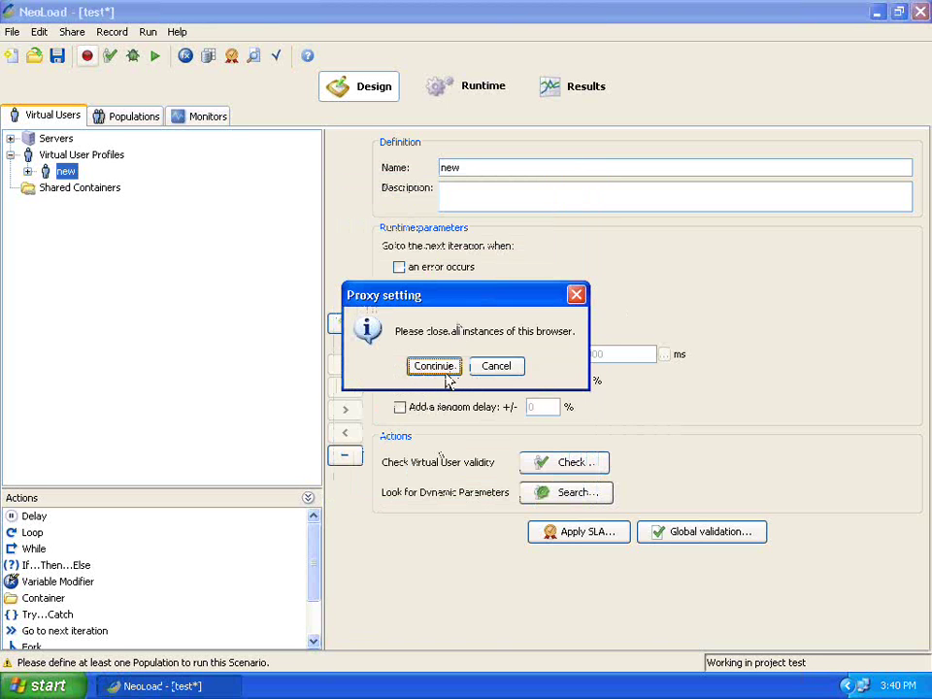
left_click(434, 366)
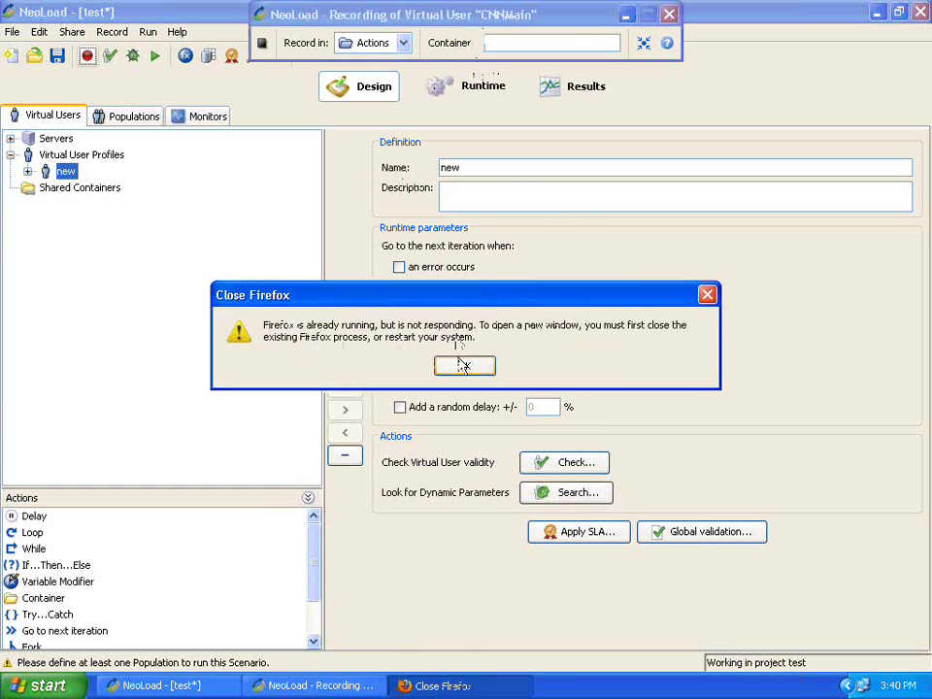
left_click(464, 367)
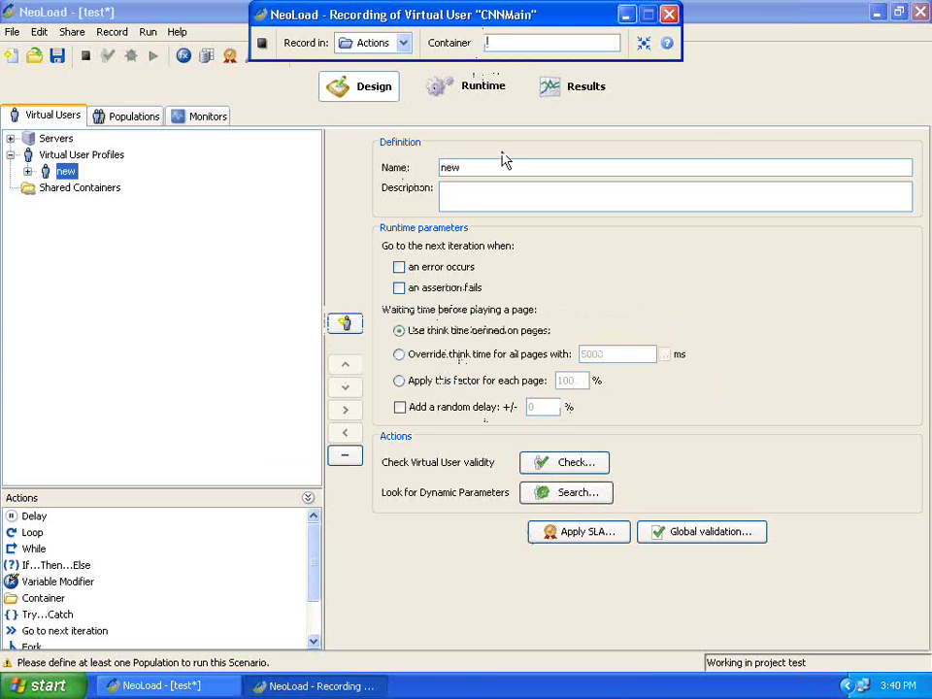
mouse_move(491, 9)
left_mouse_down()
mouse_move(513, 108)
mouse_move(481, 18)
left_mouse_up()
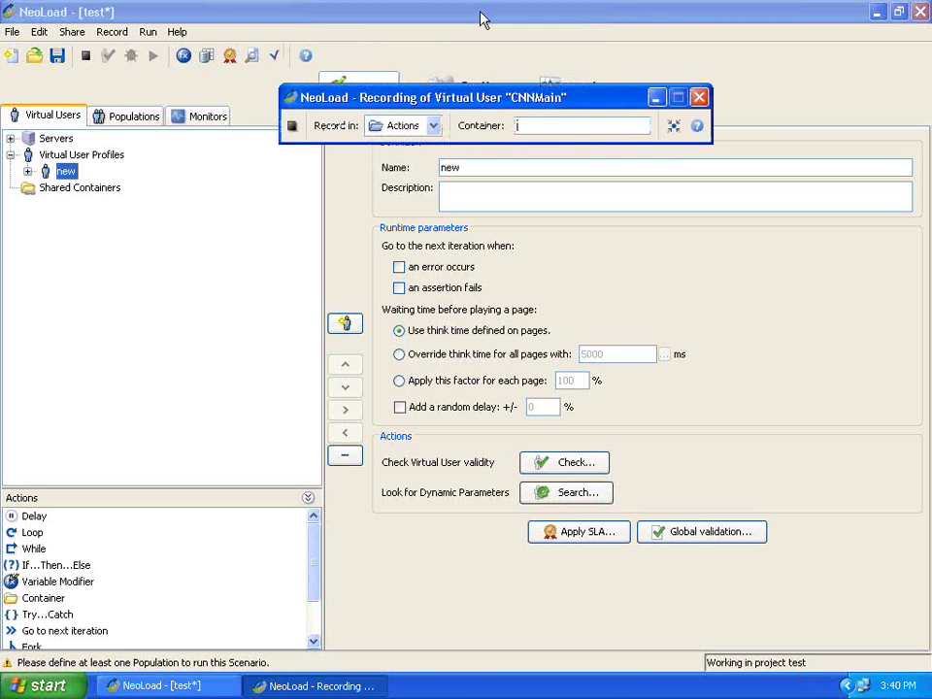
left_click(292, 127)
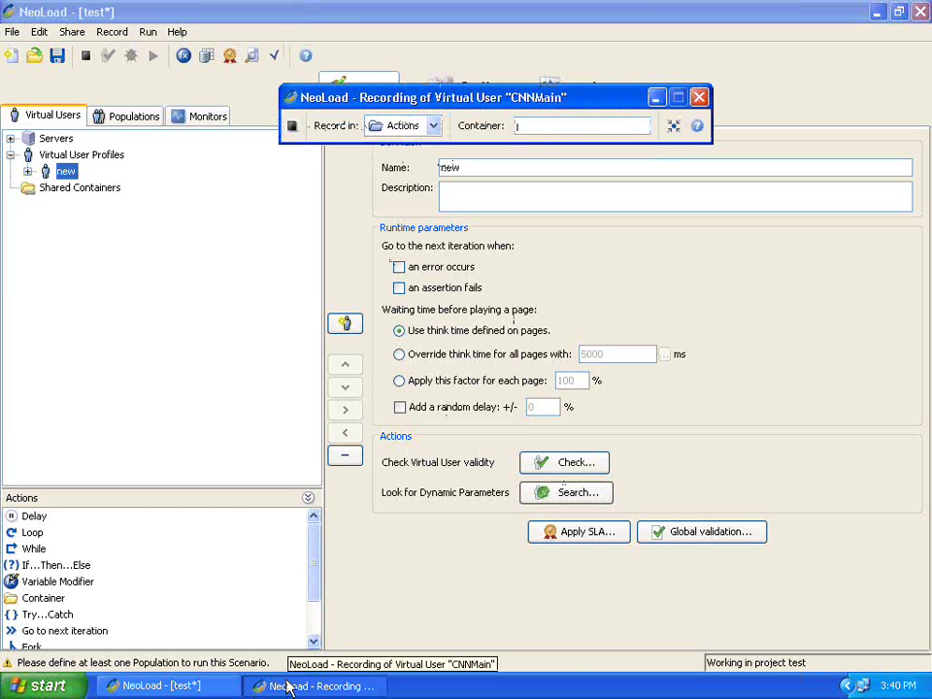
- End the firefox.exe process in Windows Task Manager and close Task Manager
right_click(566, 686)
left_click(592, 632)
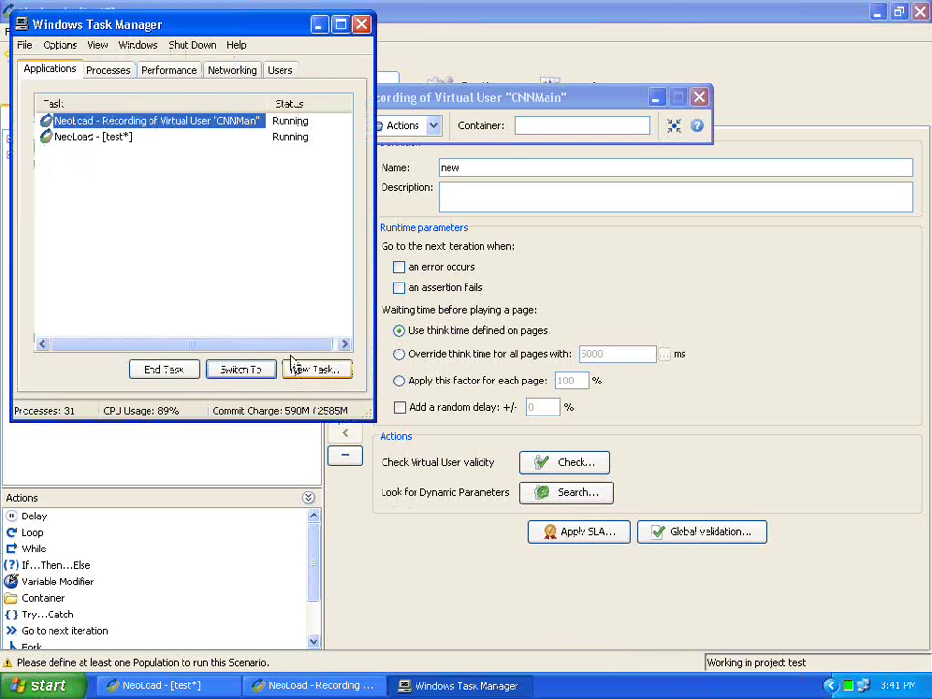
left_click(108, 69)
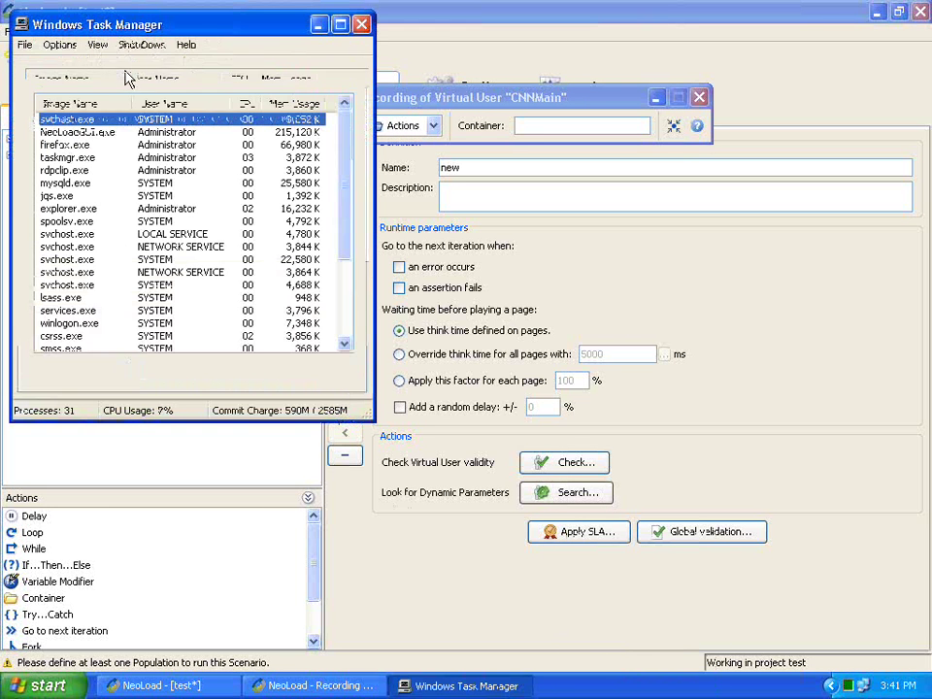
left_click(84, 147)
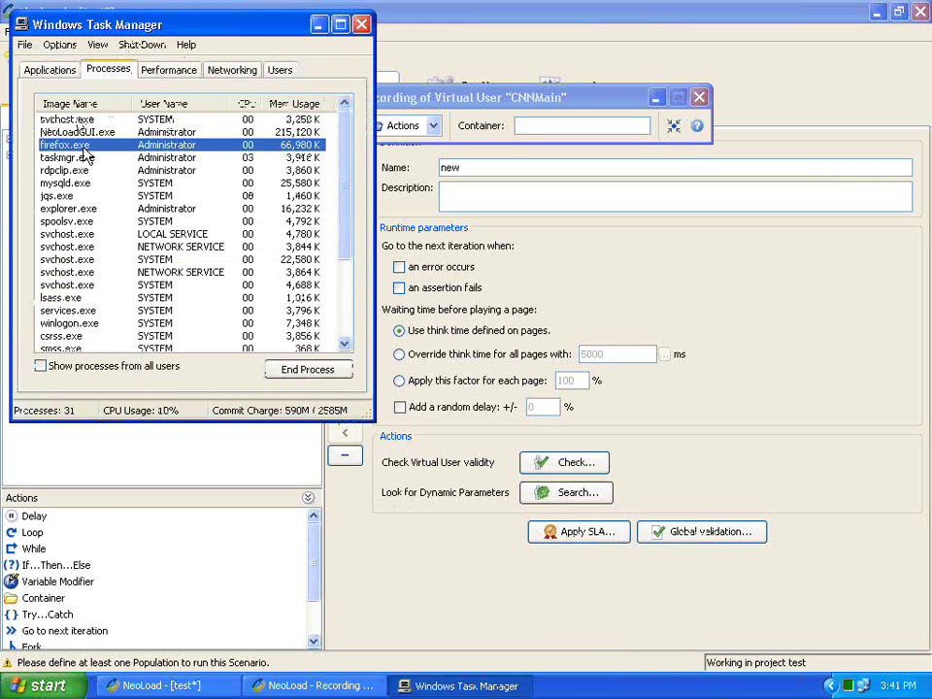
left_click(318, 375)
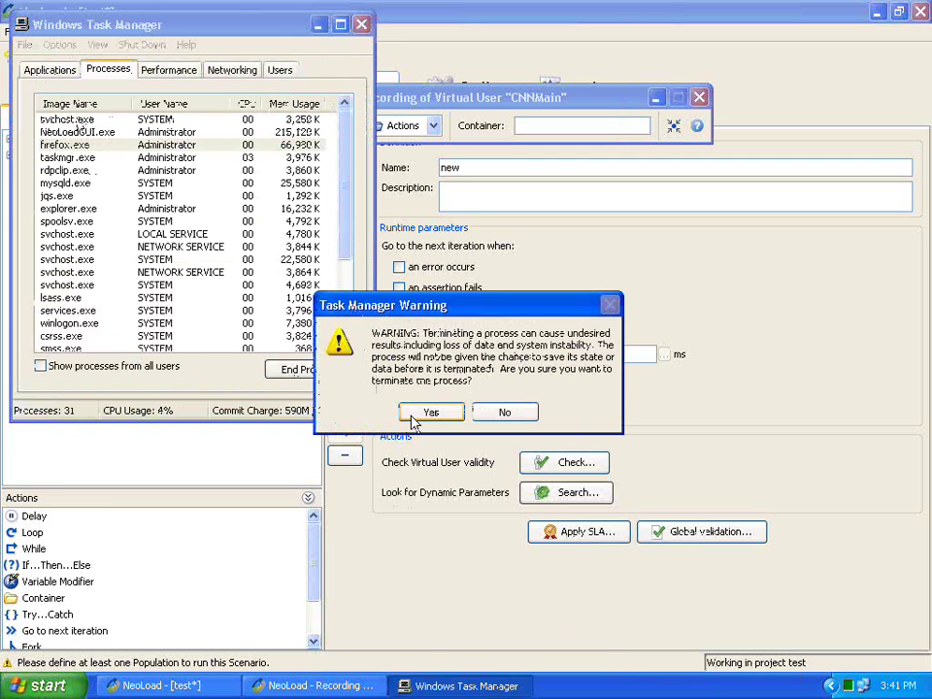
left_click(427, 410)
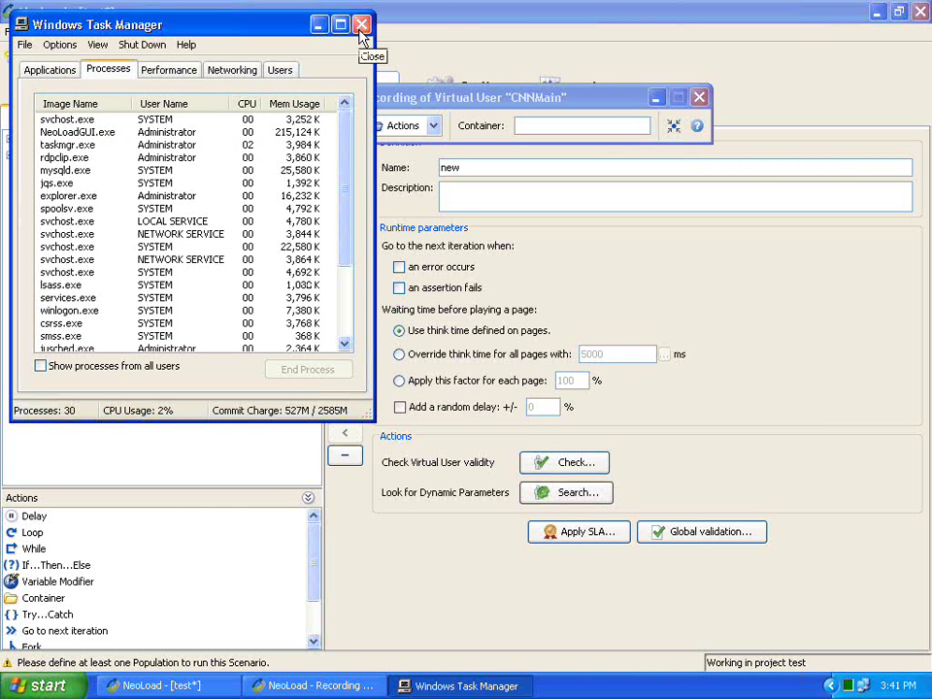
left_click(360, 25)
- Stop the CNNMain recording and cancel its Post-recording Wizard
left_click(293, 127)
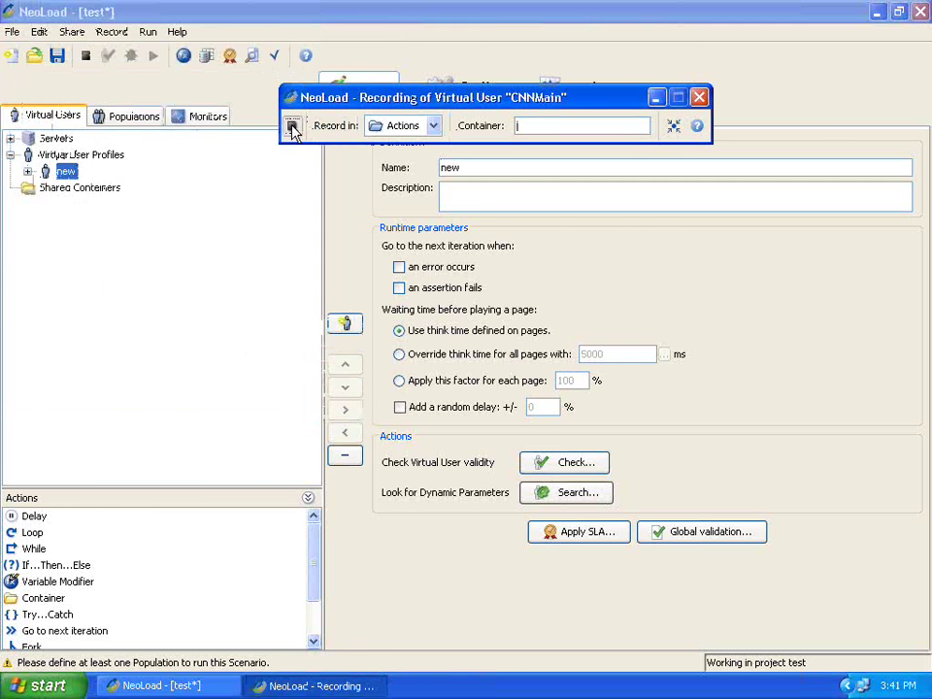
left_click(635, 532)
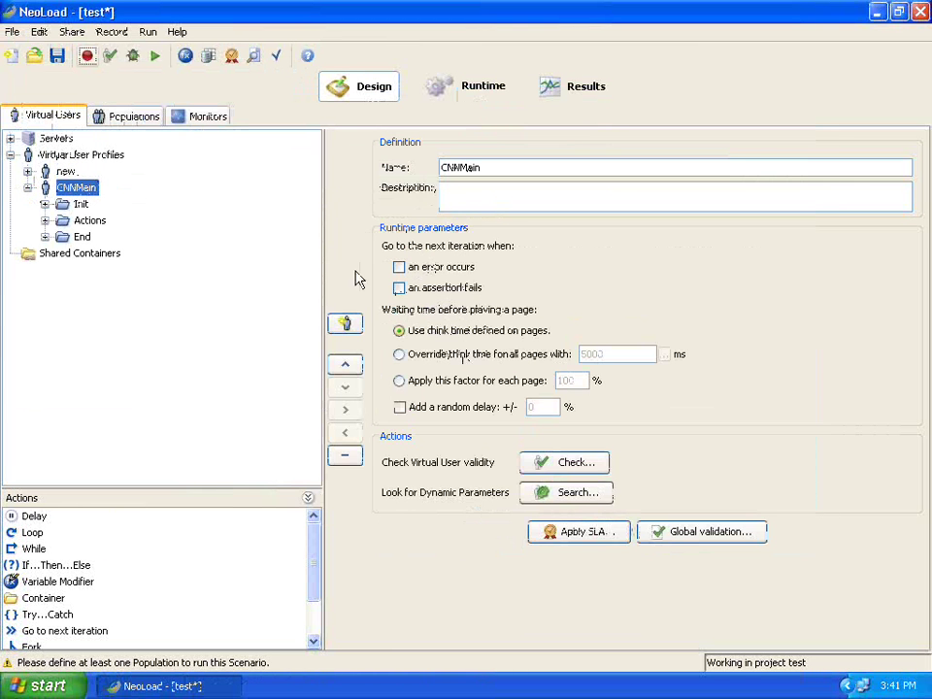
- Start another recording with the virtual user named CNNMain, launching Mozilla Firefox and continuing past the browser proxy notice
left_click(87, 56)
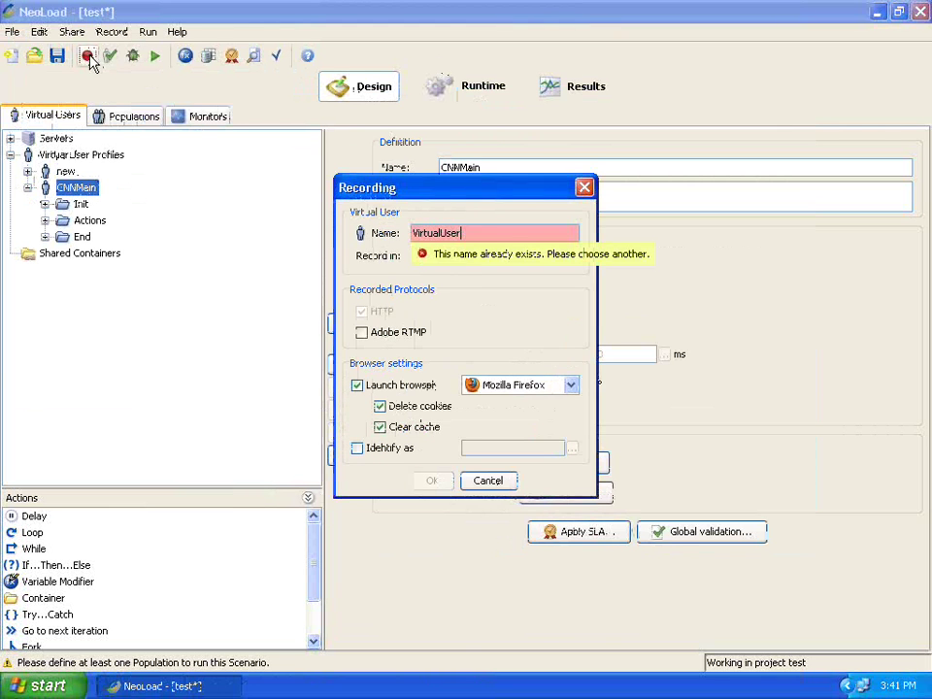
key("BackSpace")
key("BackSpace")
key("BackSpace")
key("BackSpace")
key("BackSpace")
key("BackSpace")
key("BackSpace")
key("BackSpace")
key("BackSpace")
key("BackSpace")
key("BackSpace")
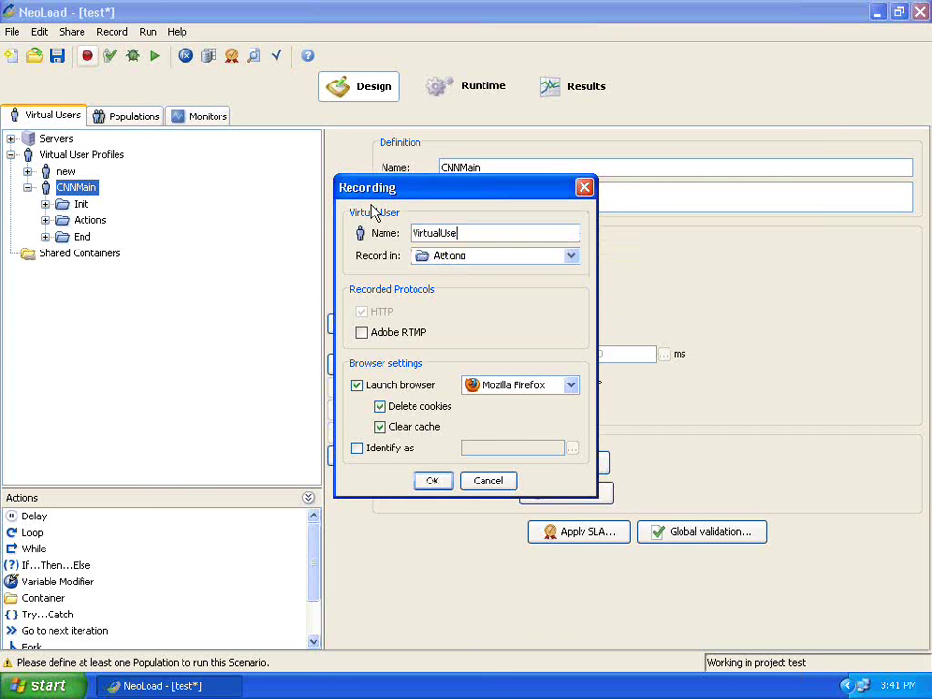
type("CNNMain")
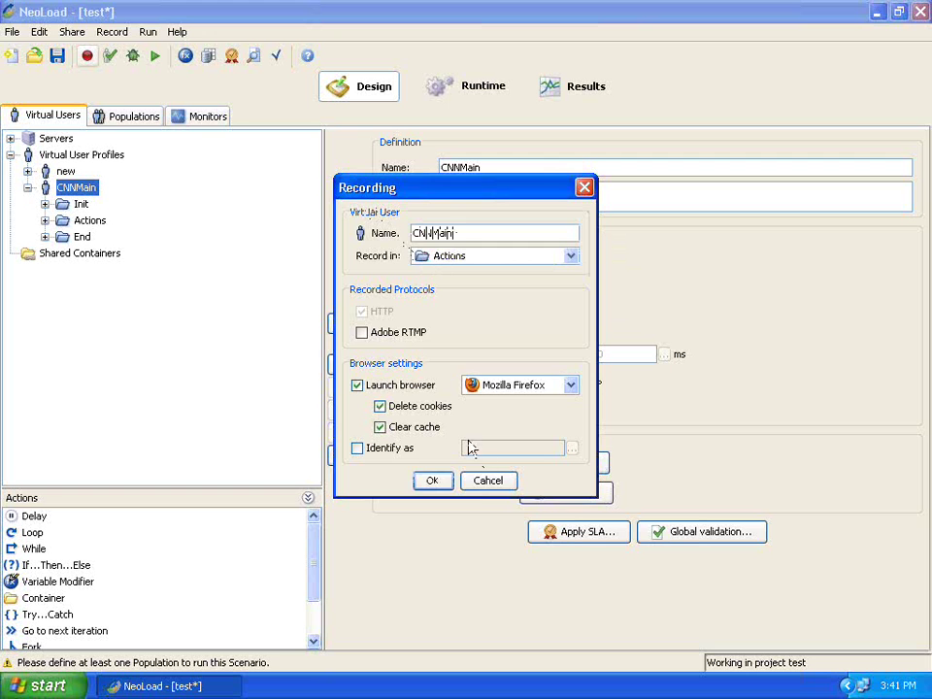
left_click(436, 481)
left_click(439, 367)
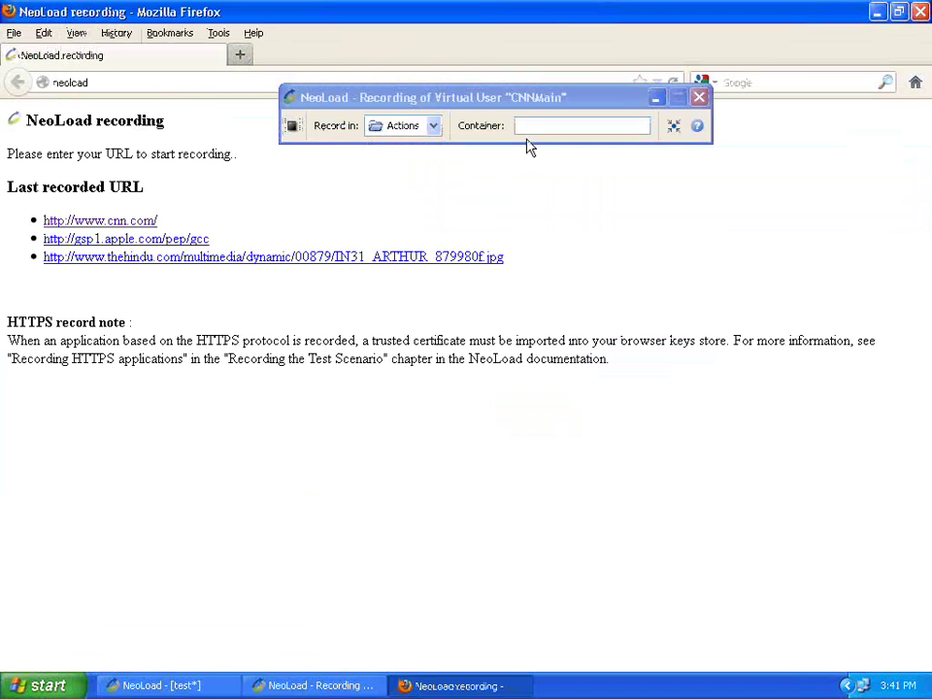
left_click(536, 125)
type("Ho")
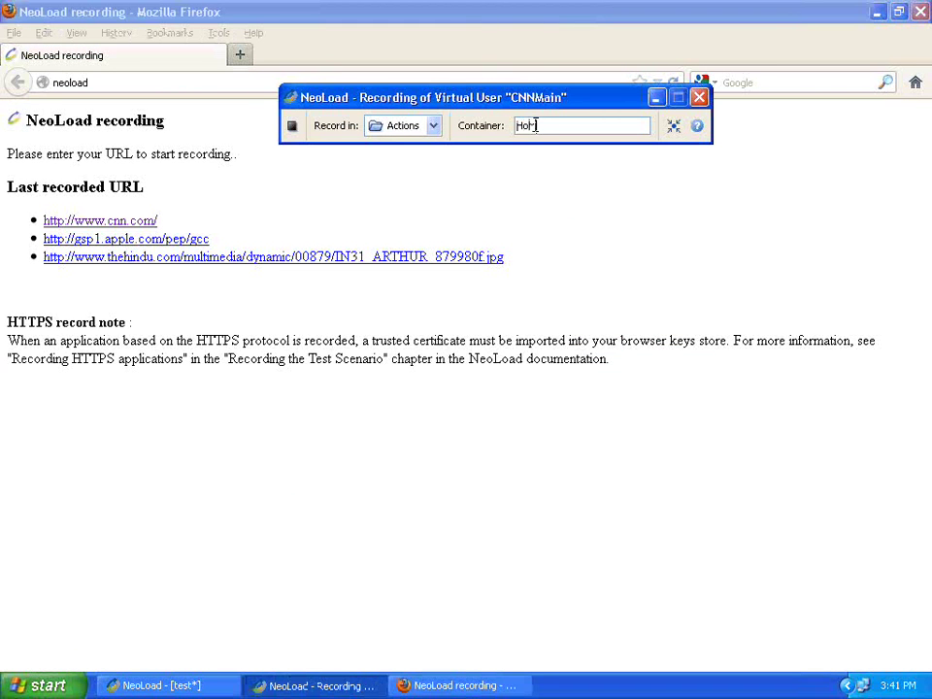
type("me")
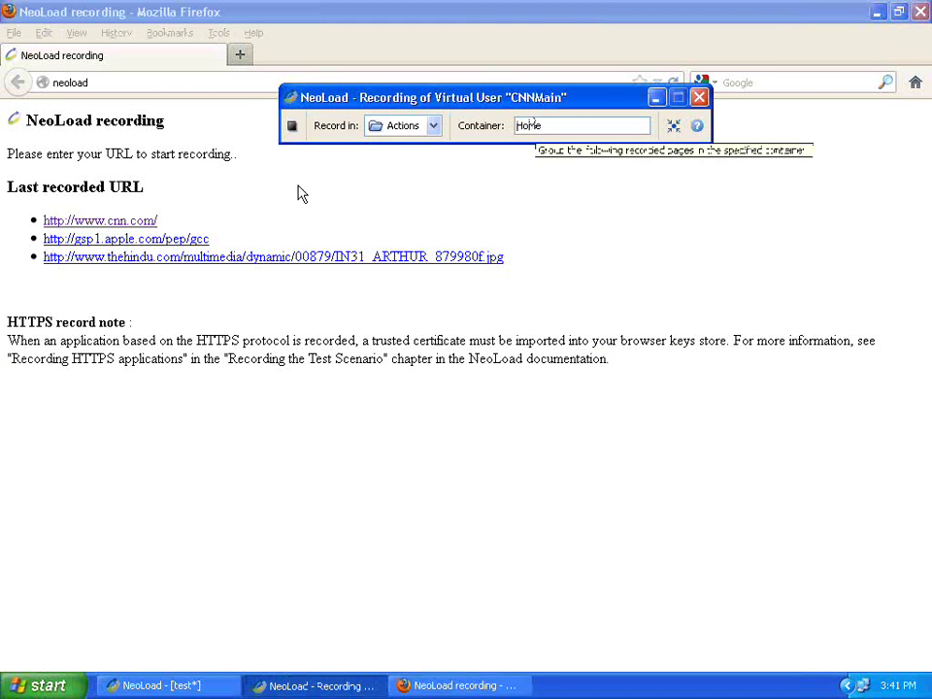
left_click(145, 222)
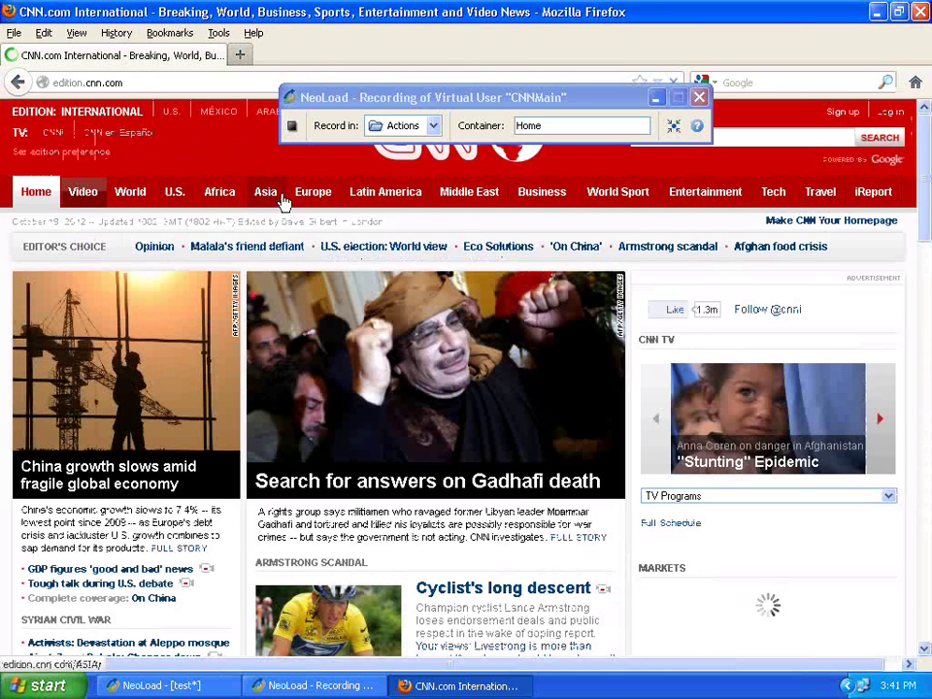
- Change the recording container to Business and open CNN's Business page
double_click(561, 125)
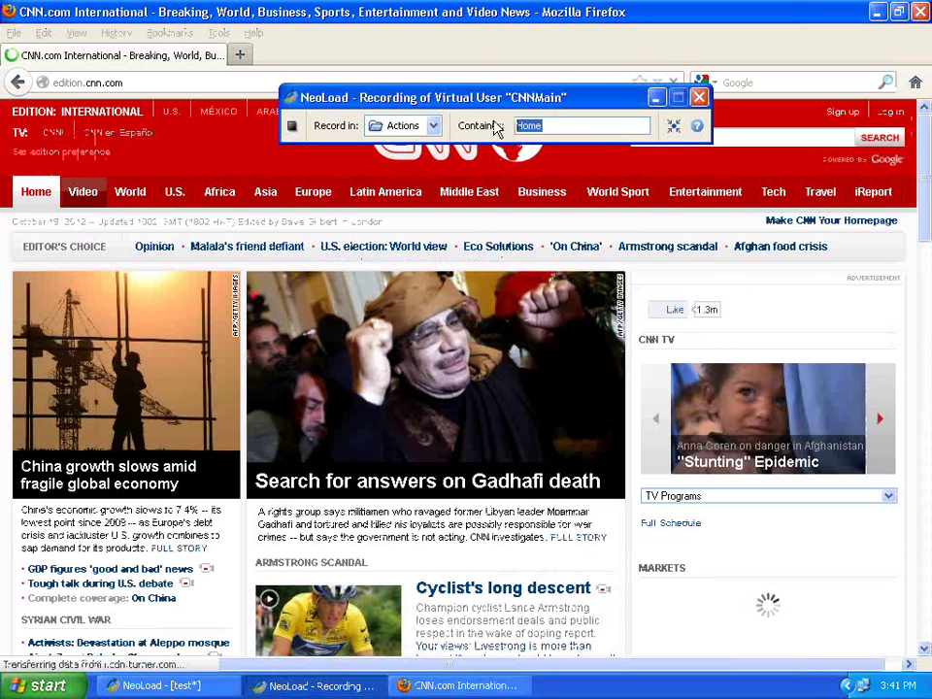
type("Business")
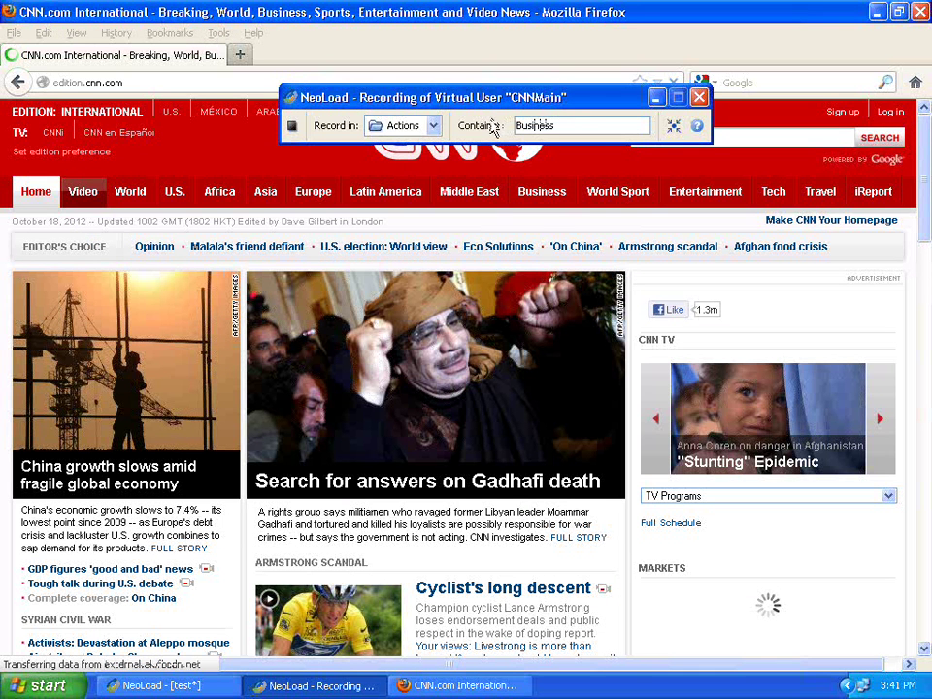
left_click(542, 193)
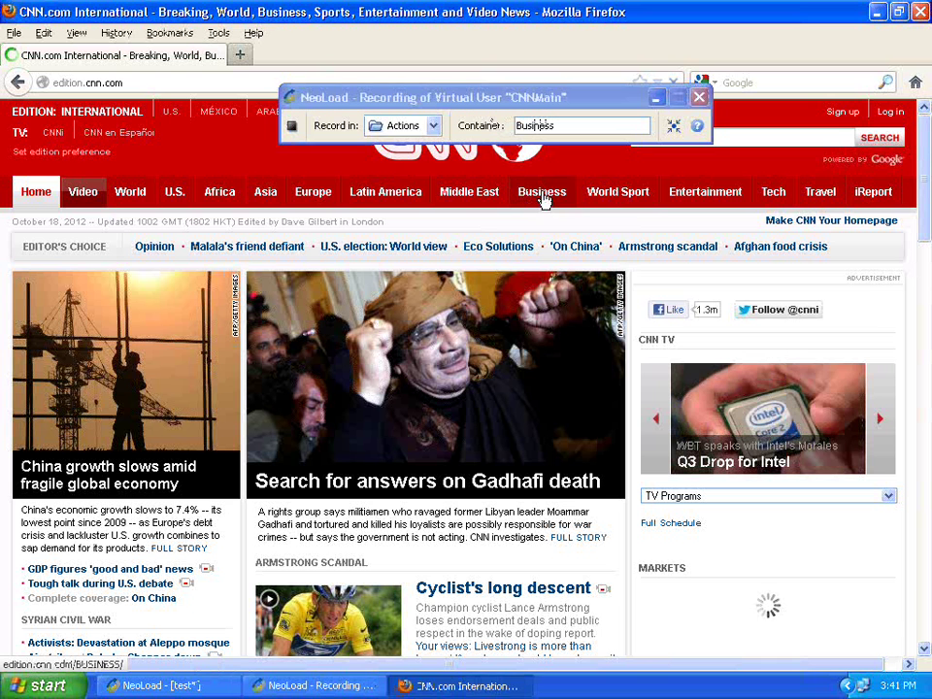
left_click(544, 198)
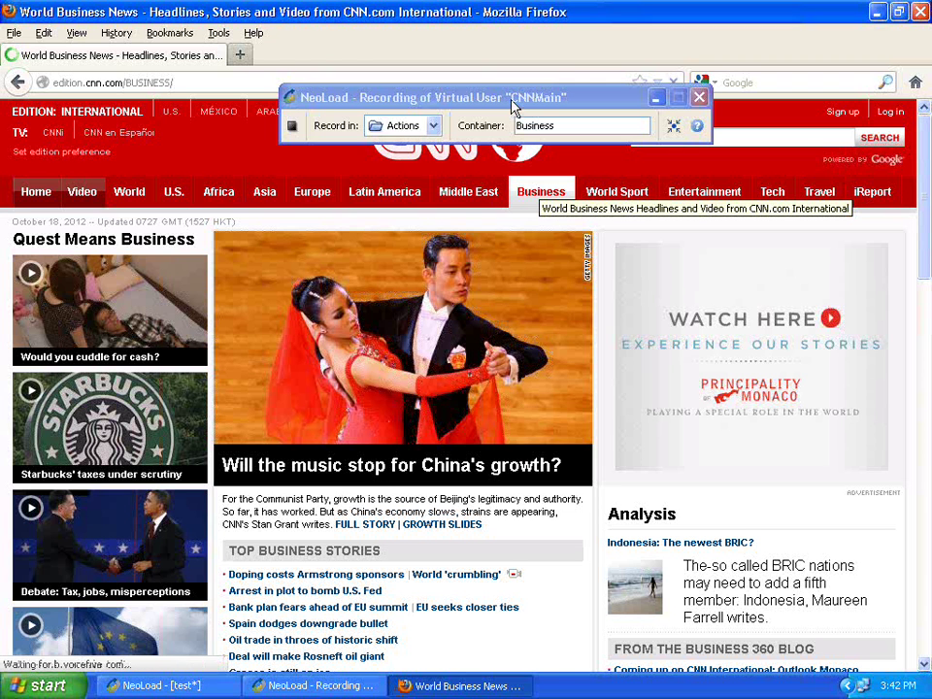
- Move the recording window off the page content, stop the CNNMain recording and finish its Post-recording Wizard
left_click(512, 101)
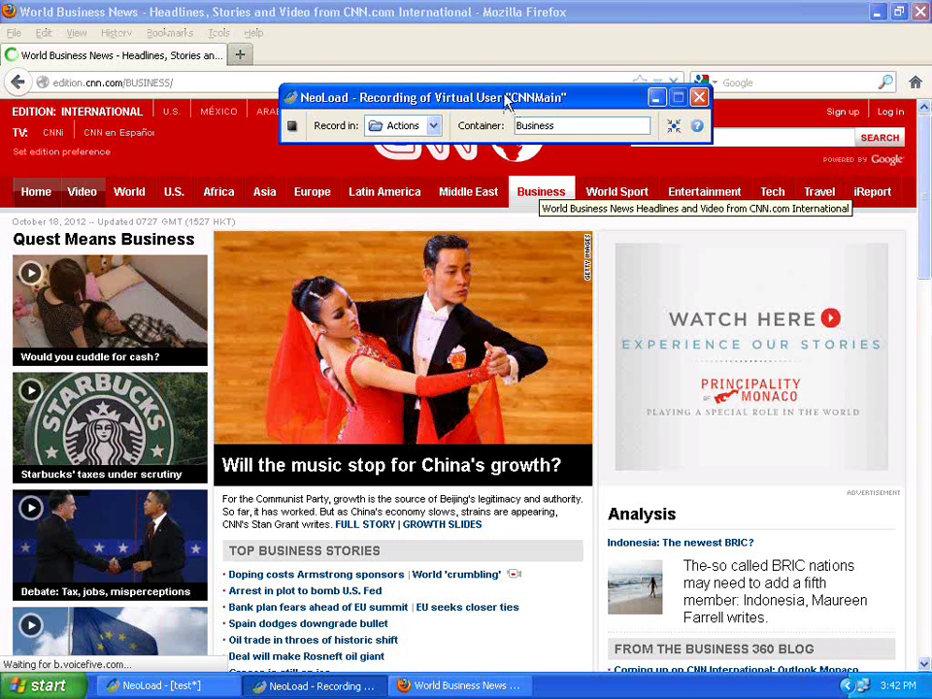
left_click_drag(507, 100, 426, 48)
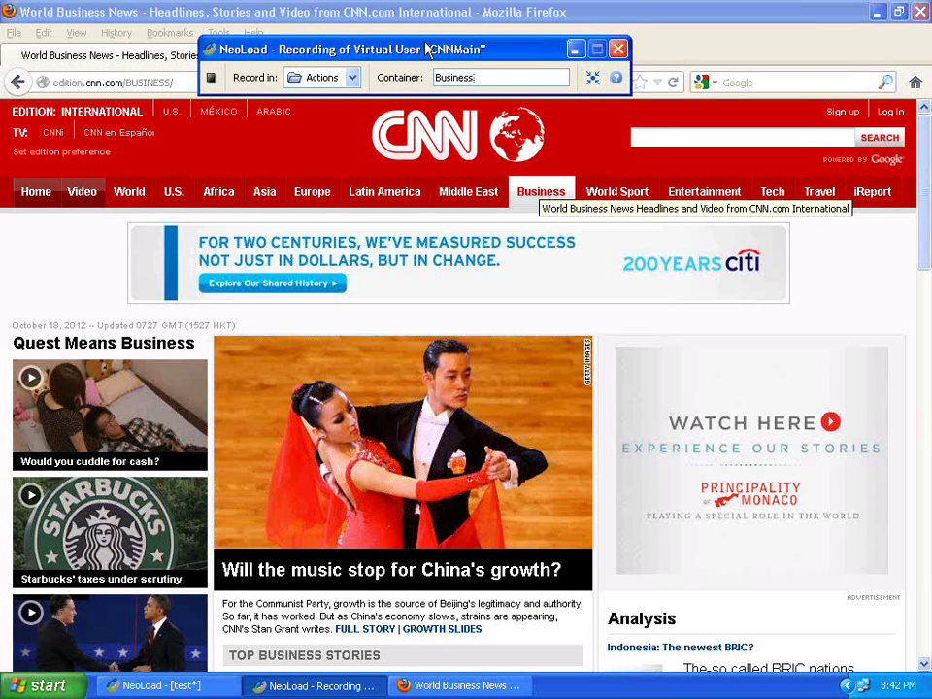
left_click(212, 78)
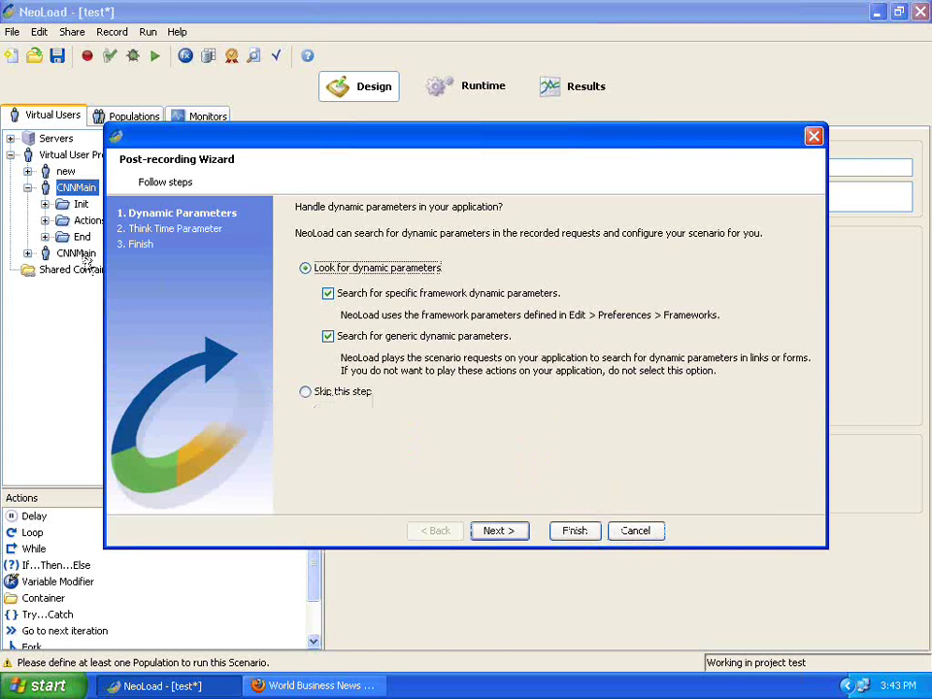
left_click(585, 537)
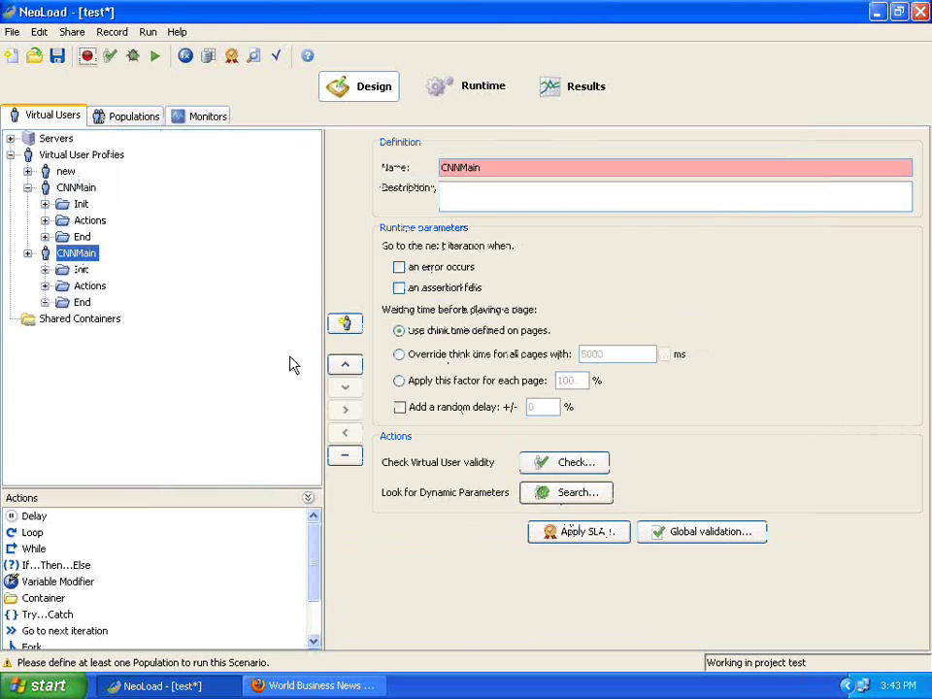
- Inspect the Init and Actions sections of the newly recorded CNNMain, including its Home and Business containers
left_click(82, 271)
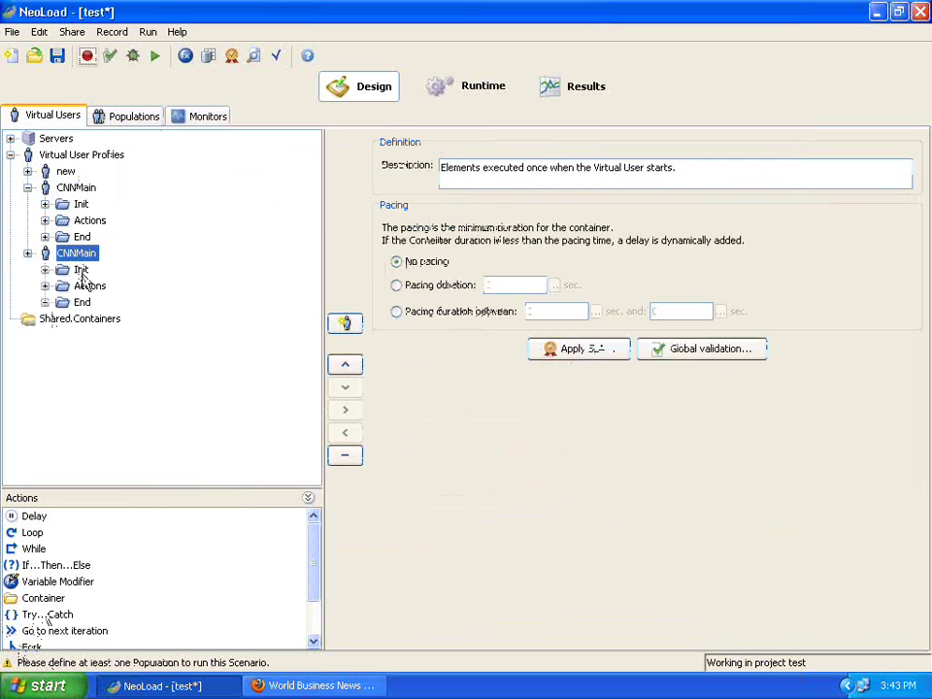
left_click(86, 287)
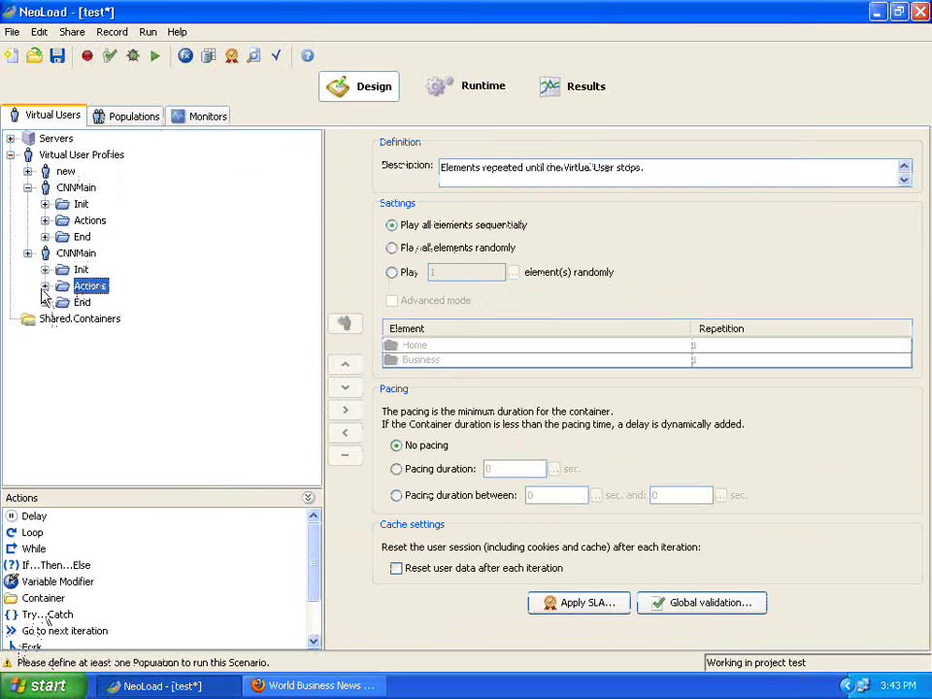
left_click(44, 287)
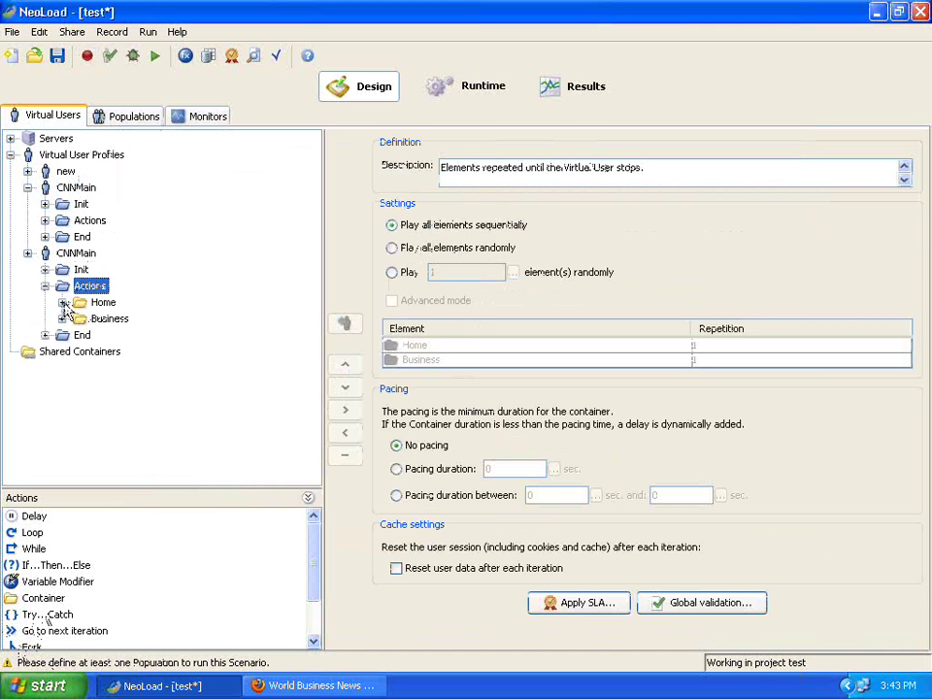
left_click(99, 302)
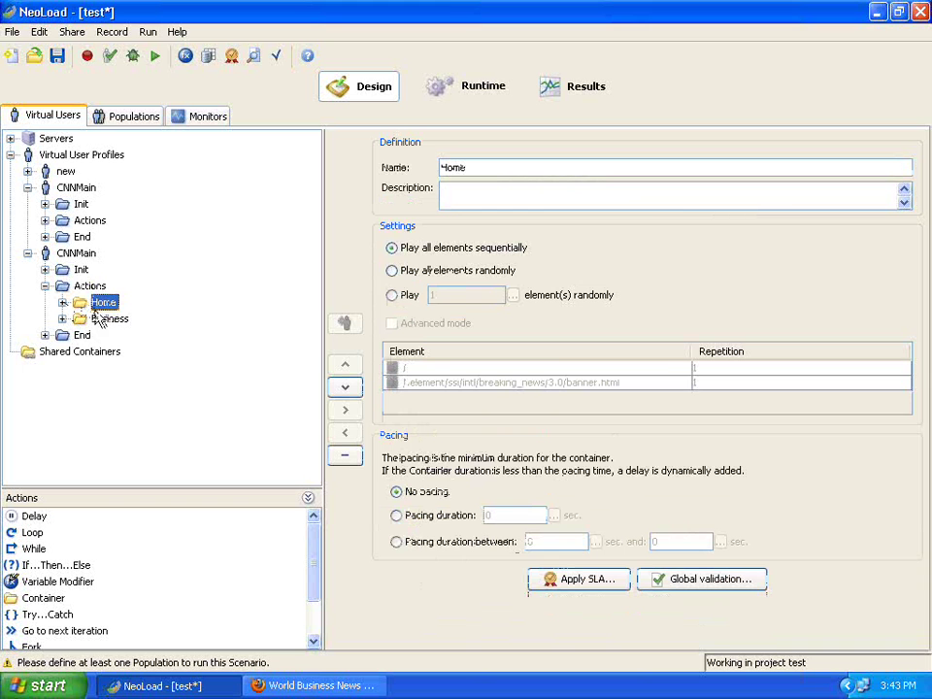
left_click(101, 320)
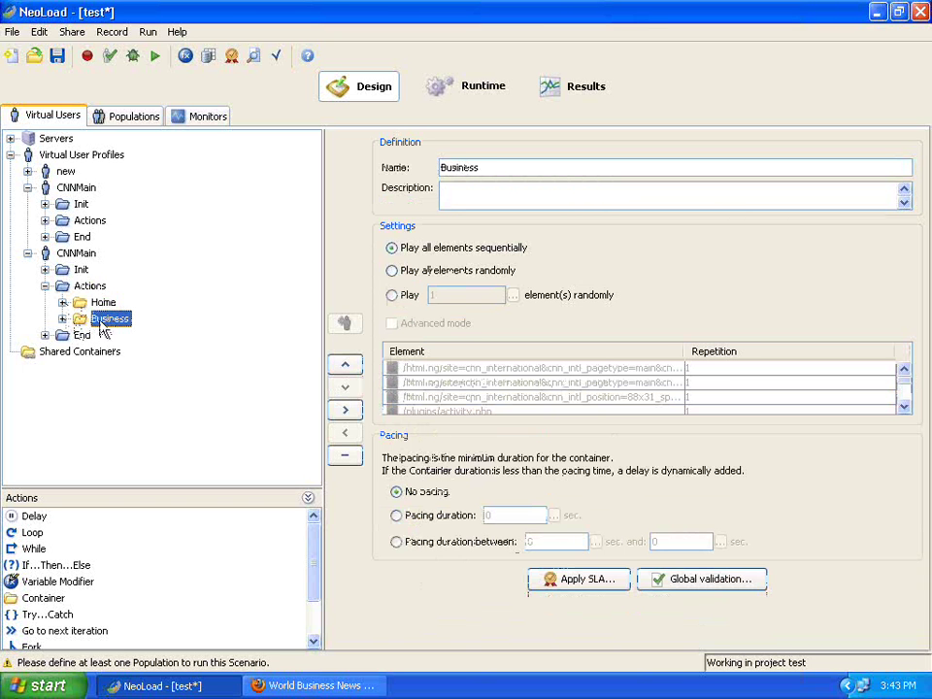
- Expand the Home container and examine the recorded root page and the banner.html page
left_click(62, 302)
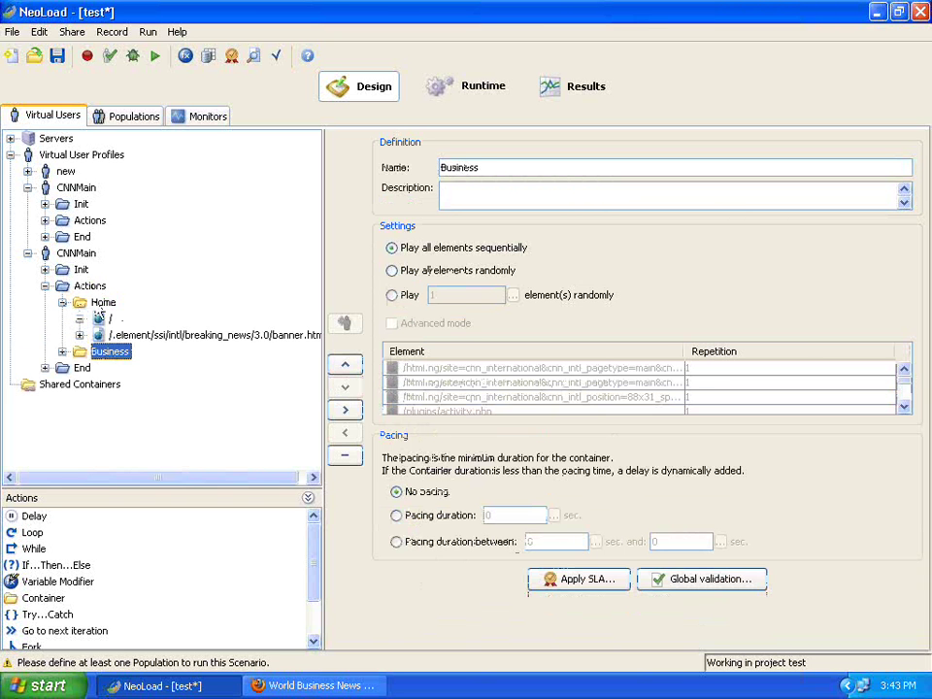
left_click(94, 300)
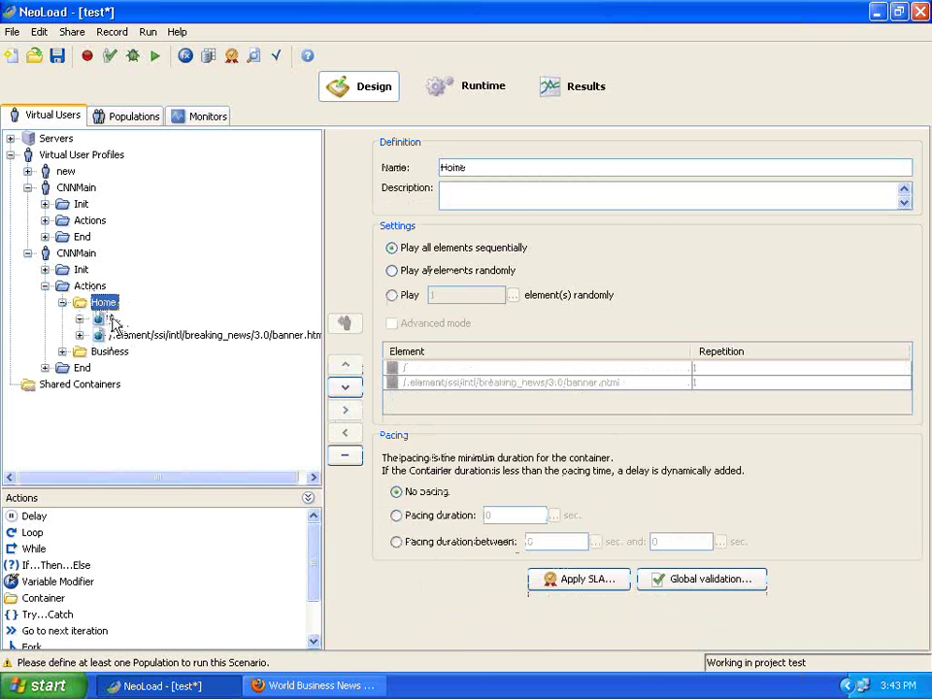
left_click(111, 319)
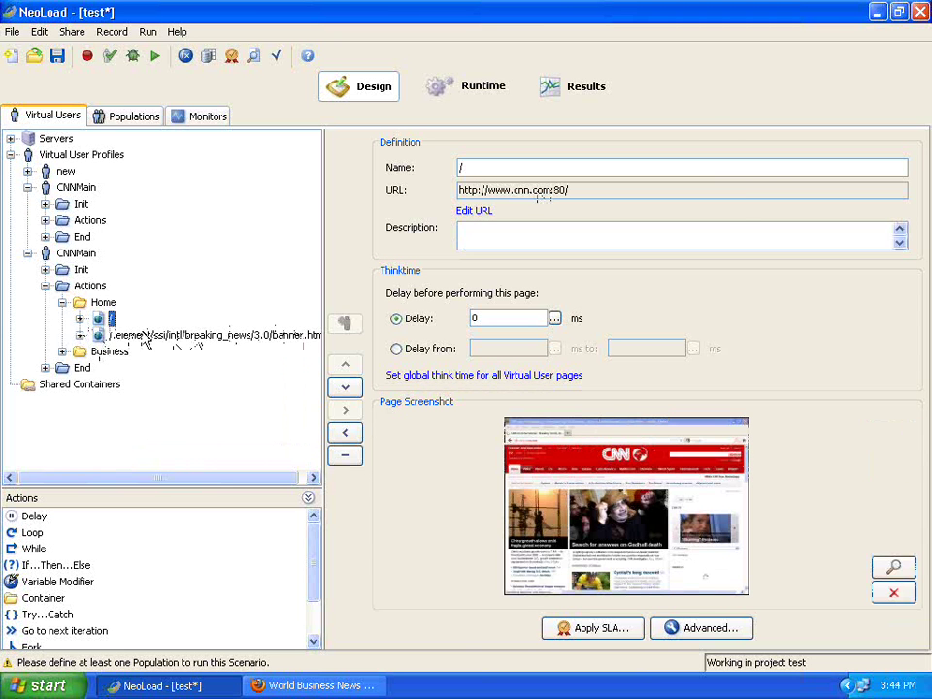
left_click(136, 338)
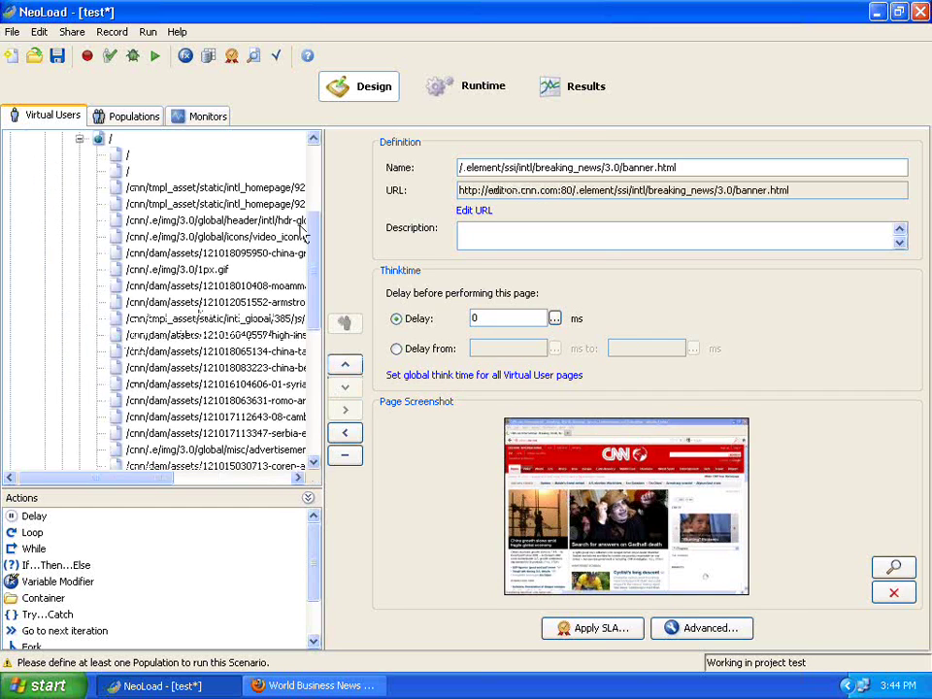
left_click_drag(318, 249, 319, 194)
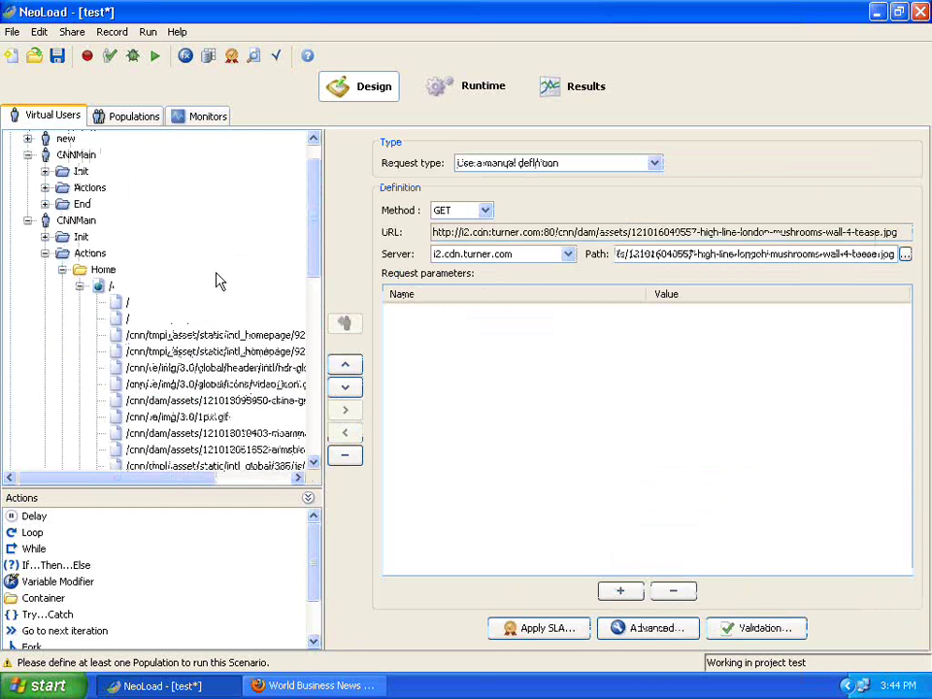
- Widen the virtual user tree and review the individual requests under the Home pages, through to the banner.html request
left_click(346, 362)
left_click_drag(344, 343, 387, 343)
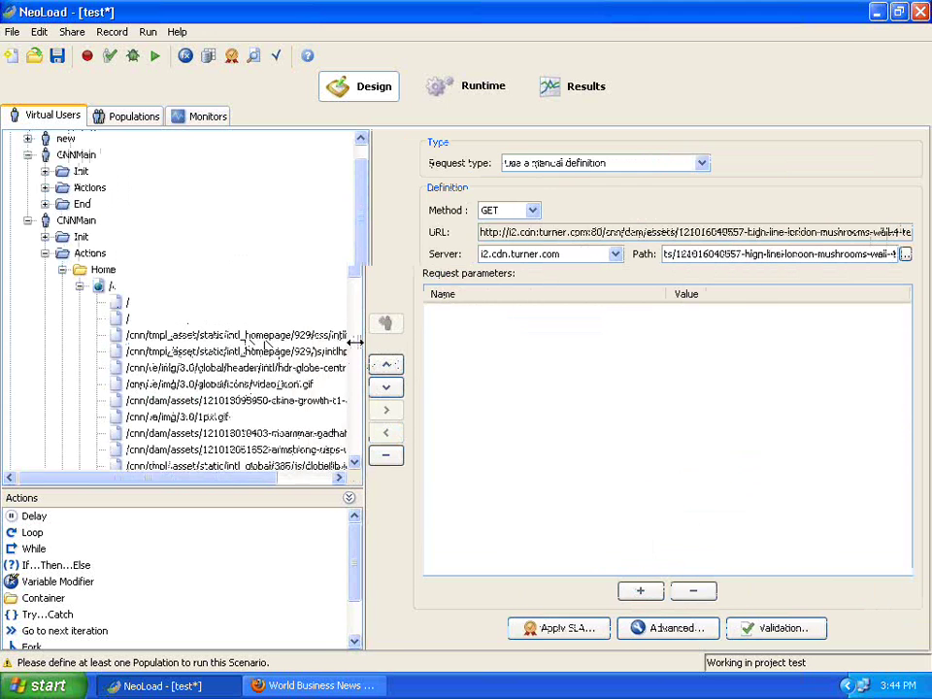
left_click(342, 478)
left_click(341, 479)
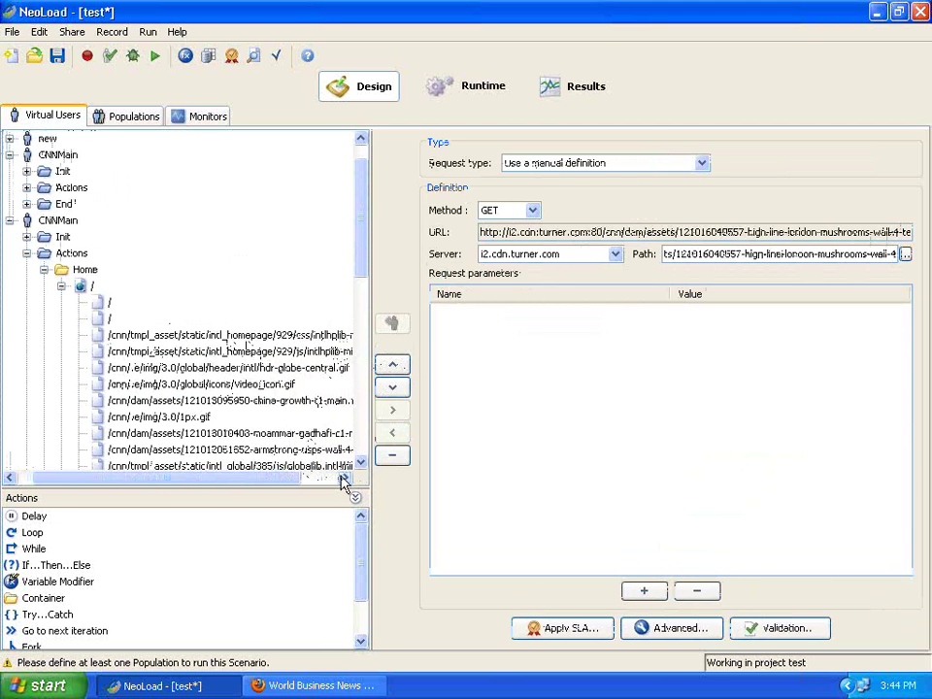
scroll(361, 436, "down", 5)
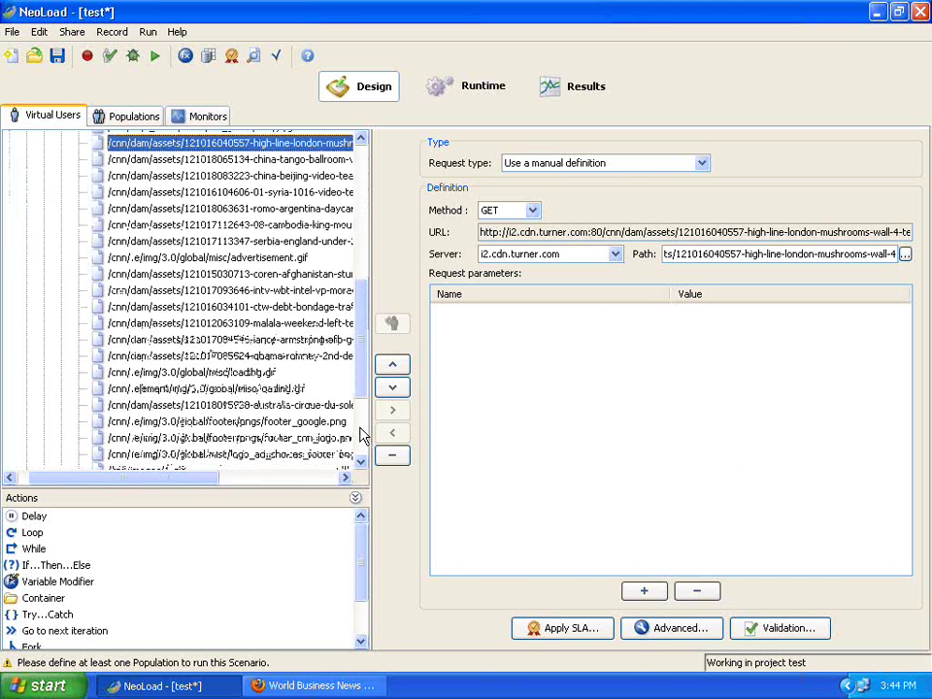
scroll(361, 435, "down", 3)
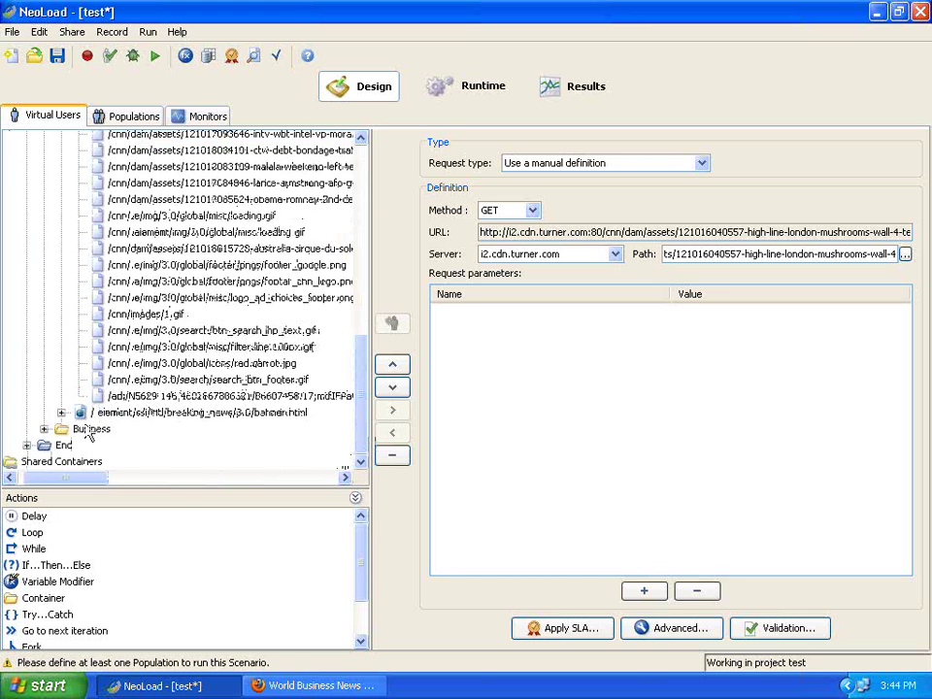
left_click(60, 413)
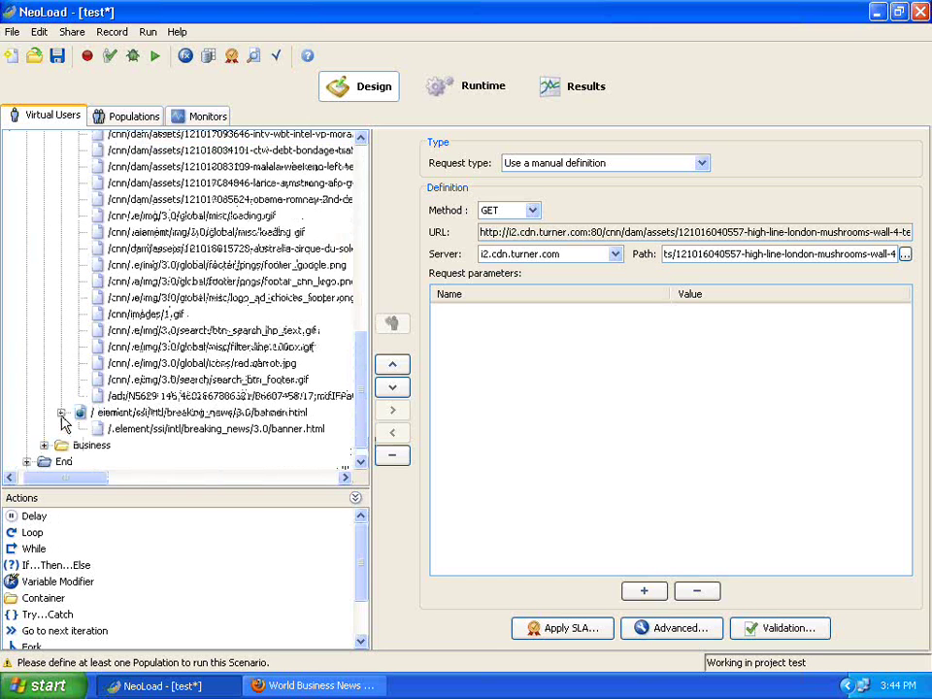
left_click(145, 429)
- Expand the Business container and examine its recorded pages, including /plugins/activity.php
left_click(44, 445)
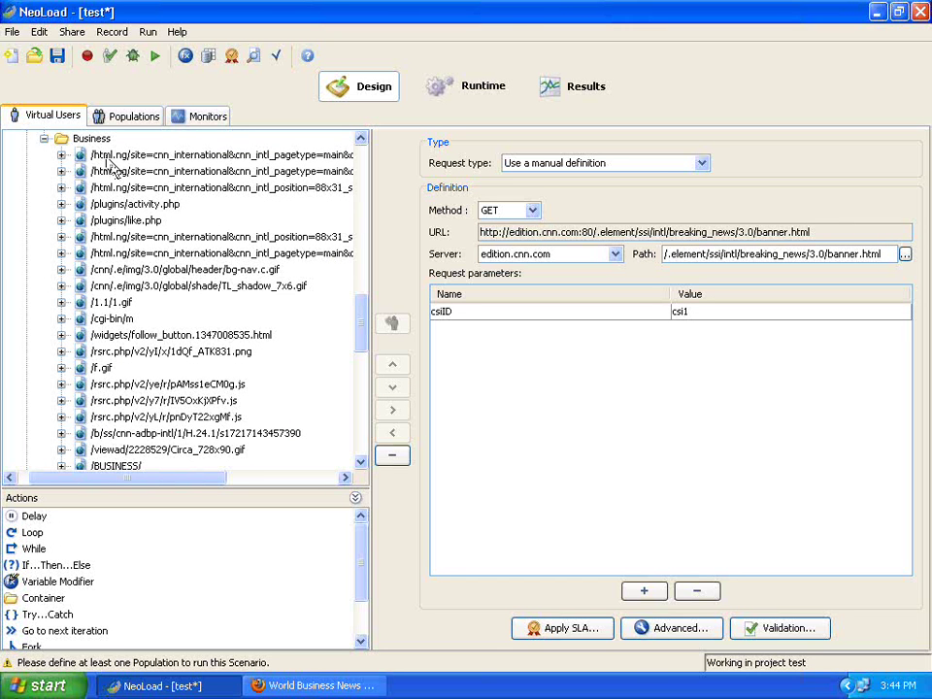
left_click(114, 157)
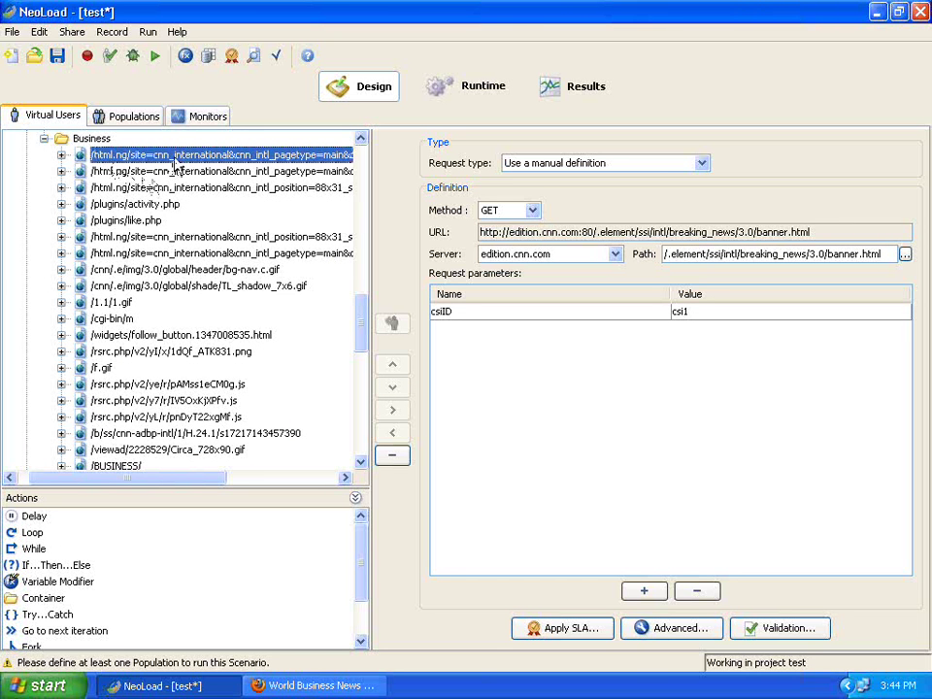
left_click_drag(155, 189, 146, 212)
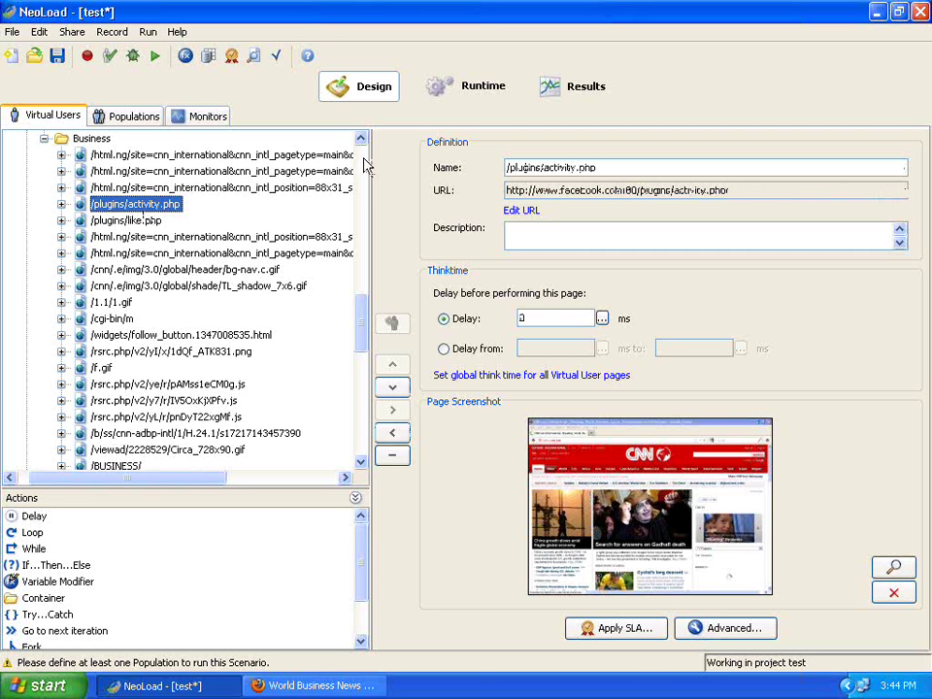
- Collapse the Home and Business containers in the recorded CNNMain and save the test project
scroll(364, 165, "up", 5)
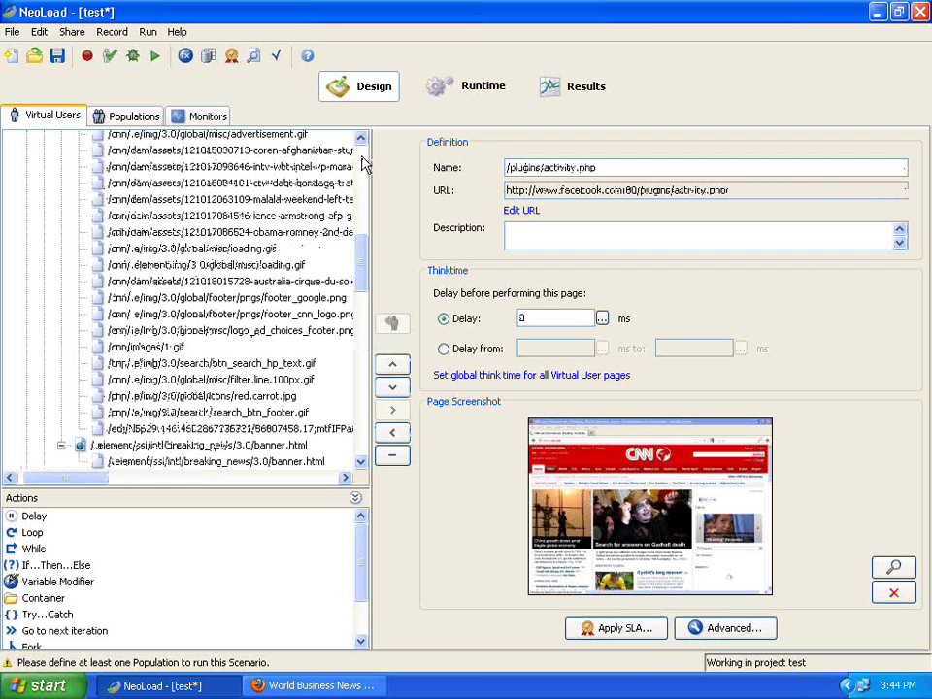
scroll(364, 164, "up", 10)
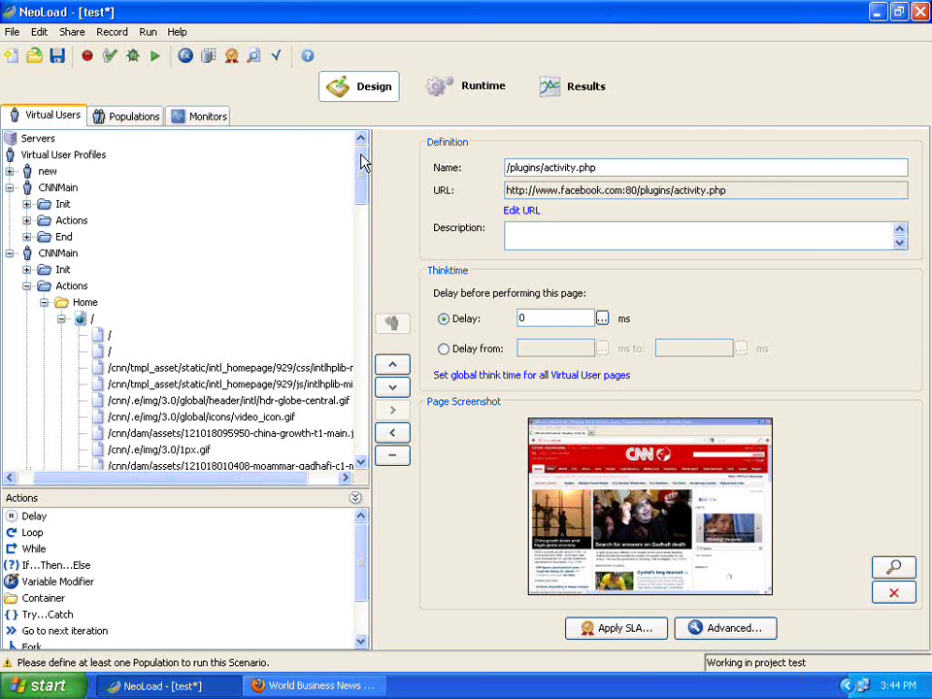
left_click(61, 318)
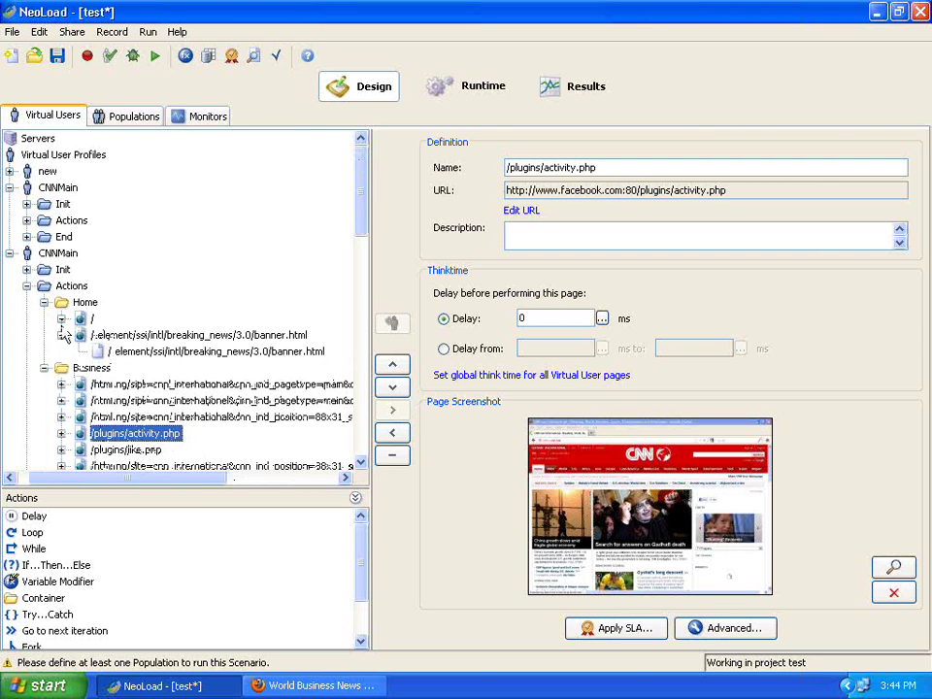
left_click(44, 302)
left_click(43, 320)
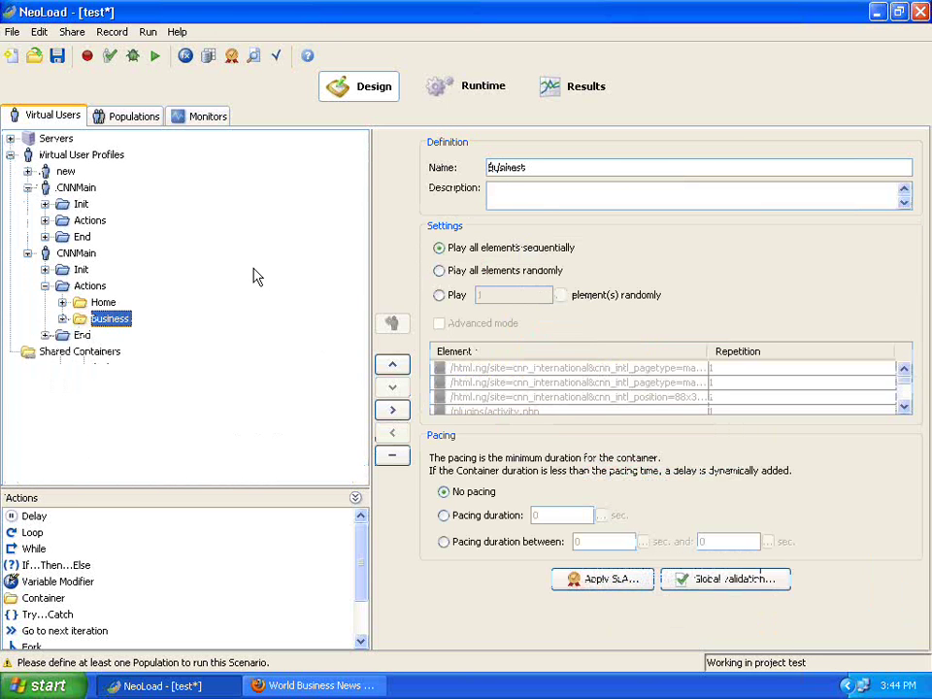
left_click(58, 55)
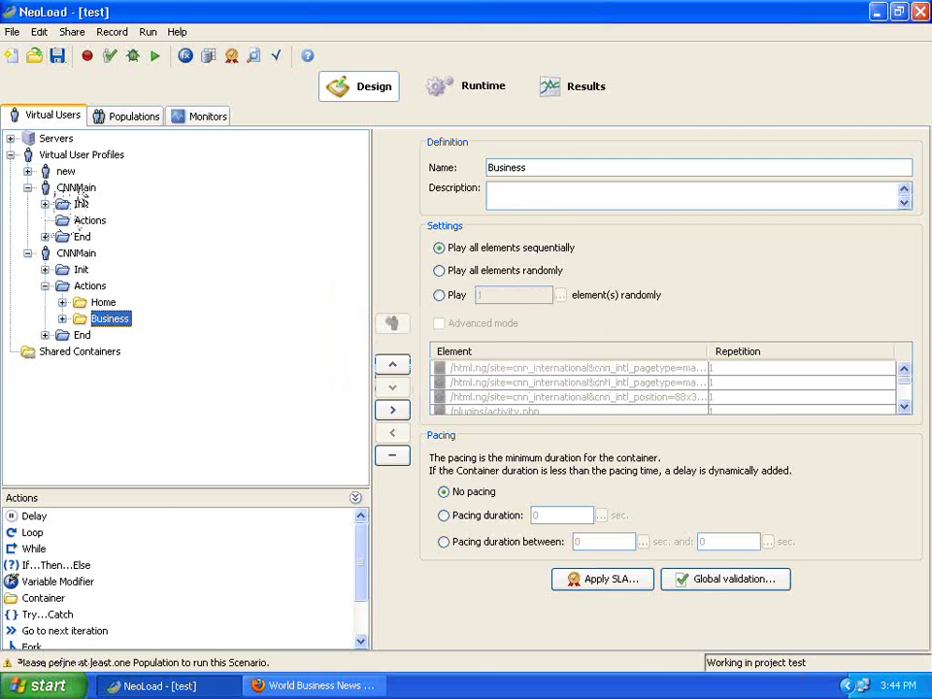
- Delete the first CNNMain virtual user, which lacks recorded actions, and collapse the remaining CNNMain
left_click(76, 187)
right_click(79, 196)
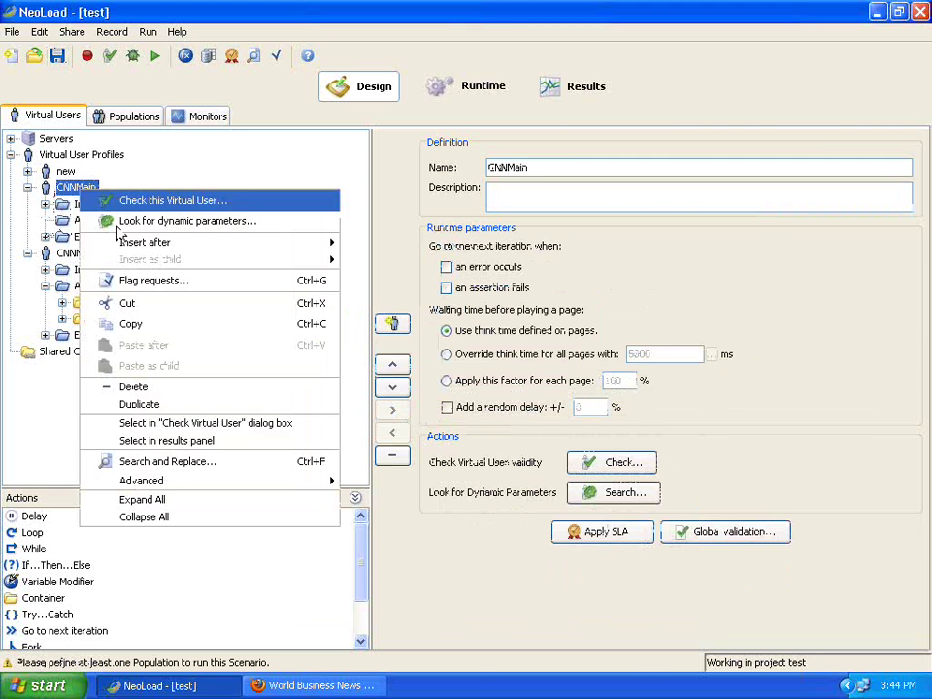
left_click(164, 387)
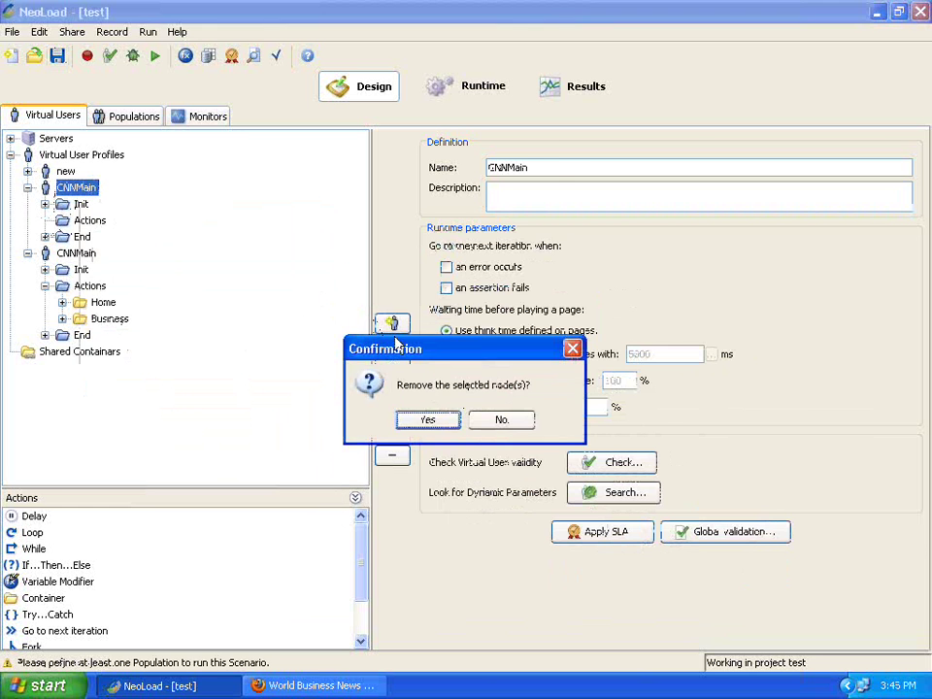
left_click(427, 418)
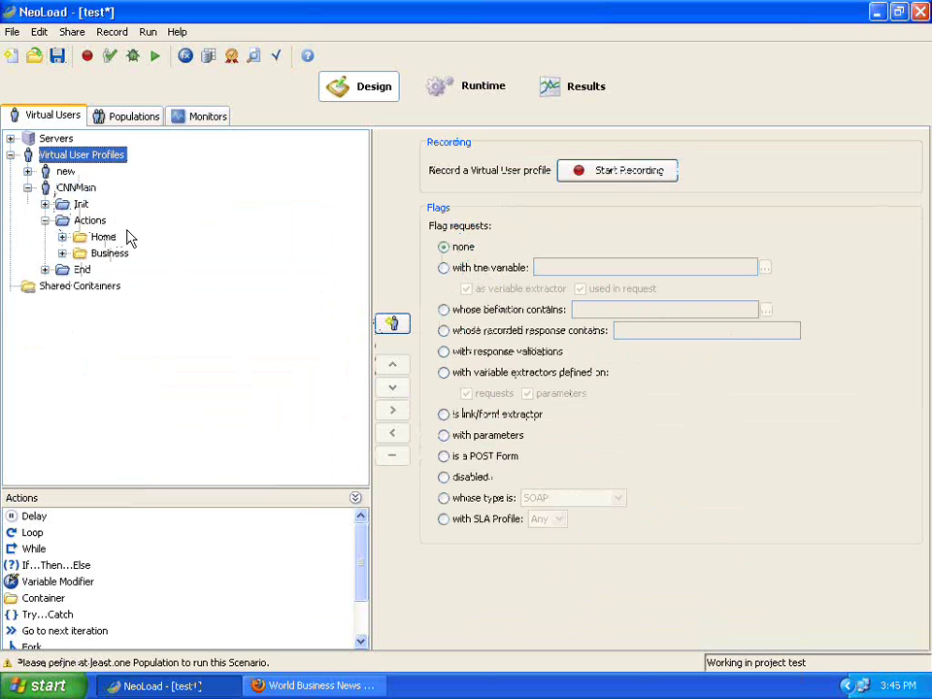
left_click(28, 188)
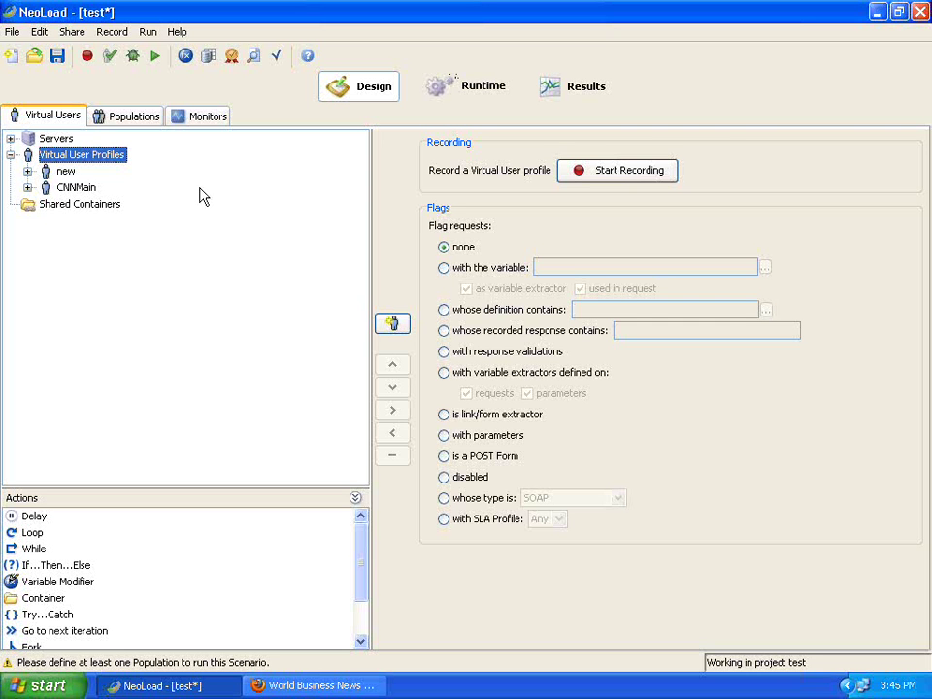
- Set up a new recording for a virtual user named CNNMobile and close the open Firefox window
left_click(87, 58)
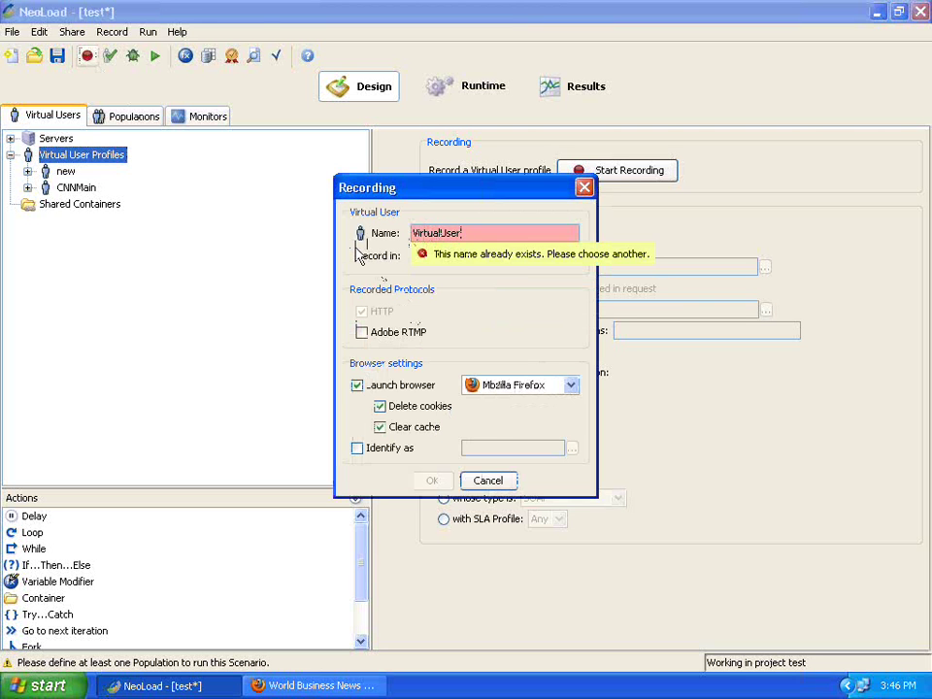
key("BackSpace")
key("BackSpace")
key("BackSpace")
key("BackSpace")
key("BackSpace")
key("BackSpace")
key("BackSpace")
key("BackSpace")
key("BackSpace")
key("BackSpace")
key("BackSpace")
type("CNNMobile")
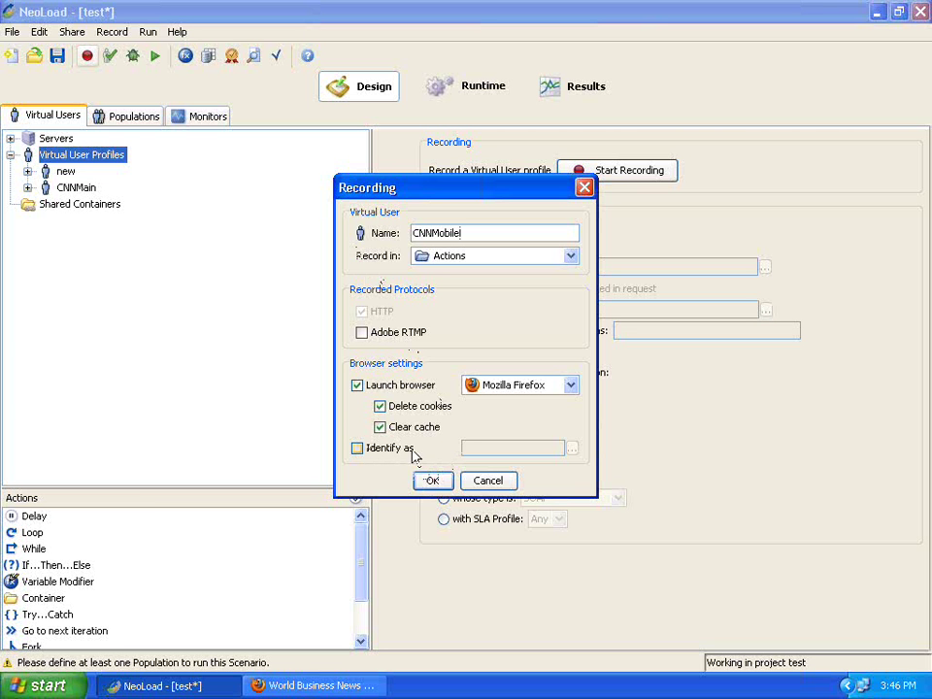
left_click(304, 685)
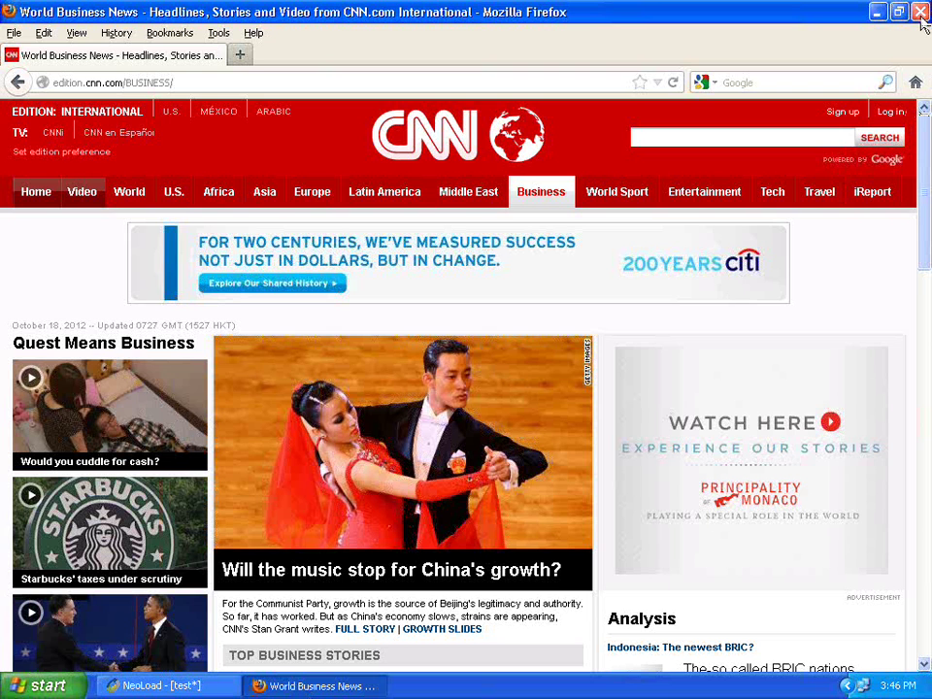
left_click(920, 13)
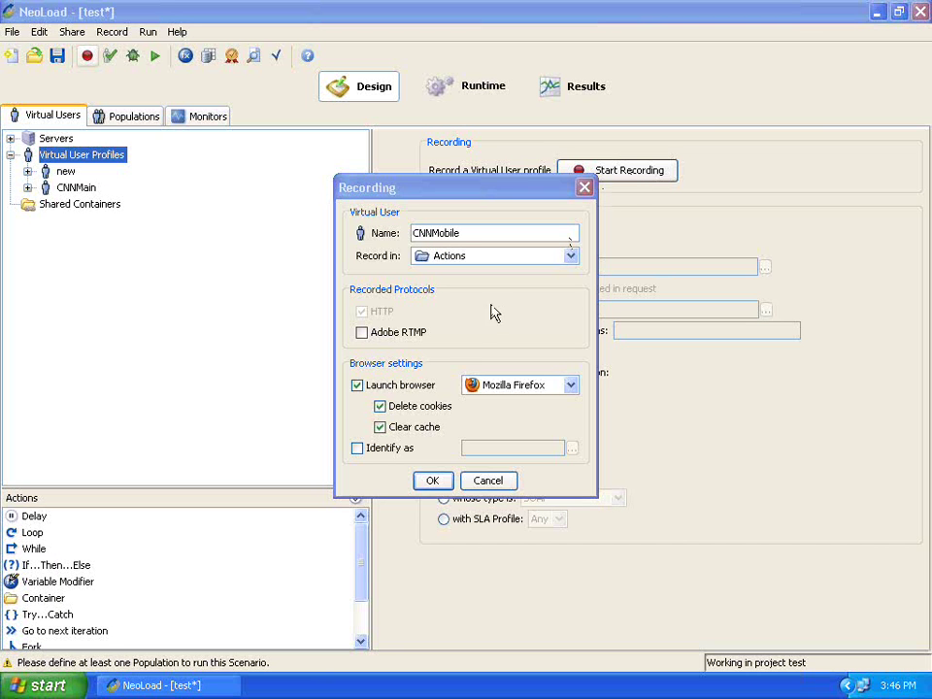
- Enable Identify as for the recording, open the browser profile picker and collapse the Linux, Mac and Windows desktop groups
left_click(358, 448)
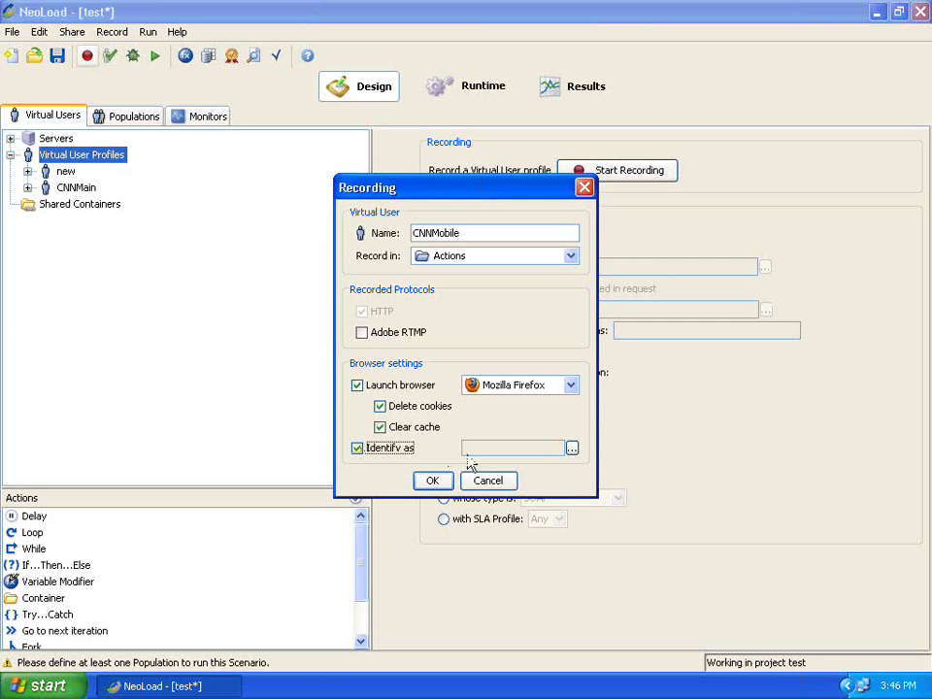
left_click(571, 448)
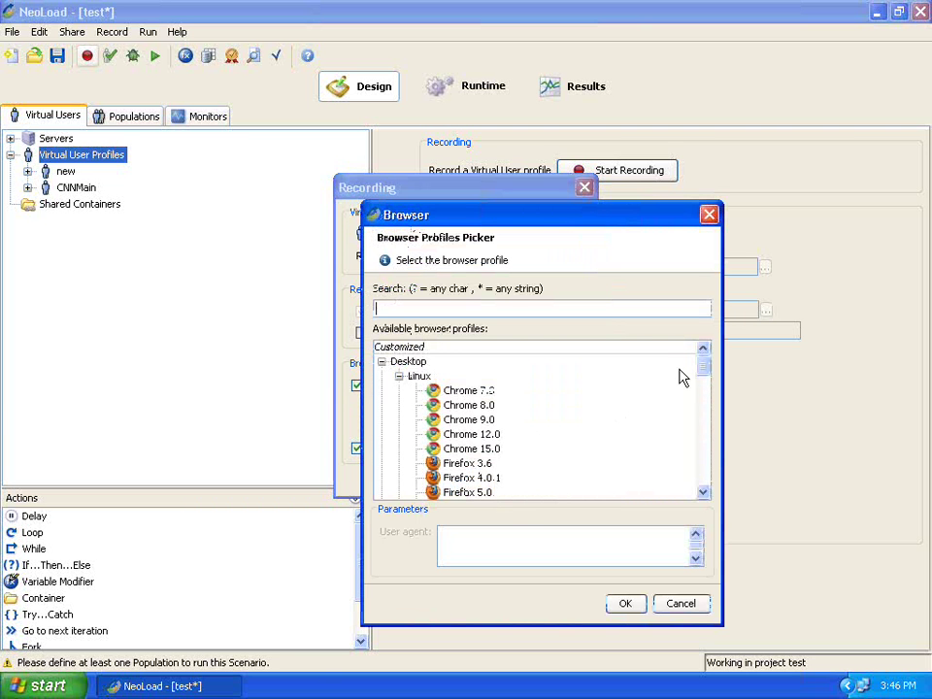
left_click(399, 377)
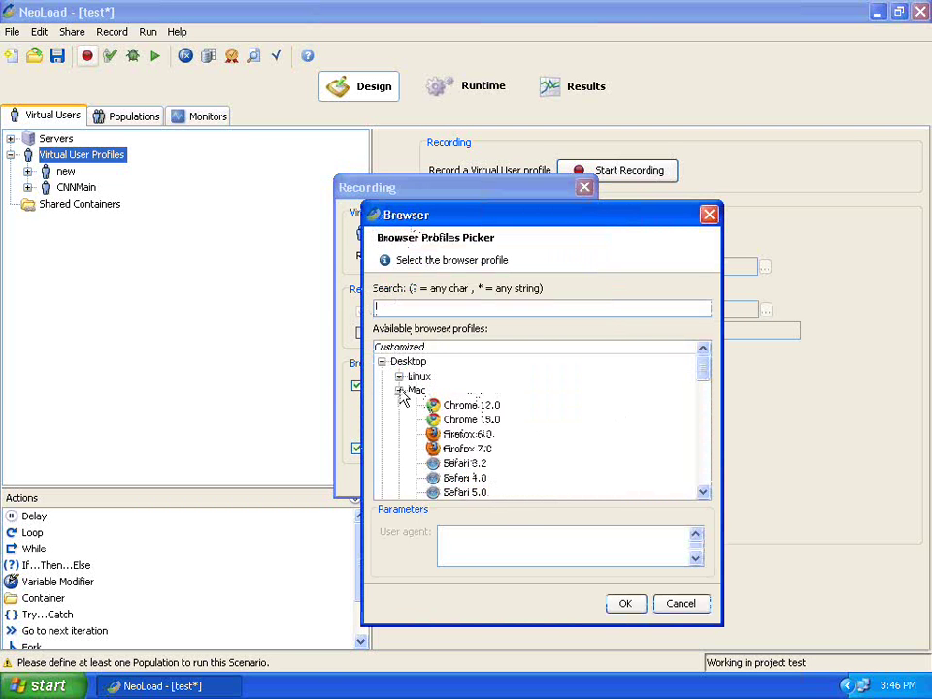
left_click(399, 390)
left_click(398, 407)
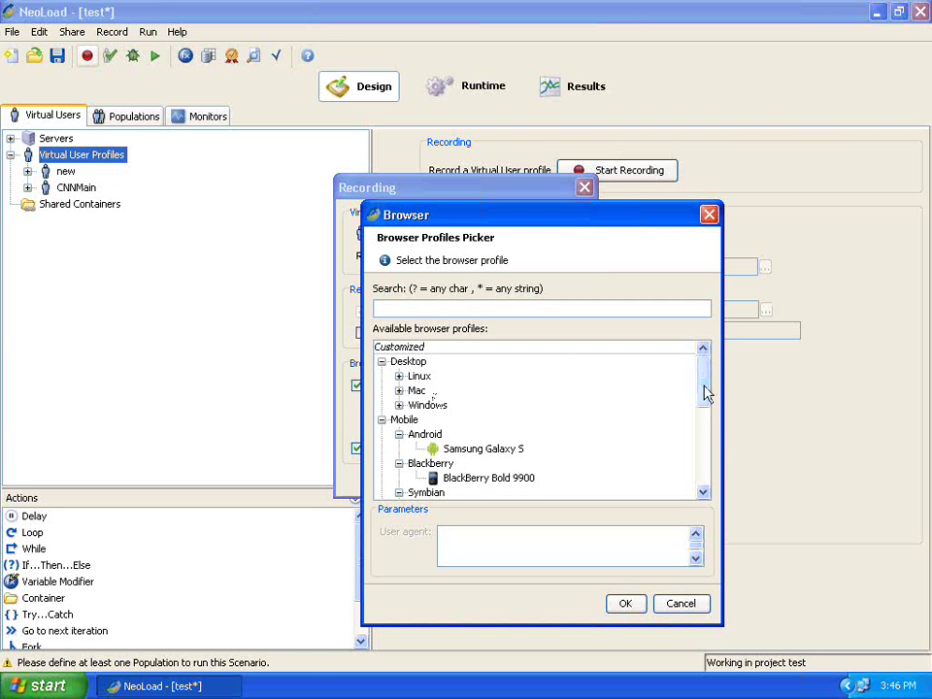
- Browse the mobile and tablet browser profiles and apply iPhone 4S as the identity for the recording
left_click_drag(701, 382, 700, 382)
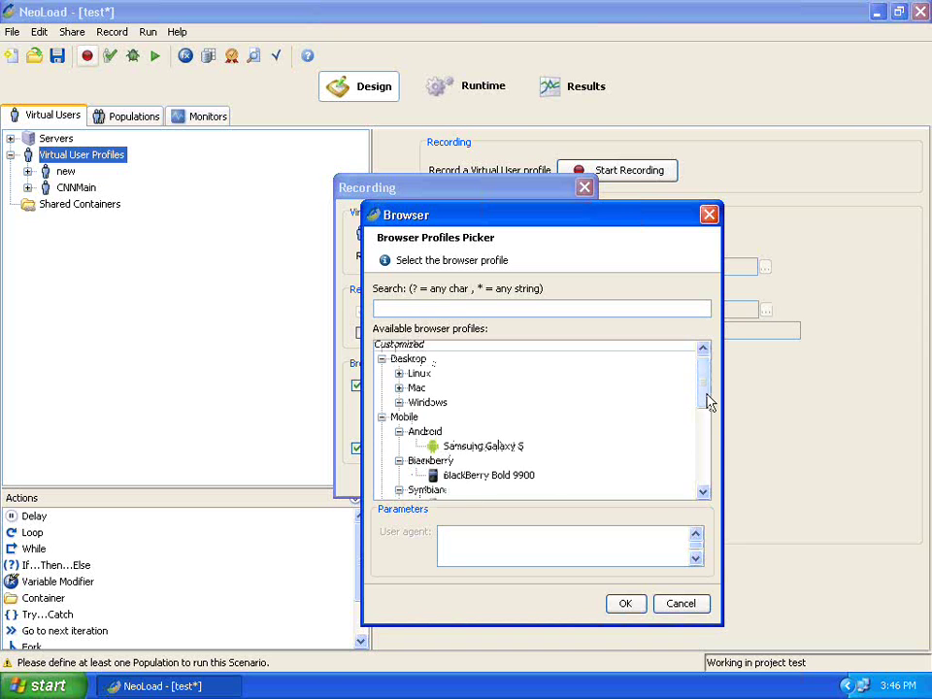
mouse_move(707, 400)
left_mouse_down()
mouse_move(707, 411)
mouse_move(709, 393)
left_mouse_up()
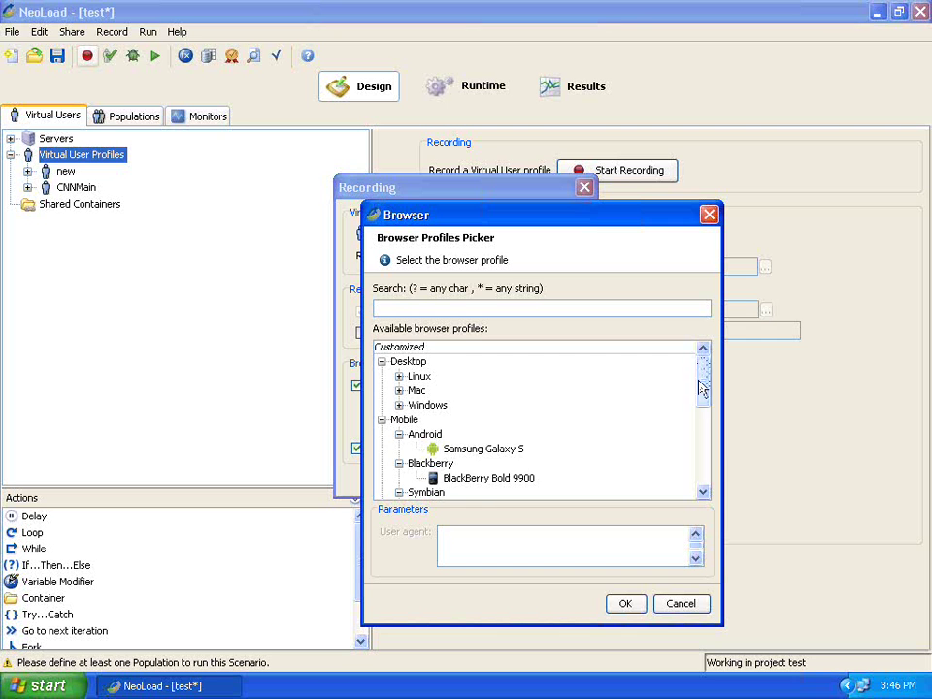
left_click_drag(703, 386, 703, 441)
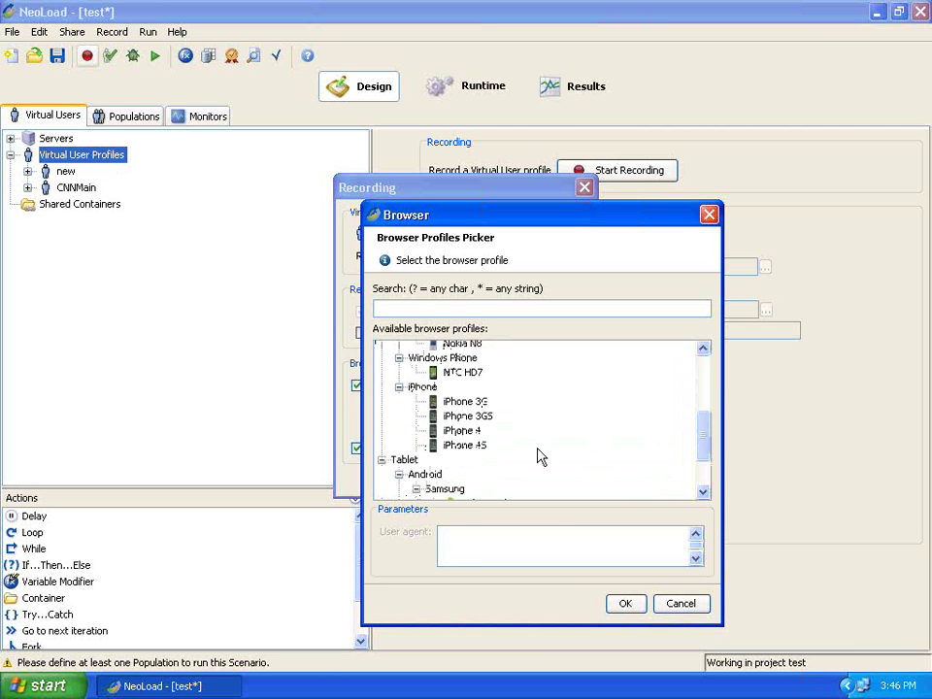
left_click(479, 447)
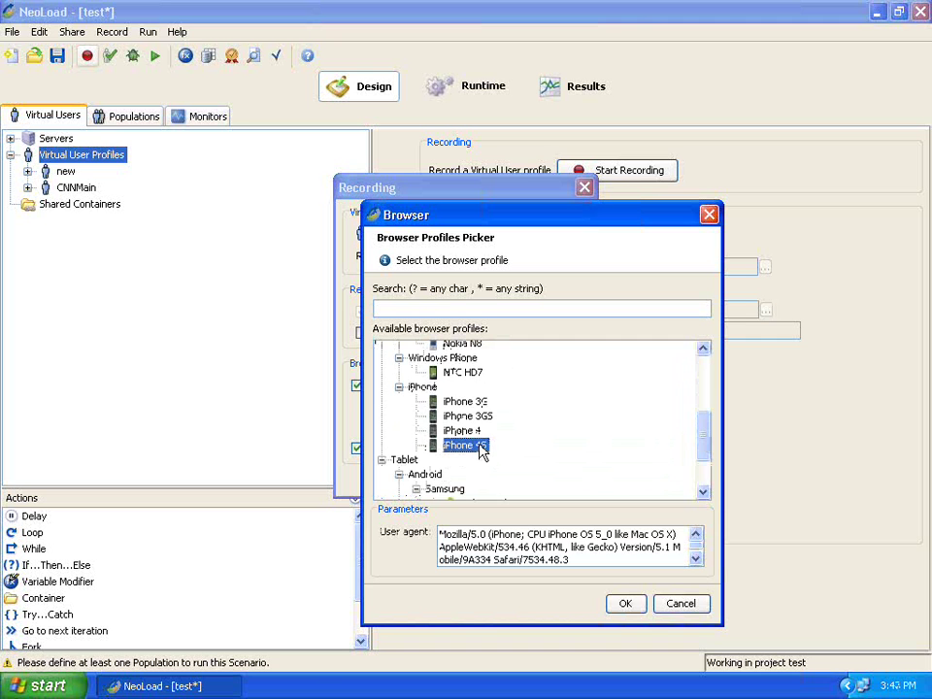
scroll(702, 485, "down", 1)
scroll(702, 485, "down", 1)
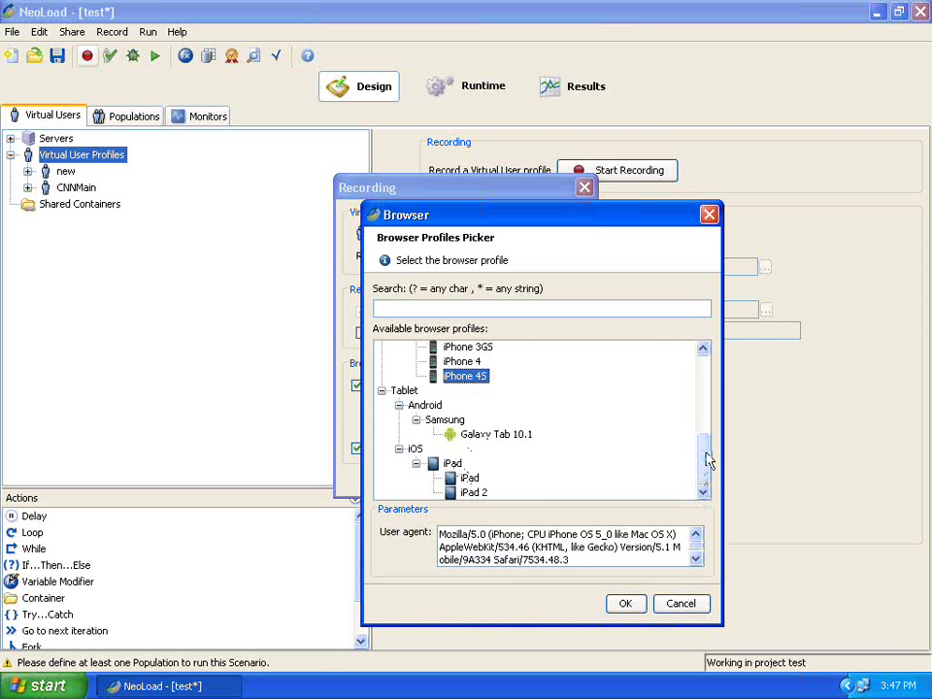
left_click_drag(704, 464, 704, 377)
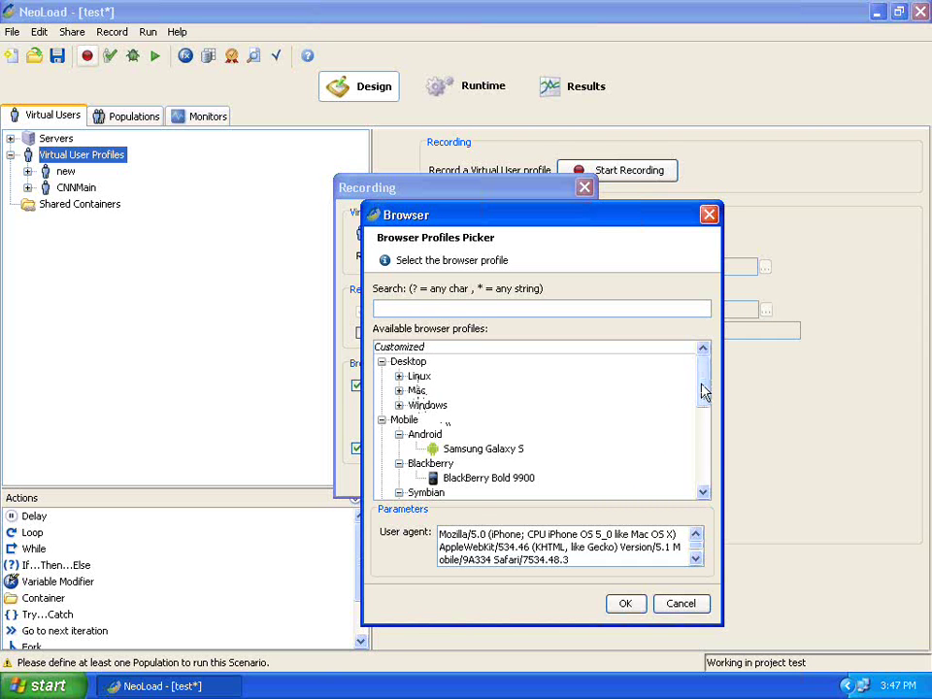
left_click_drag(703, 390, 702, 471)
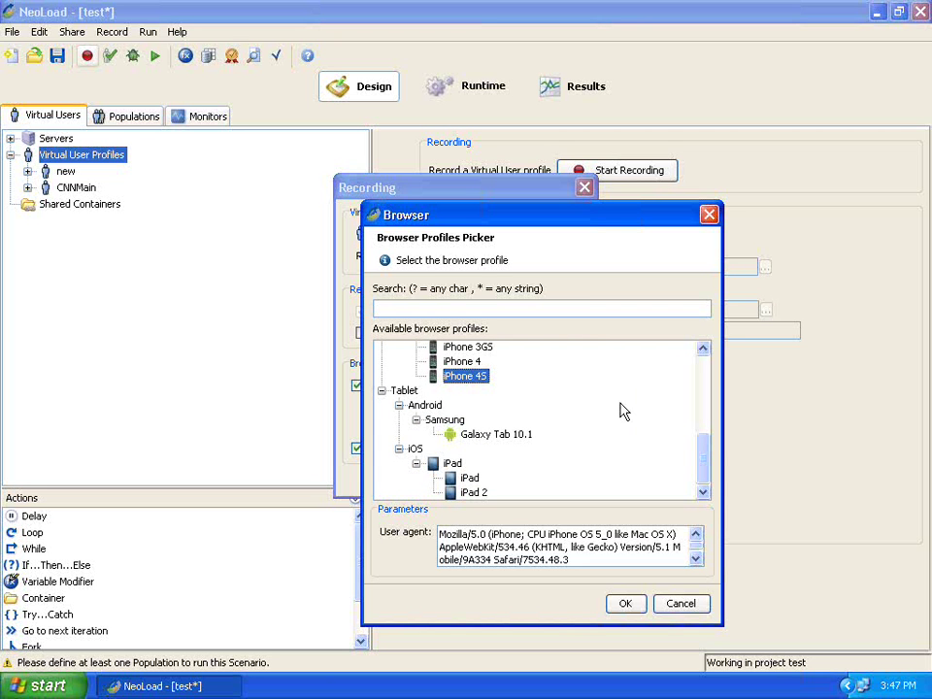
left_click(623, 604)
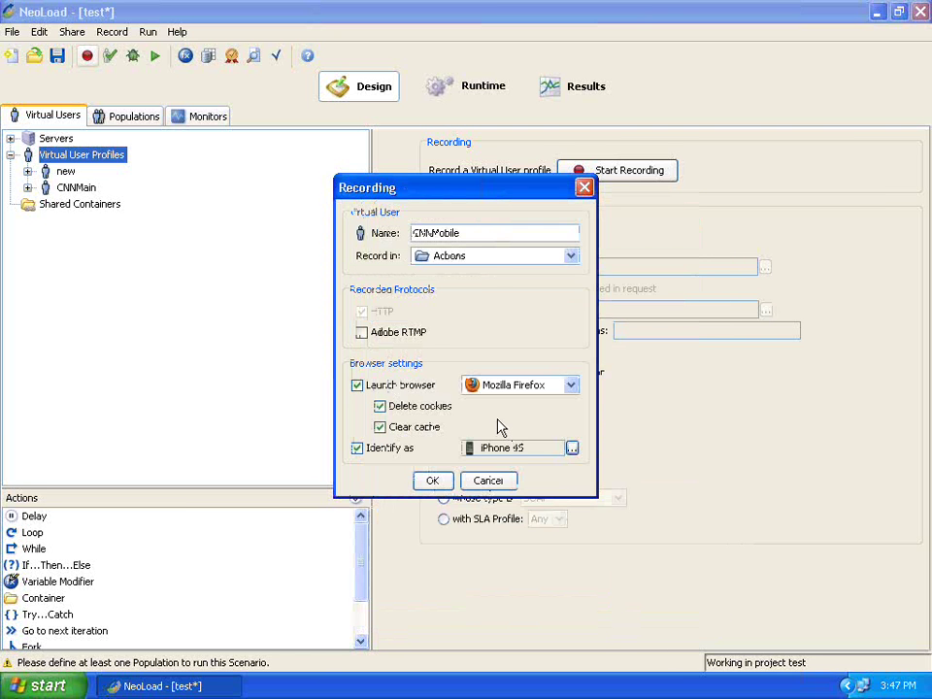
left_click(433, 483)
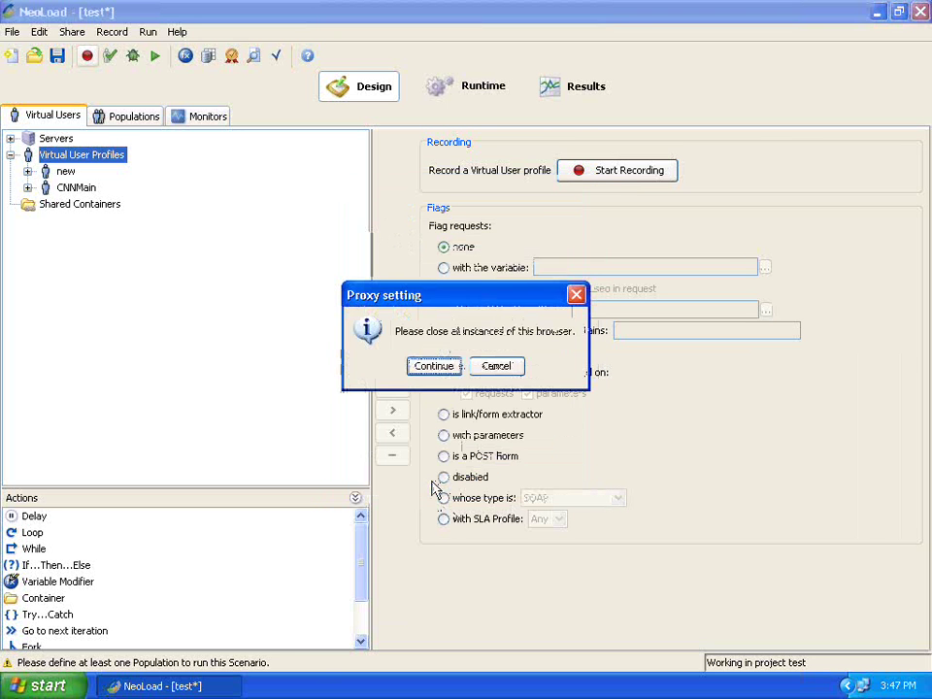
left_click(430, 369)
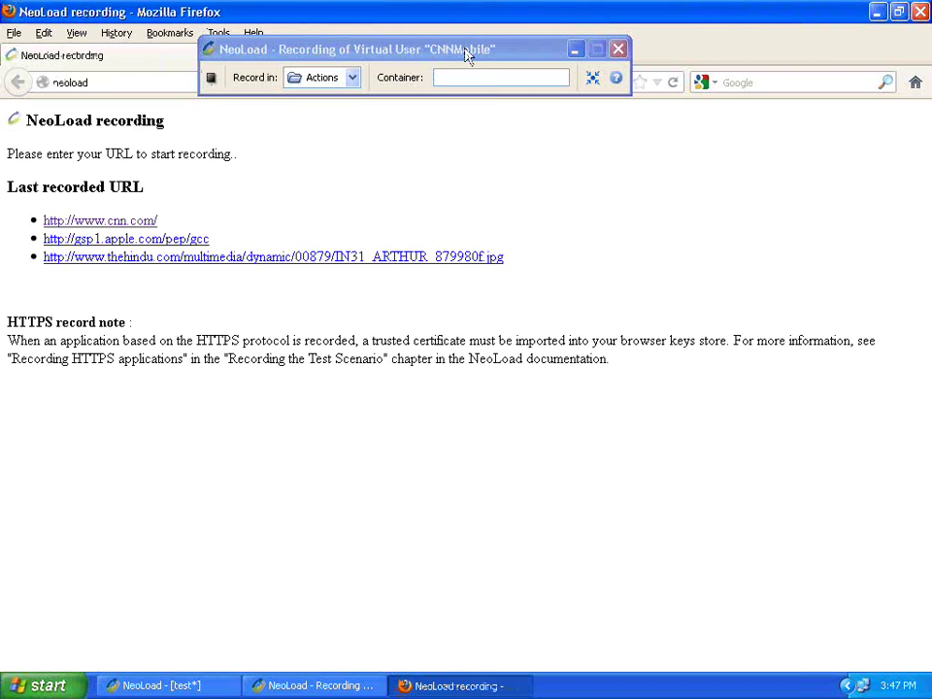
left_click_drag(467, 55, 520, 152)
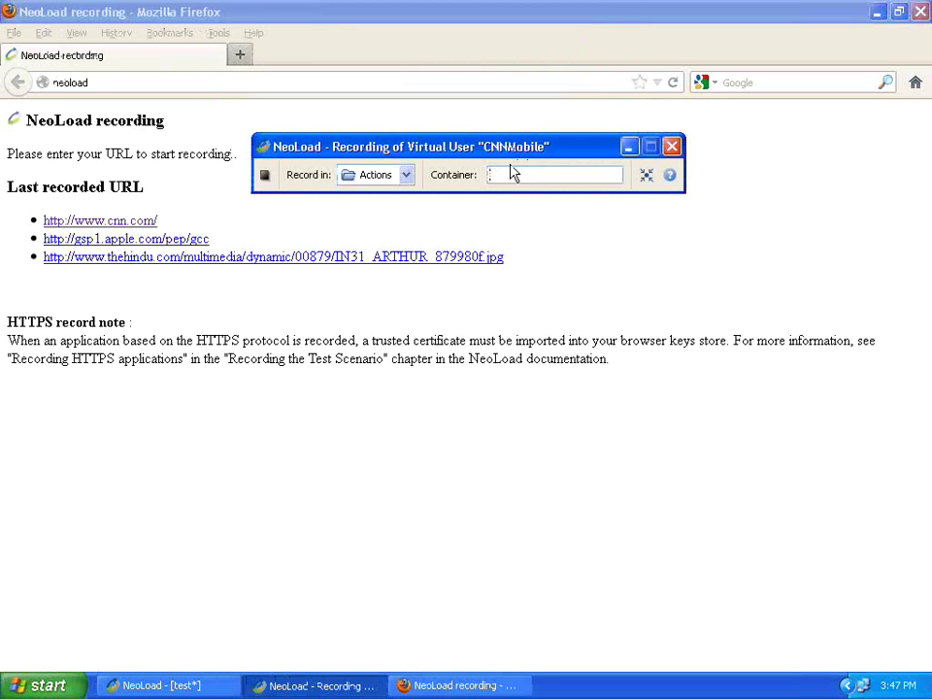
left_click(511, 174)
type("Home")
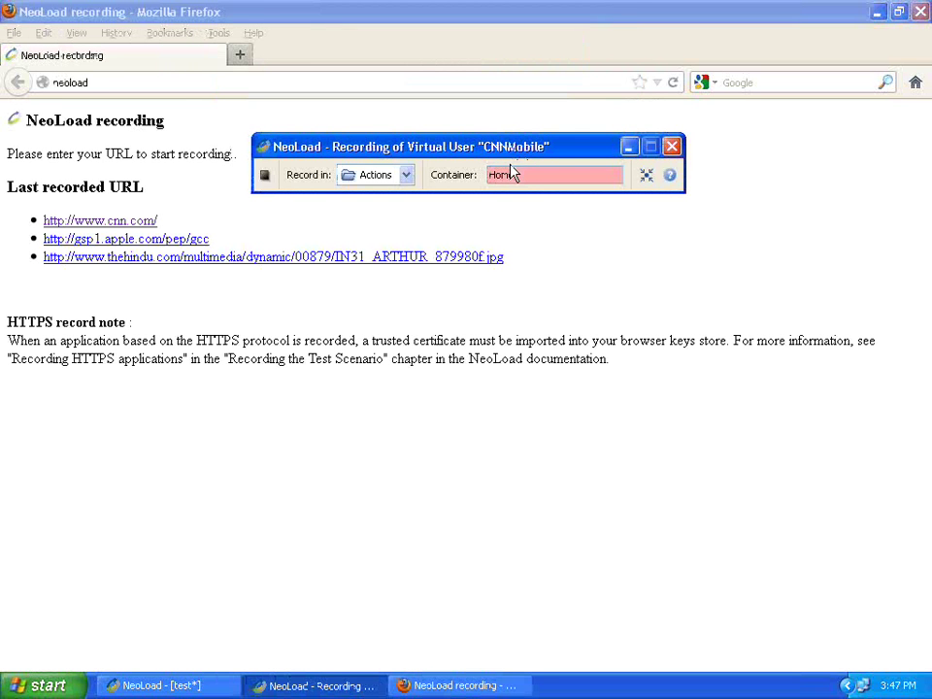
left_click(150, 225)
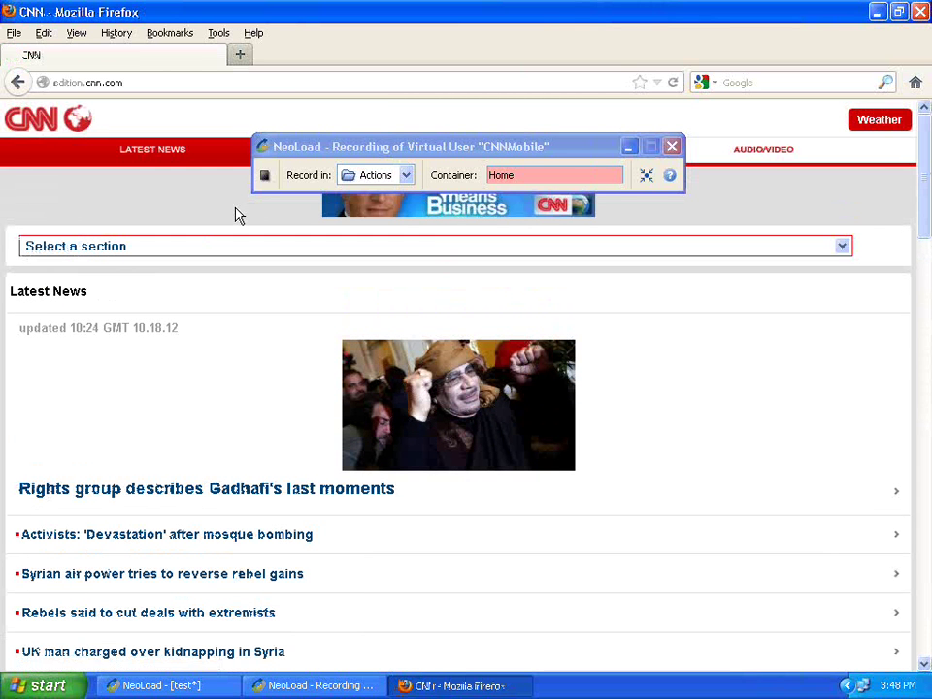
- Name the next recording container Blogs and open CNN's mobile Blogs page to record it
left_click(515, 175)
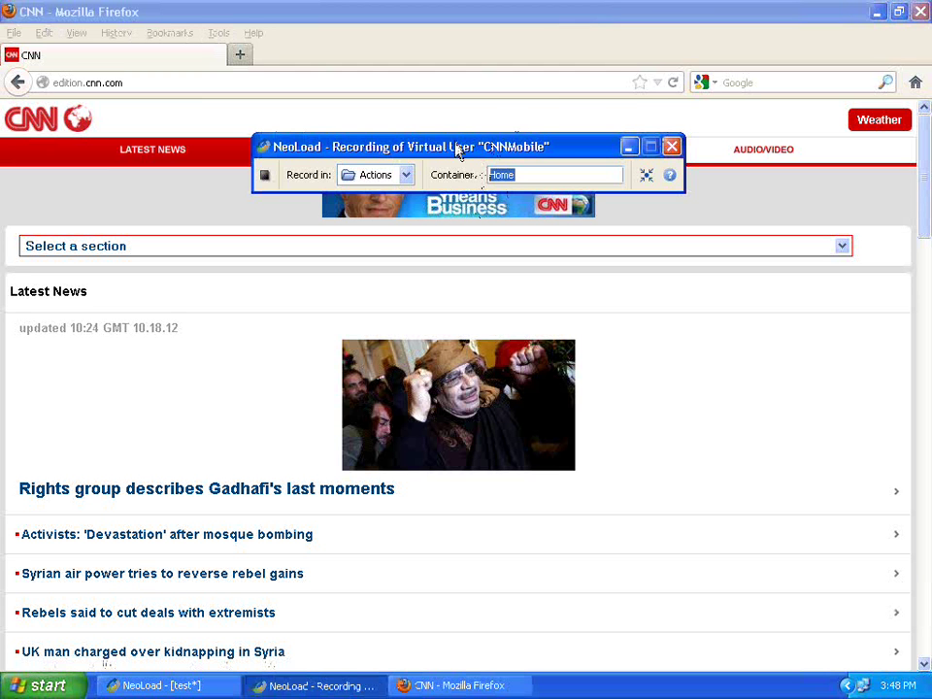
left_click_drag(455, 148, 449, 189)
type("Blogs")
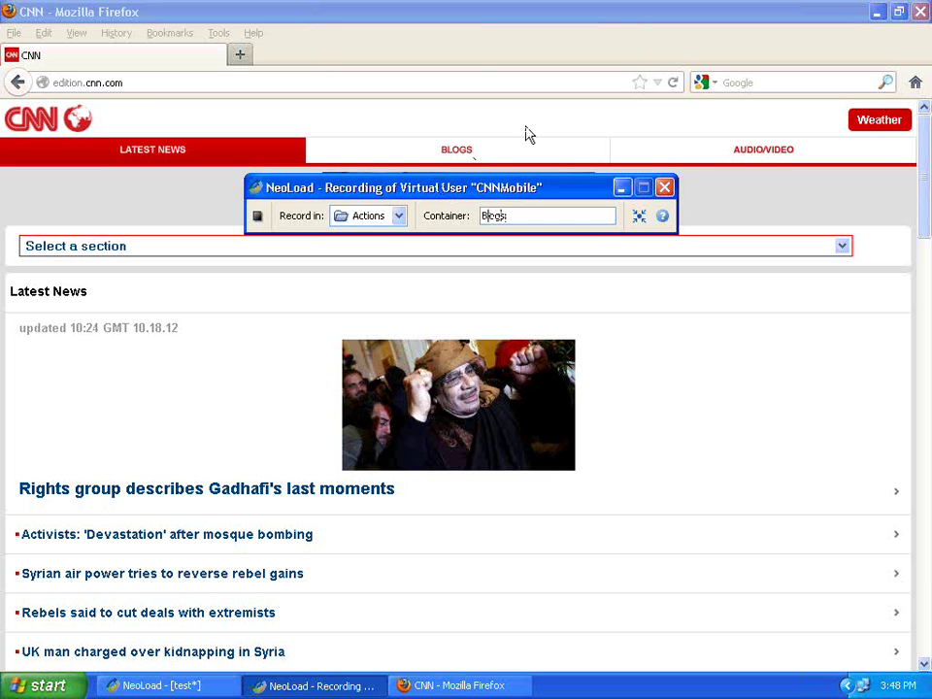
left_click(482, 150)
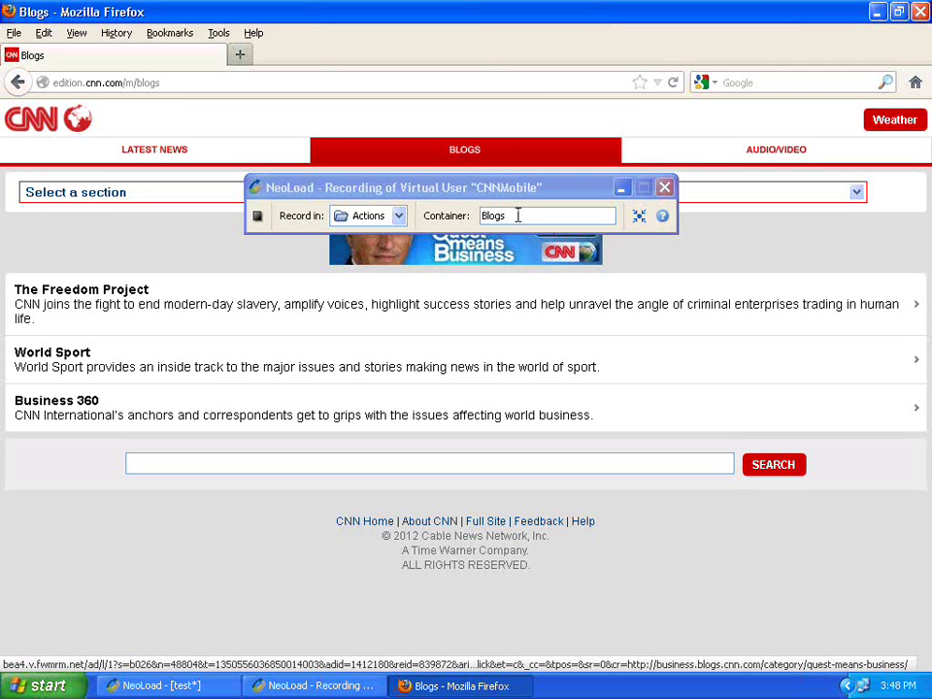
- Name the next recording container Sport and open the World Sport blog to record it
left_click(466, 222)
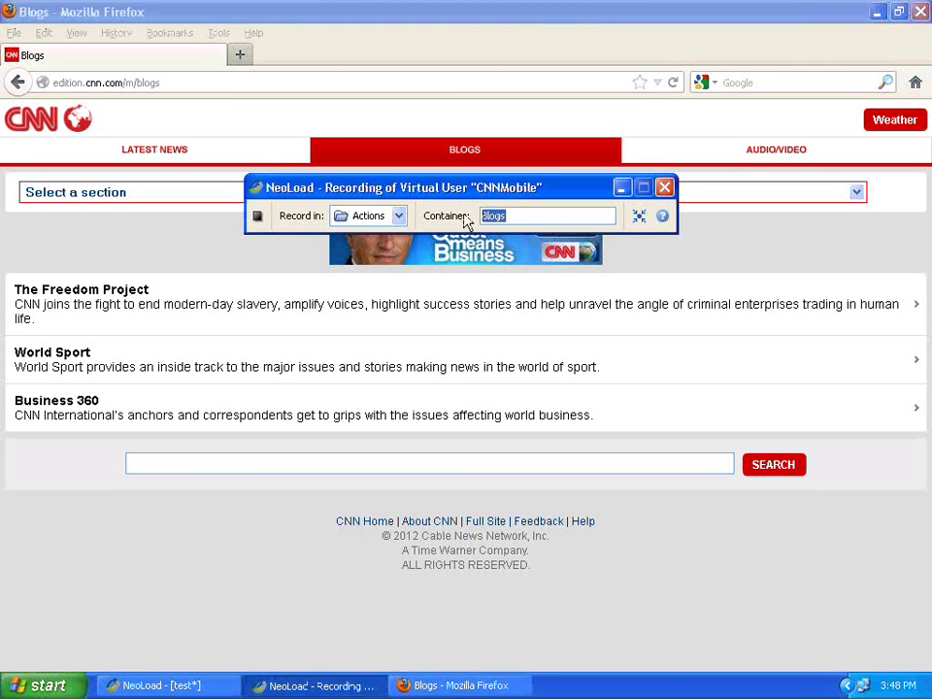
type("Sport")
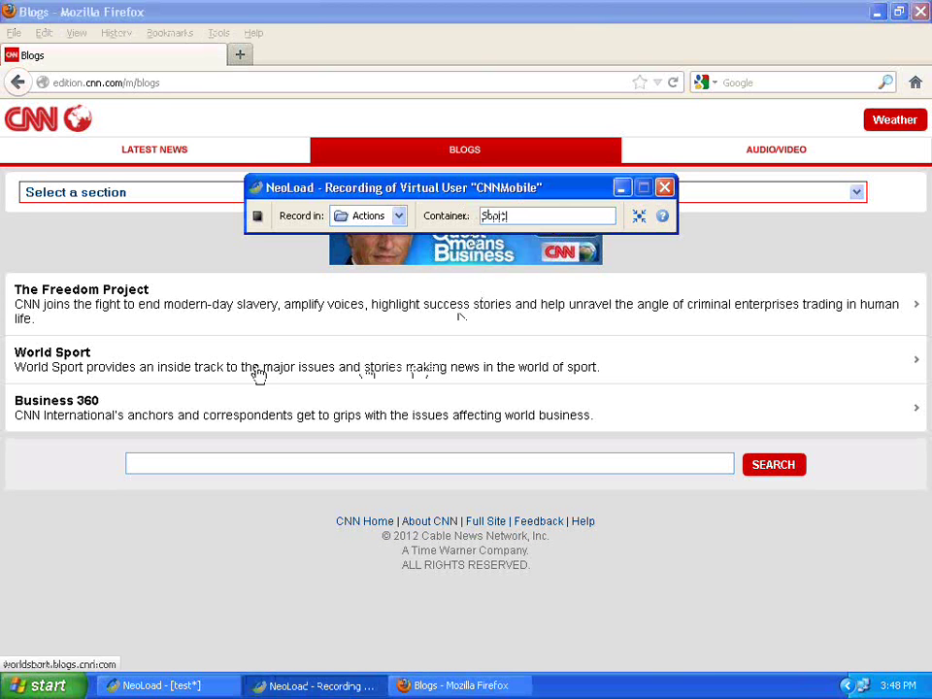
left_click(81, 361)
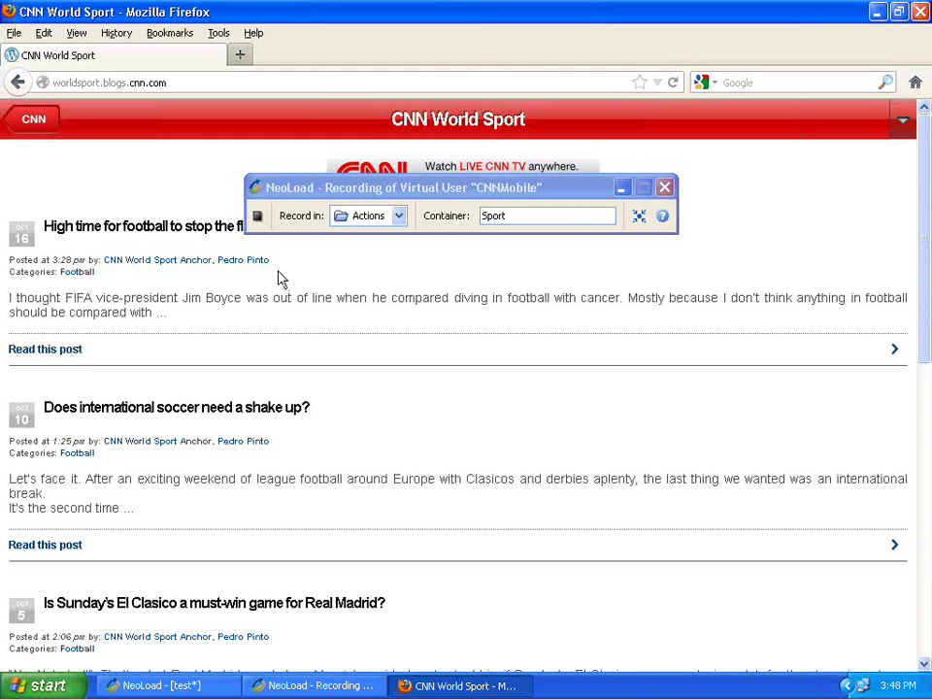
- Stop the CNNMobile recording and finish the post-recording wizard with the default dynamic parameter search options
left_click(258, 218)
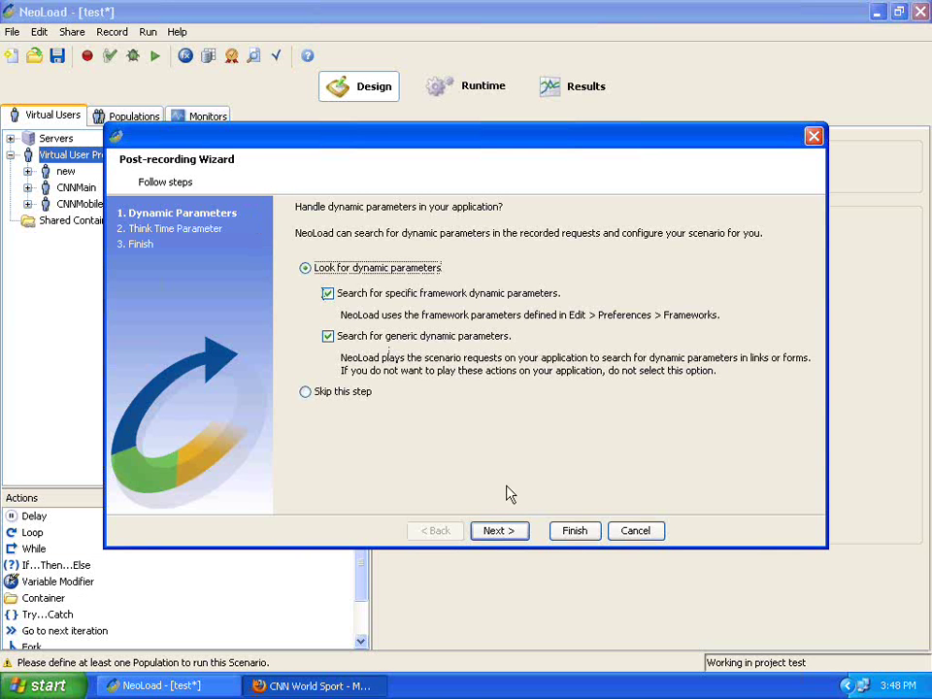
left_click(576, 534)
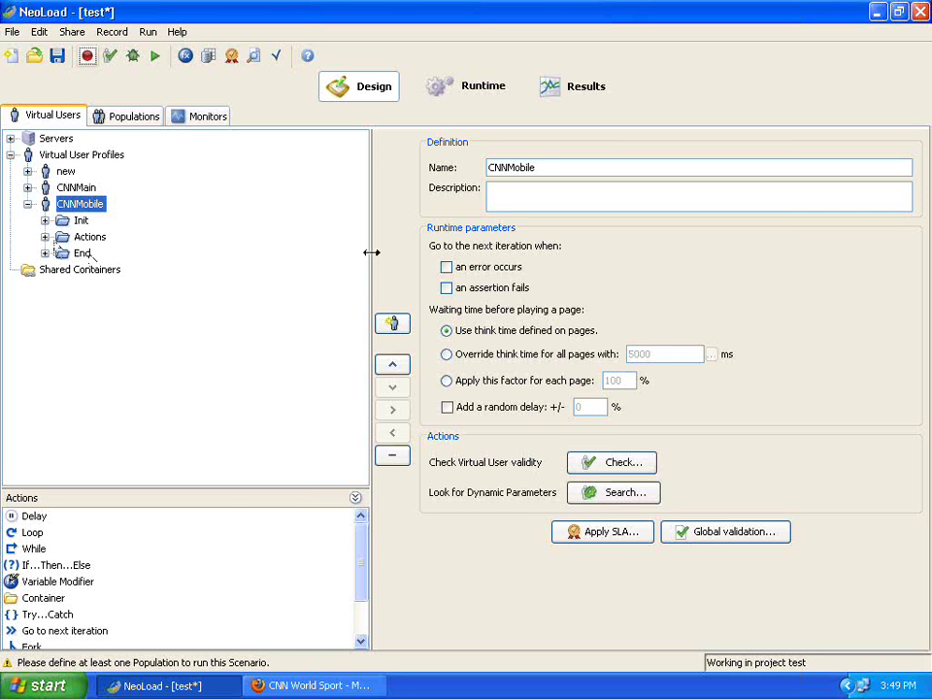
- Narrow the virtual user tree and expand CNNMobile's Actions, Home container and its page to review the recorded requests
left_click_drag(371, 252, 341, 250)
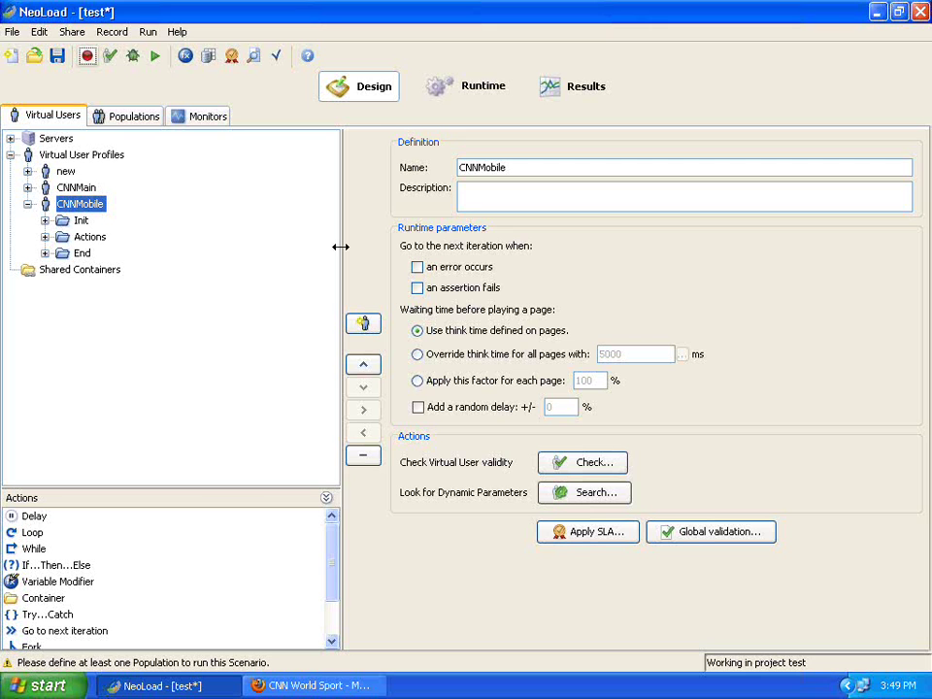
left_click(45, 237)
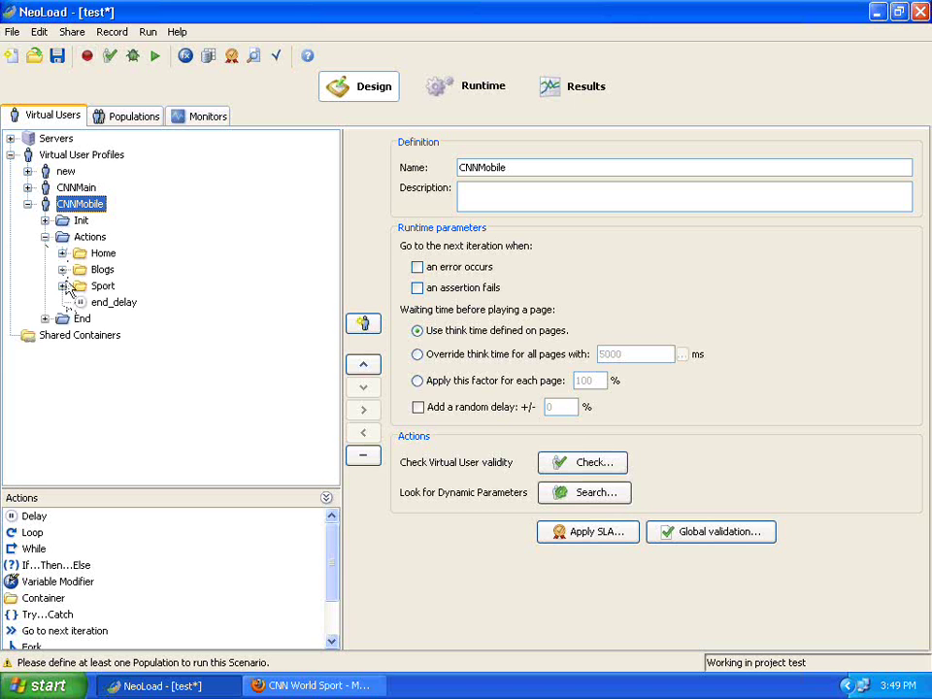
left_click(61, 253)
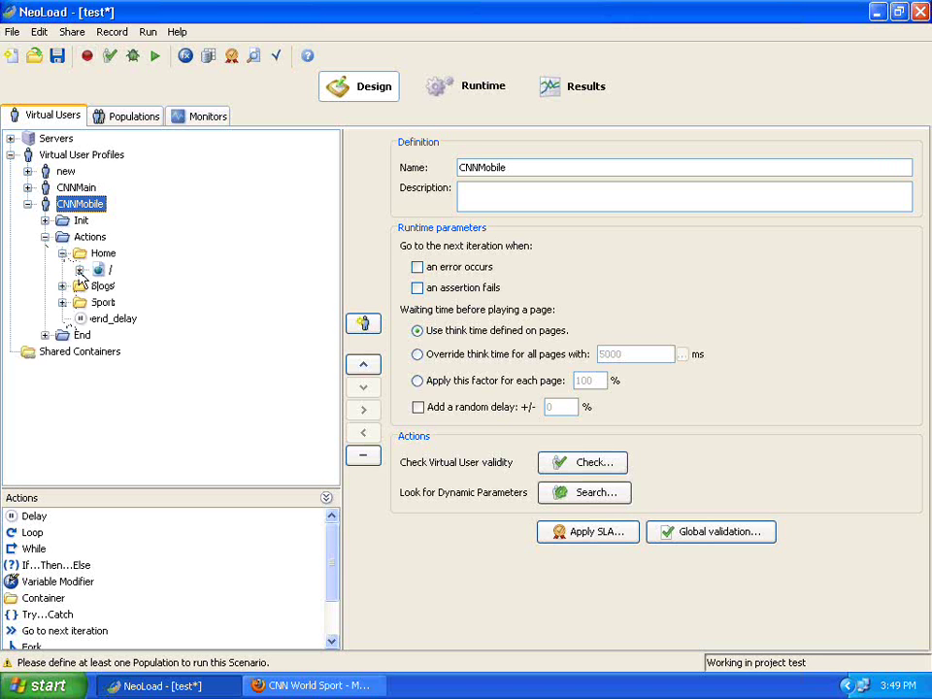
left_click(79, 270)
left_click(79, 215)
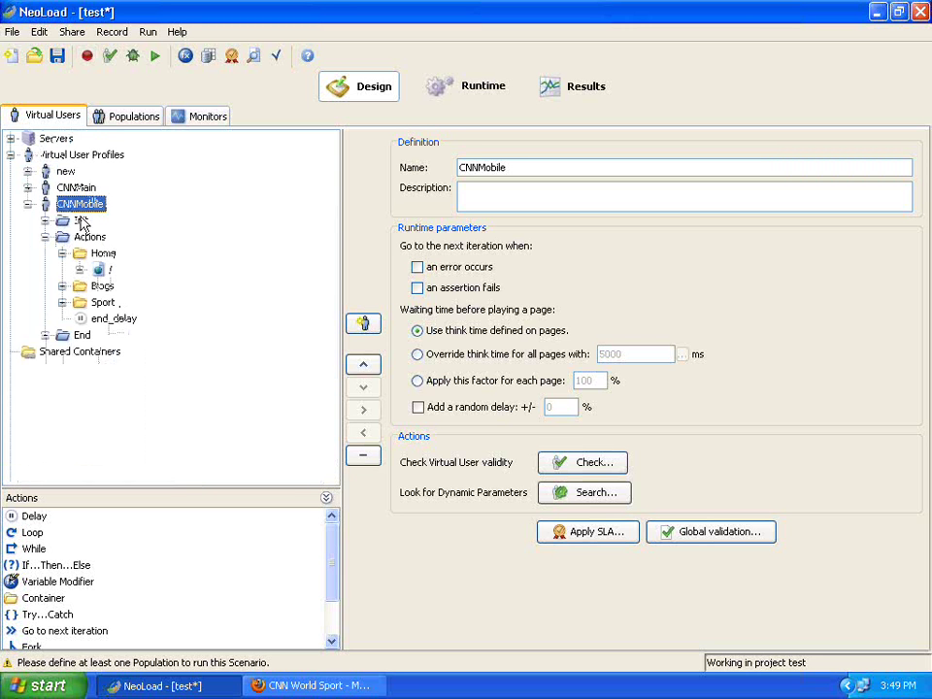
left_click(101, 253)
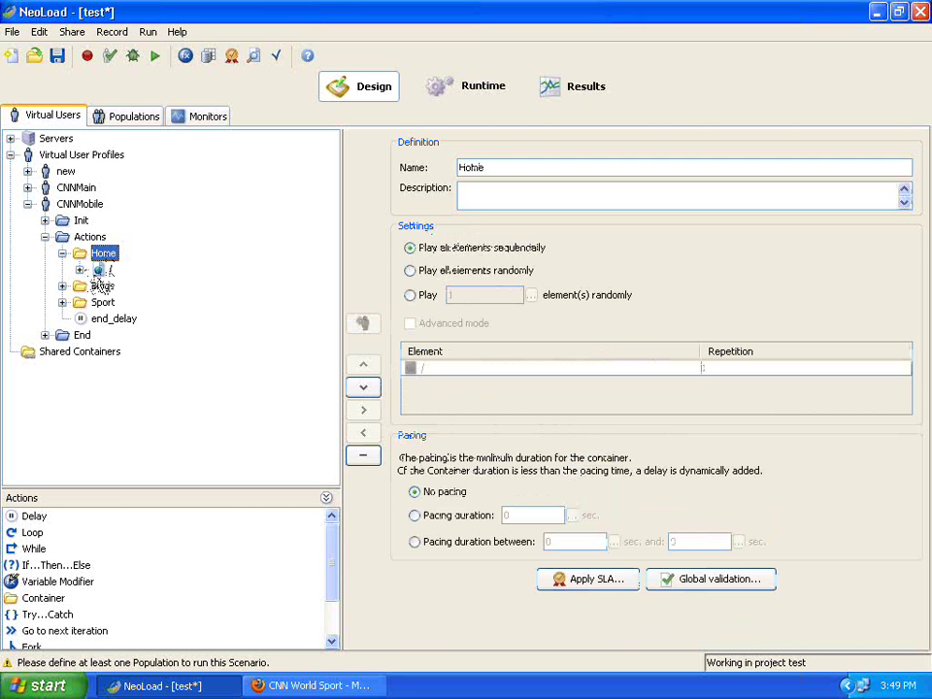
left_click(79, 269)
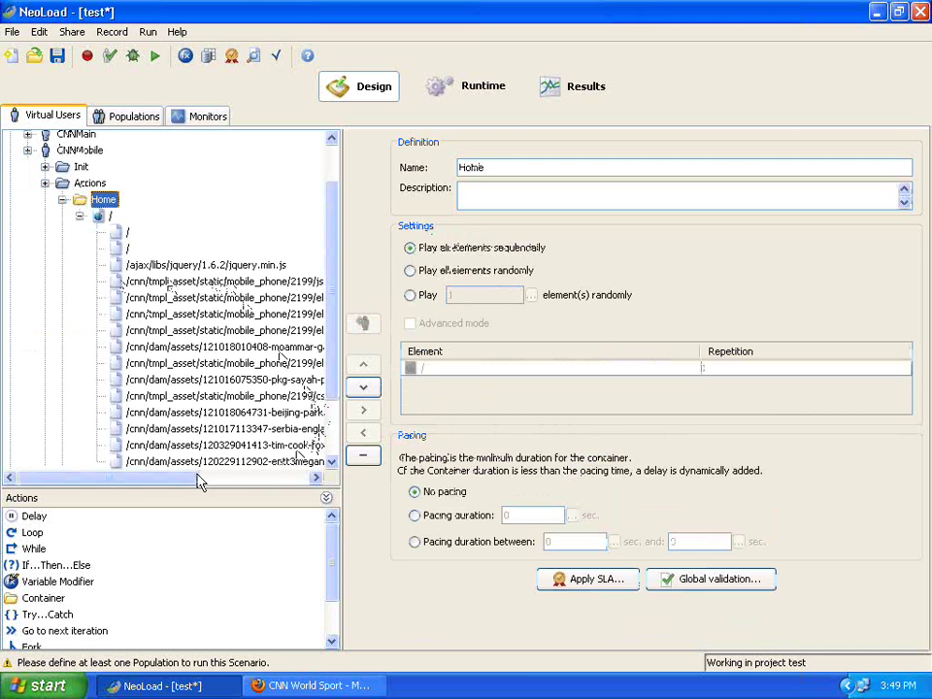
- Inspect the recorded global-min.js request in CNNMobile's Home page, collapse that page and expand the Sport container
left_click_drag(200, 477, 233, 477)
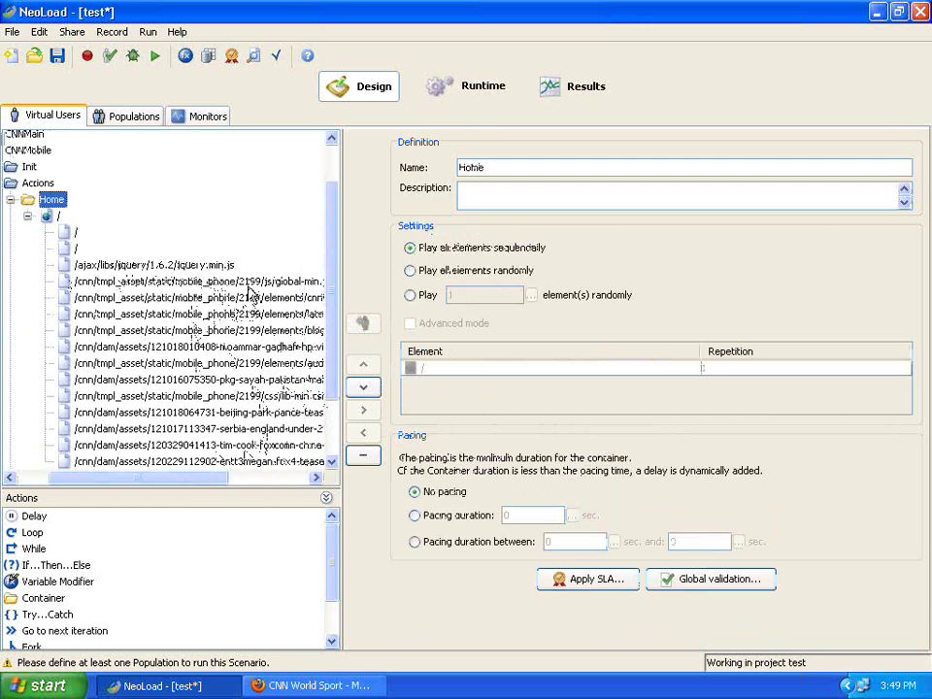
left_click(194, 281)
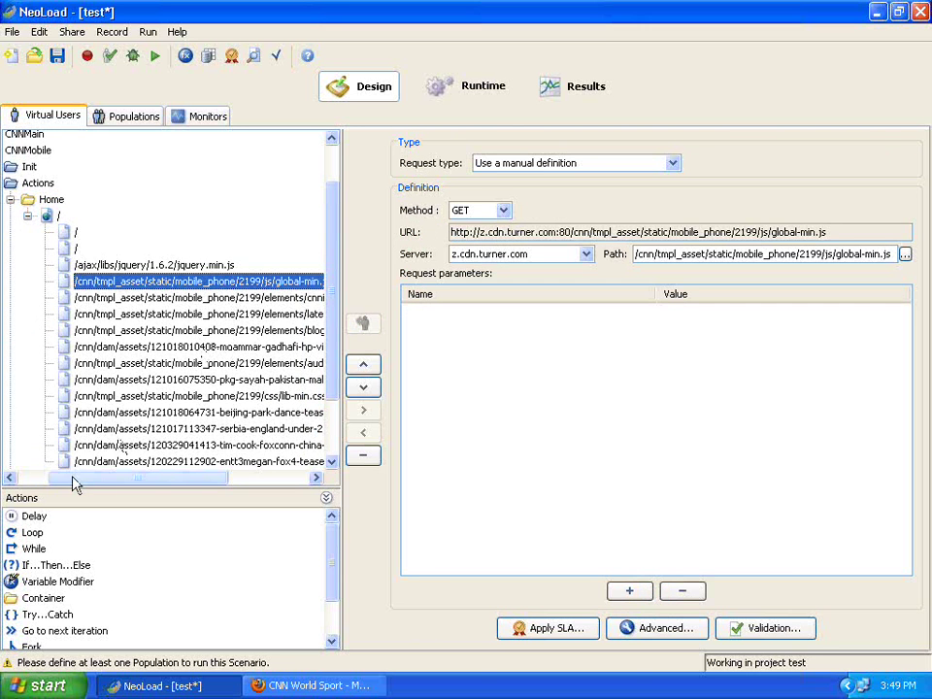
left_click(35, 477)
left_click(80, 217)
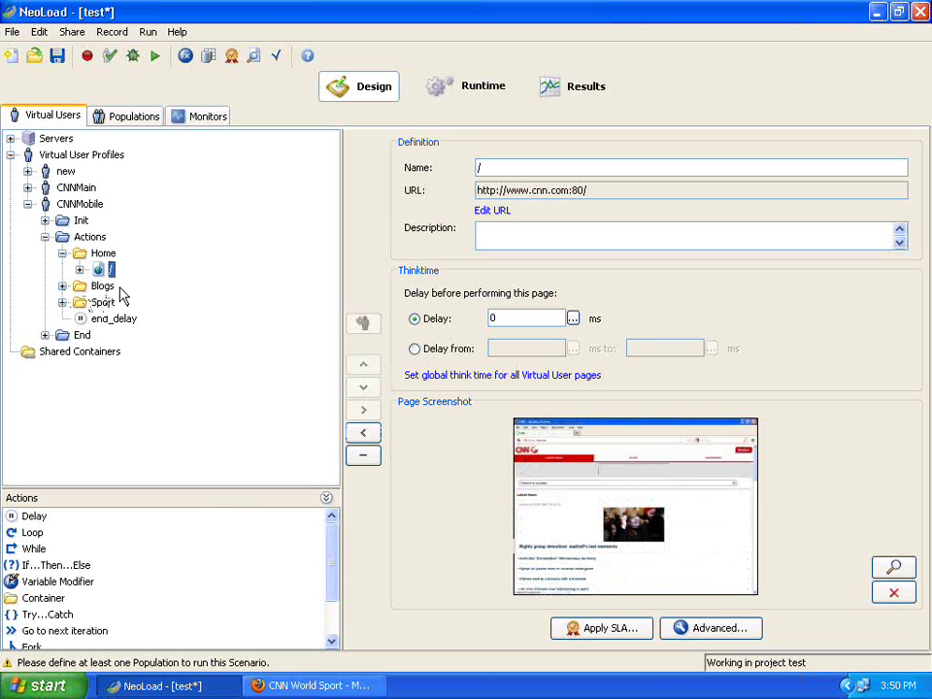
left_click(62, 302)
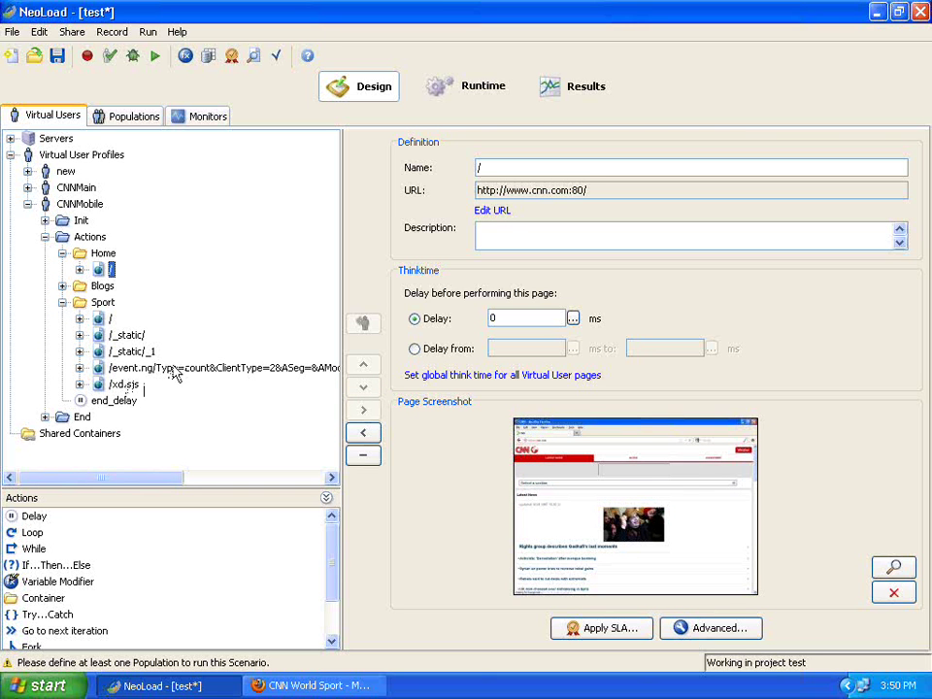
- Save the project and create the population Population1 with all defined virtual users
left_click(59, 55)
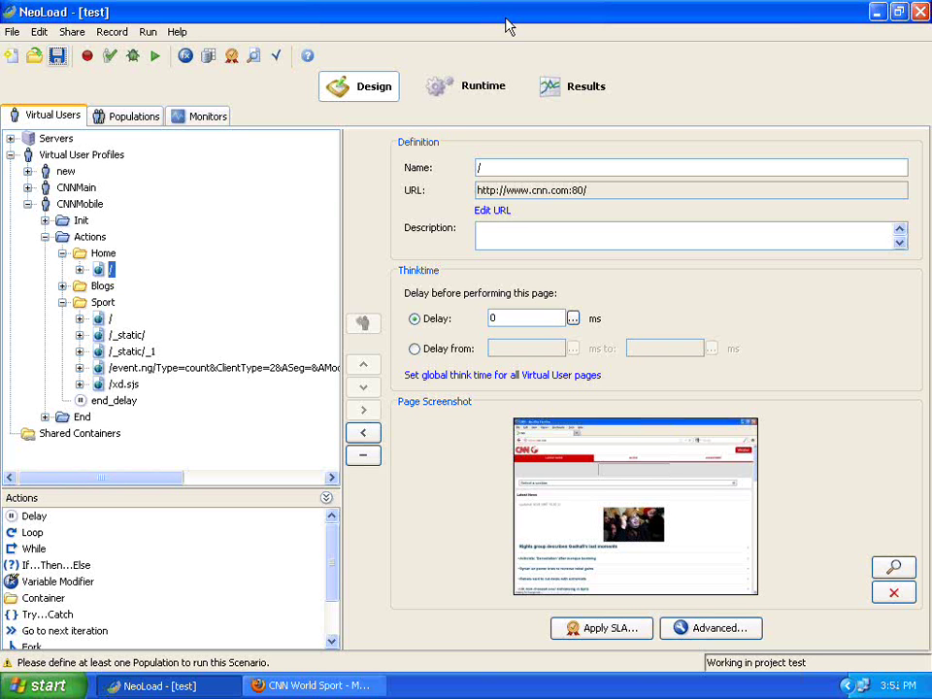
left_click(493, 94)
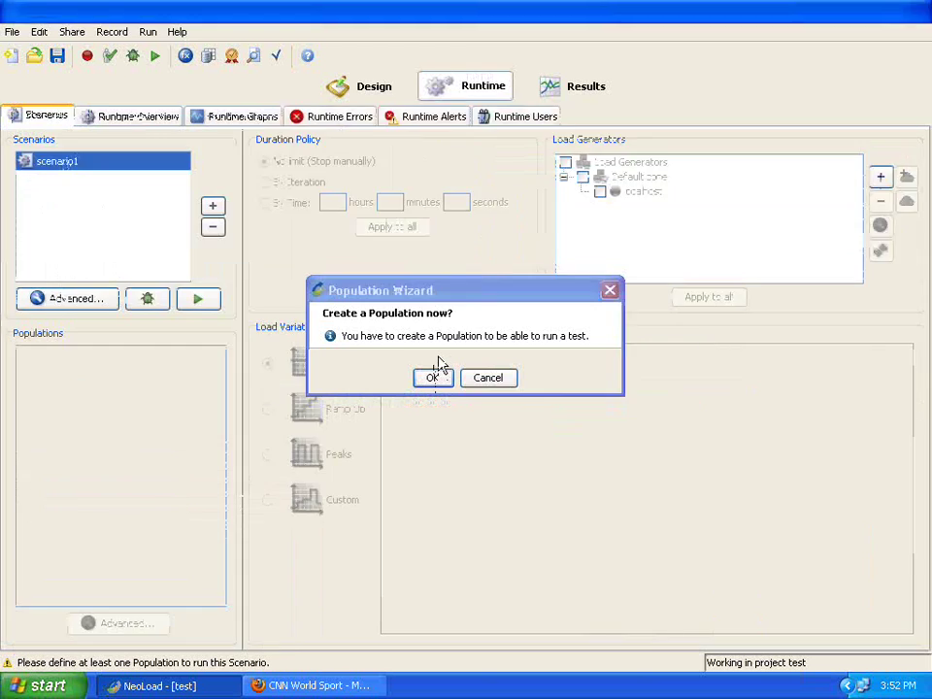
left_click(436, 374)
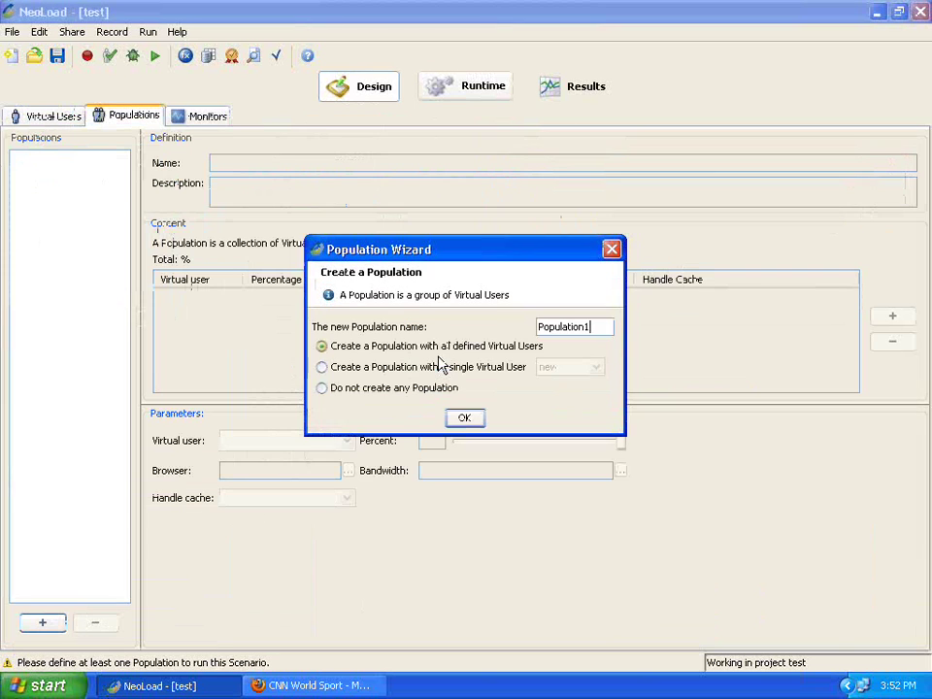
left_click(458, 418)
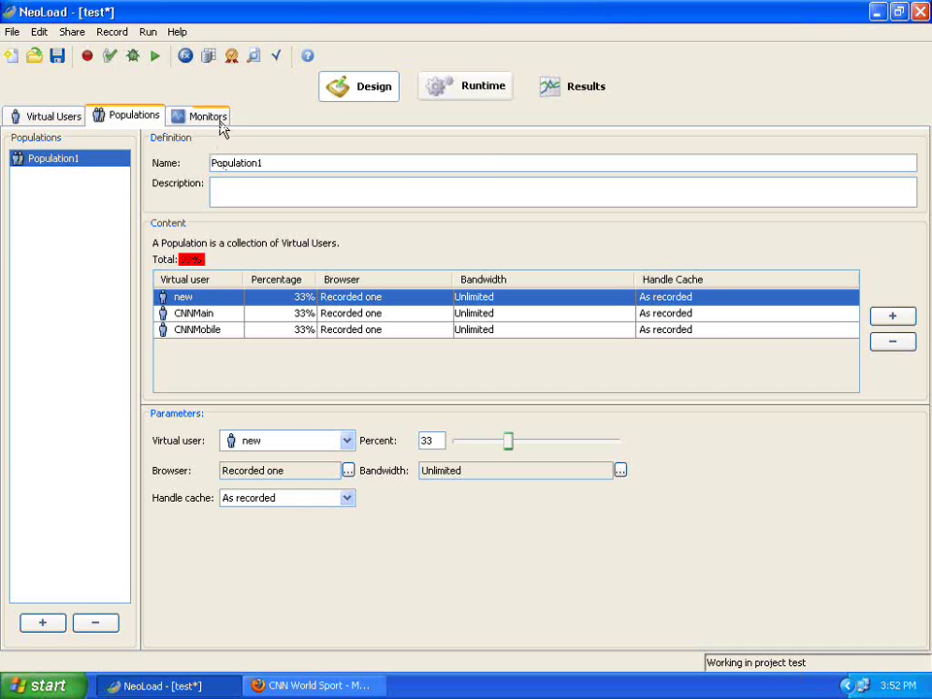
- Remove the virtual users new and CNNMain from Population1, keeping only CNNMobile
left_click(477, 95)
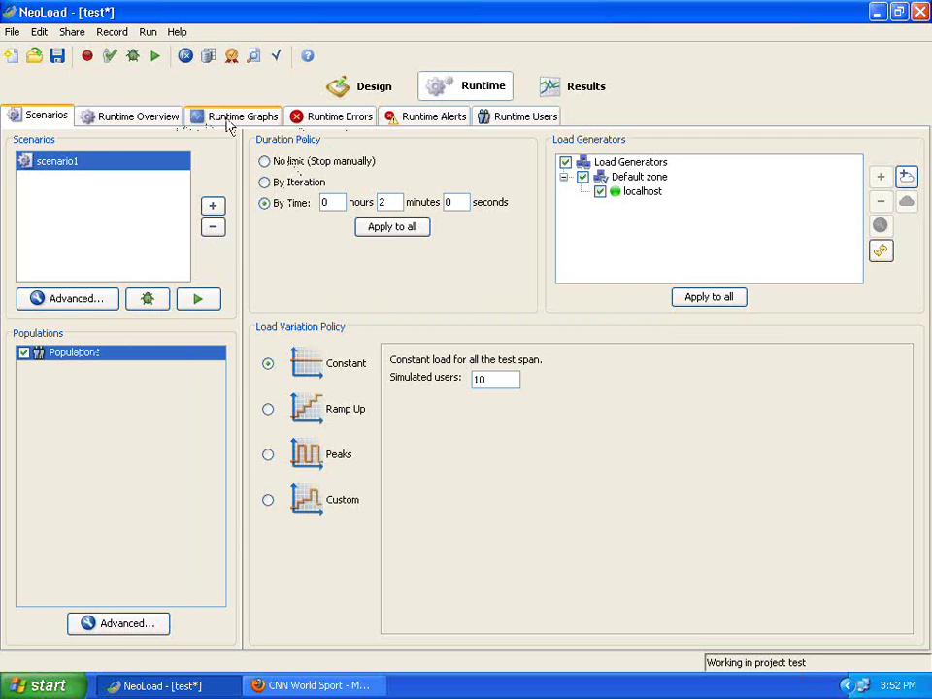
left_click(361, 96)
left_click(266, 330)
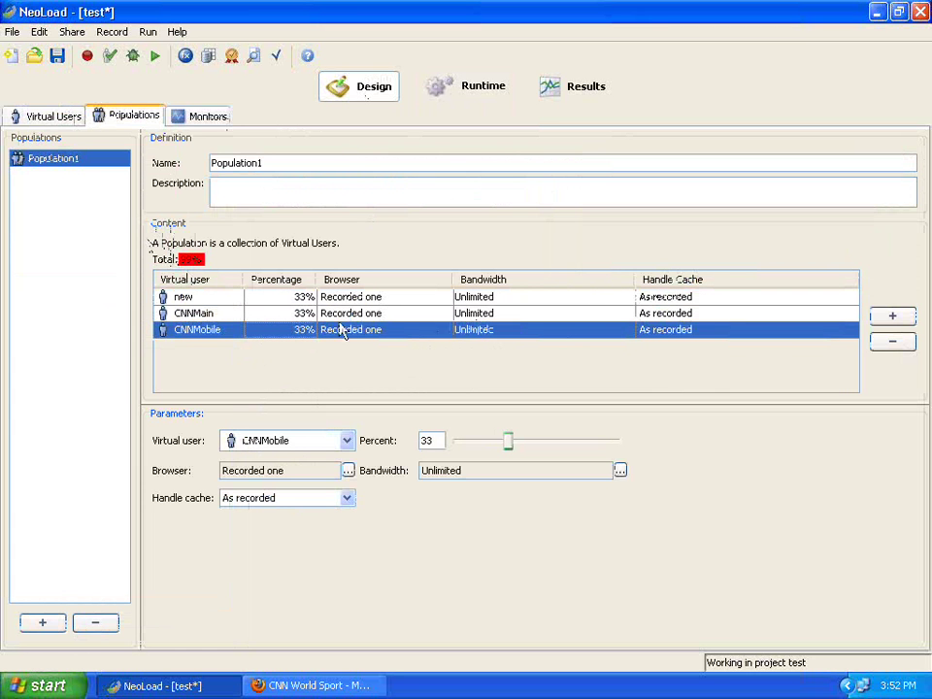
left_click(313, 297)
left_click(885, 345)
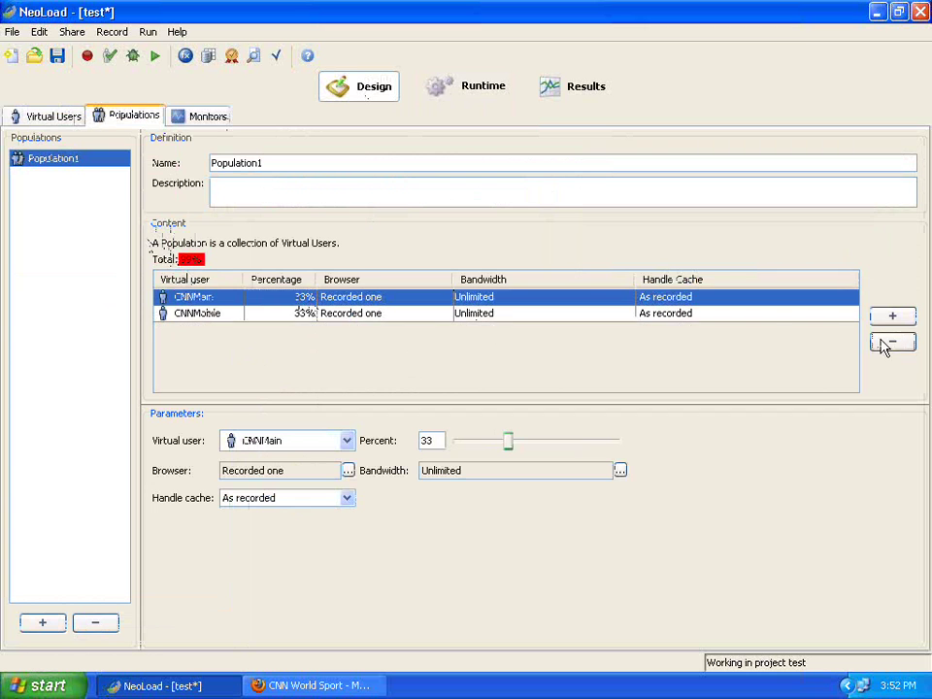
left_click(885, 345)
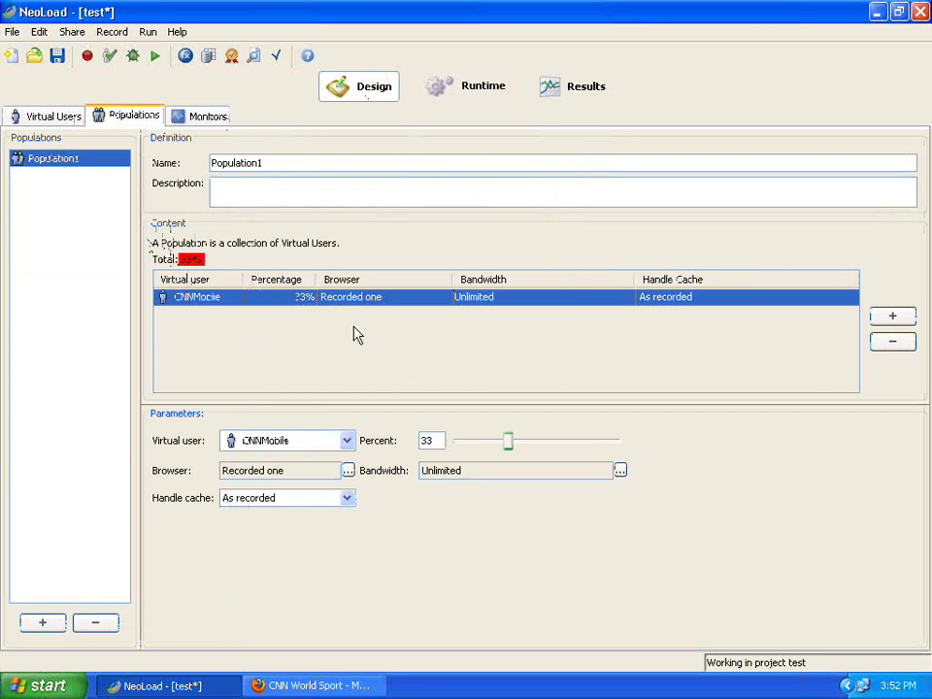
- Set CNNMobile's share of Population1 to 100 percent, then save the project from the scenario settings
left_click_drag(434, 438, 416, 446)
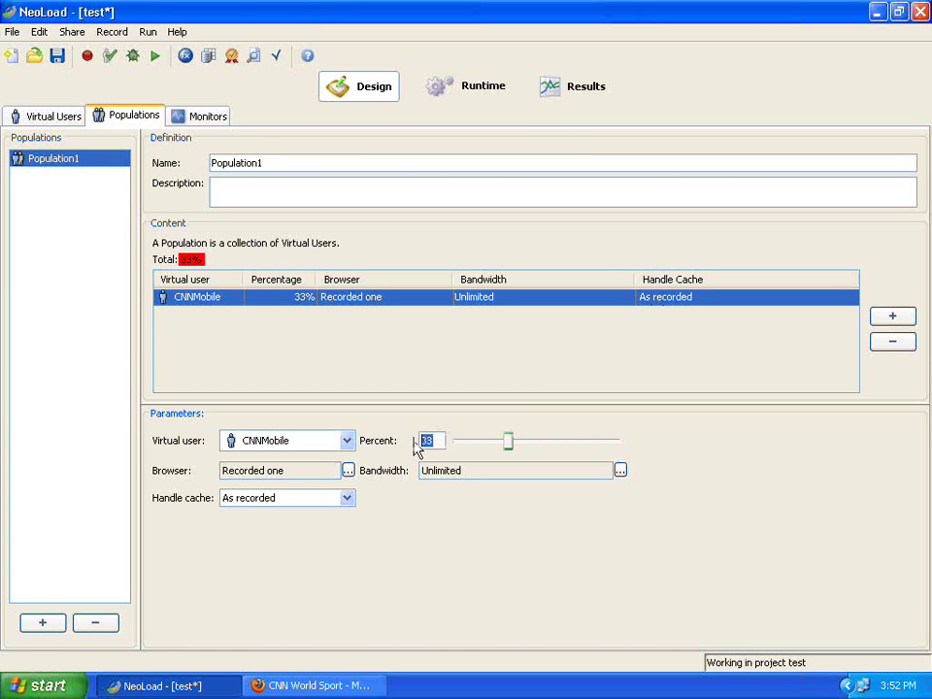
type("100")
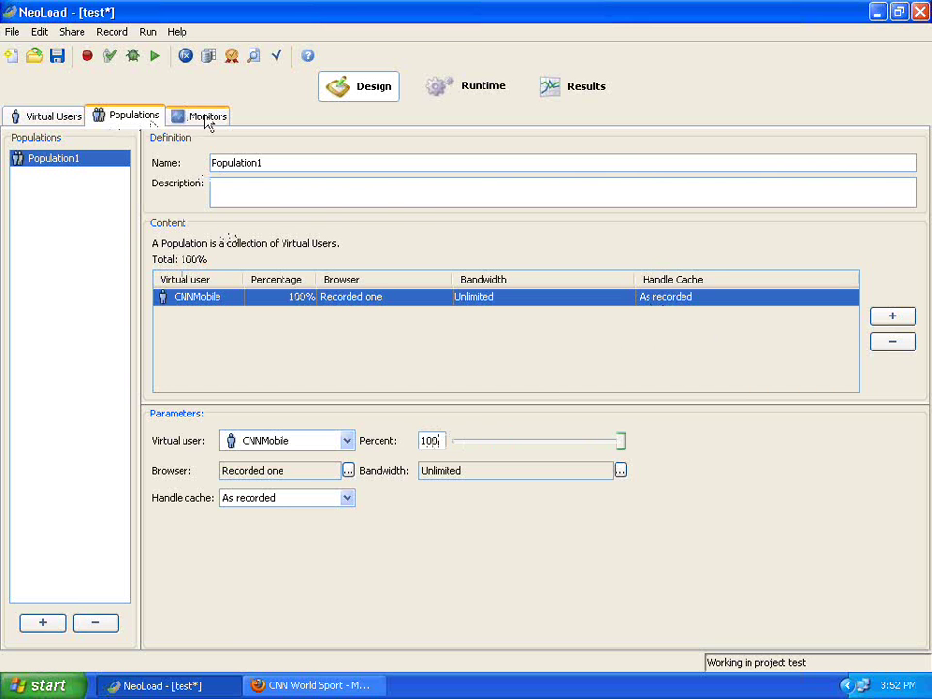
left_click(483, 87)
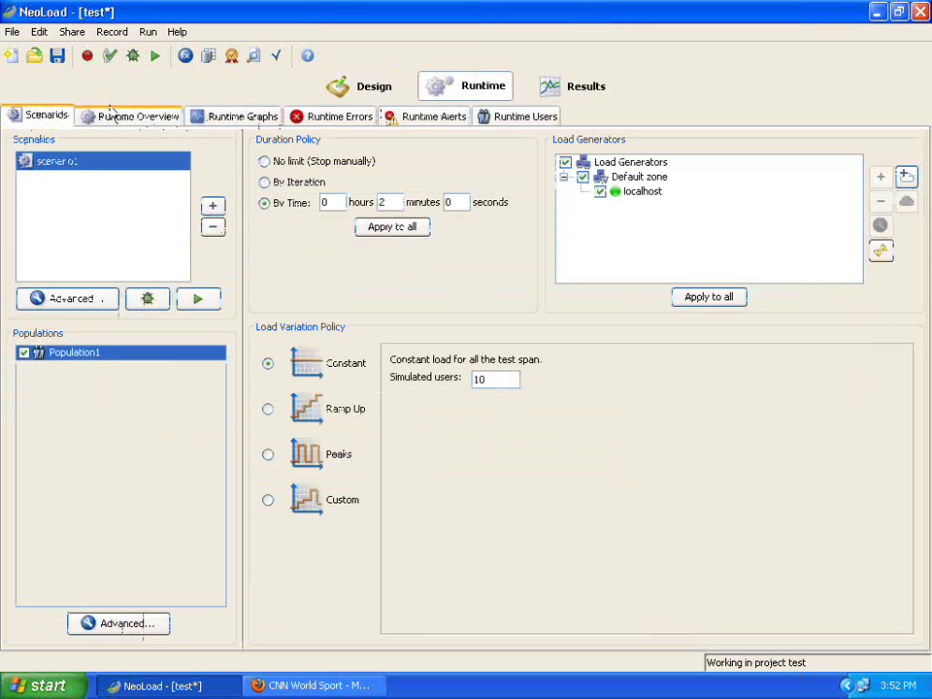
left_click(59, 58)
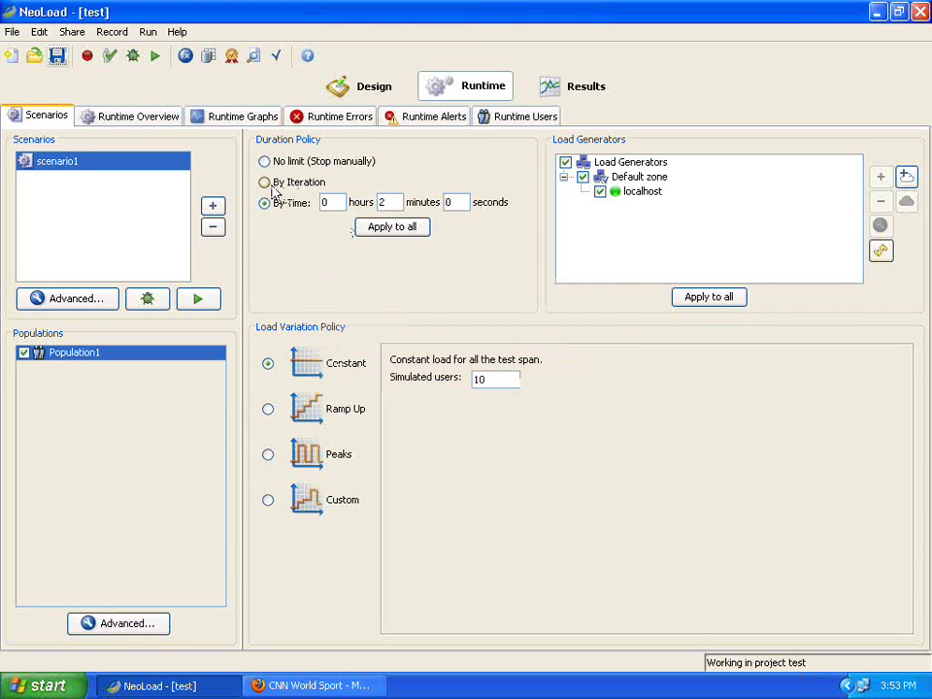
- Configure scenario1 to run by iteration with a constant load of 5 simulated users and 2 iterations each, and save the project
left_click_drag(500, 379, 448, 387)
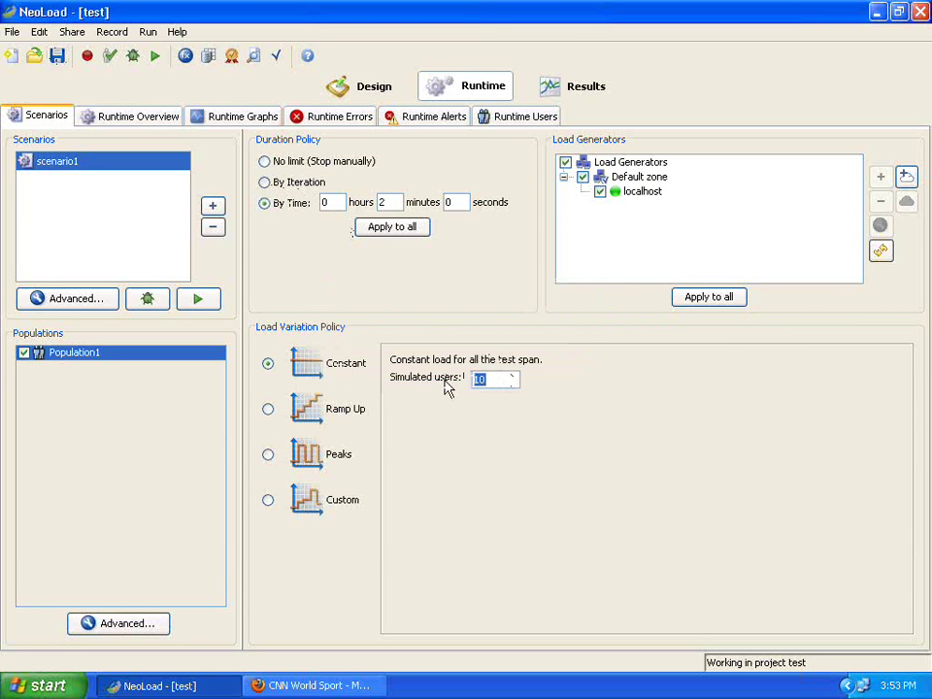
type("5")
left_click(266, 184)
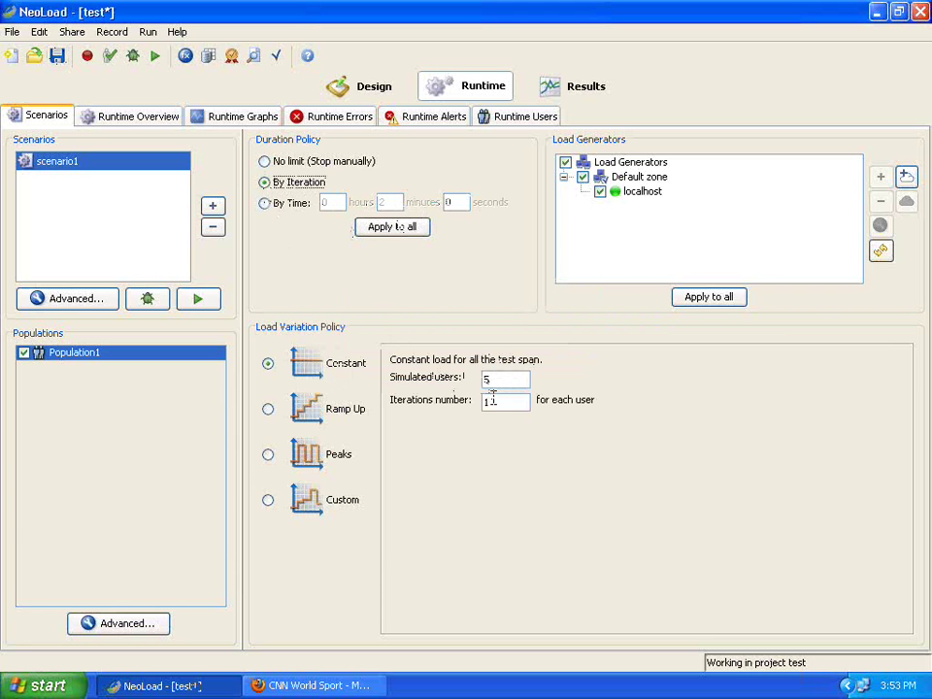
left_click_drag(490, 400, 466, 408)
type("2")
left_click(504, 377)
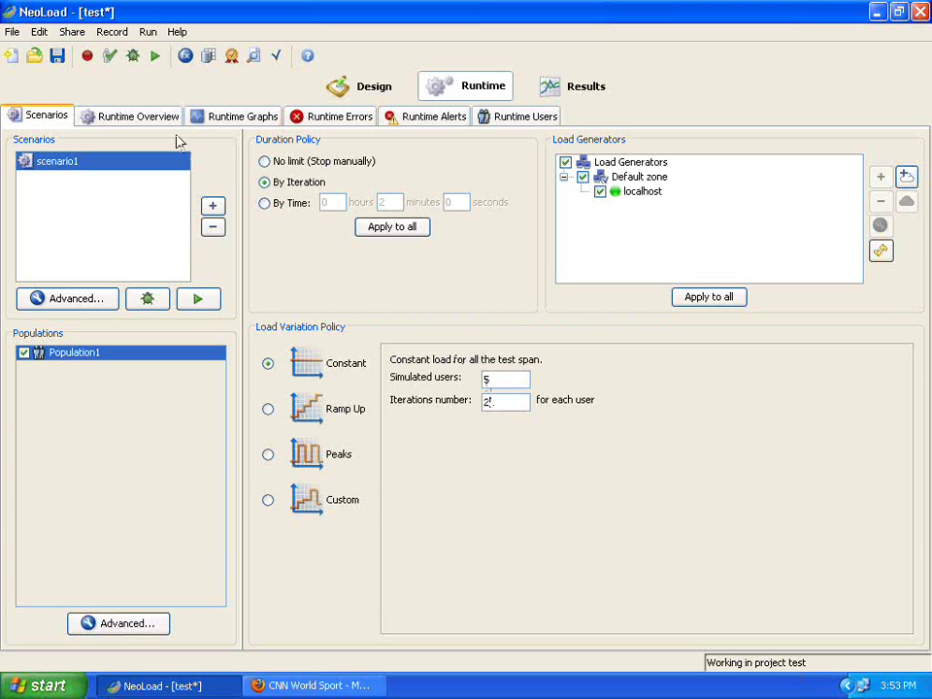
left_click(60, 58)
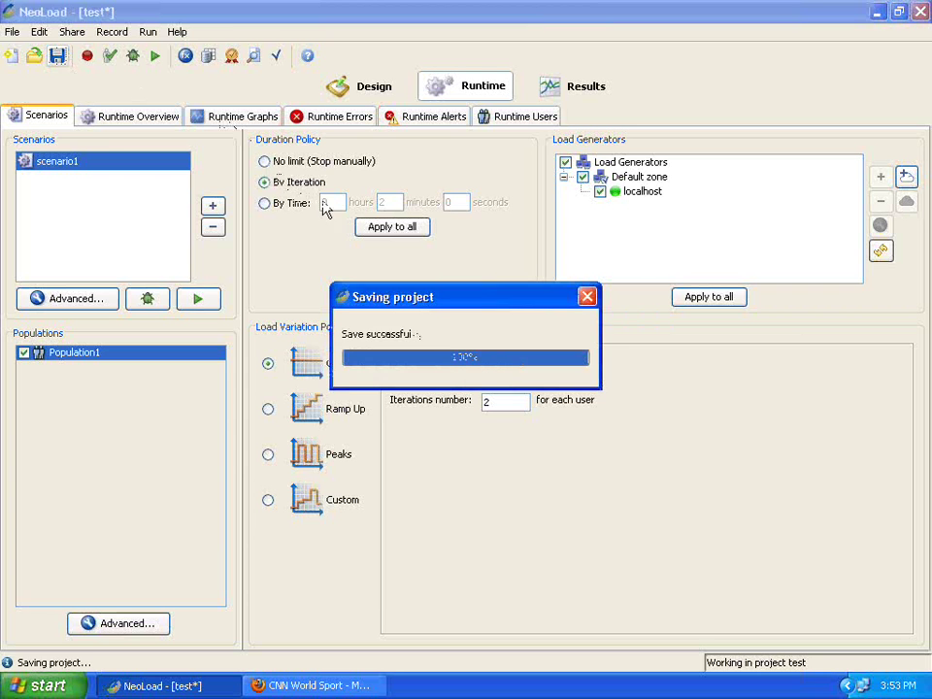
- Run the load test on scenario1 without defining performance counters, accepting the default test name and an empty description
left_click(156, 56)
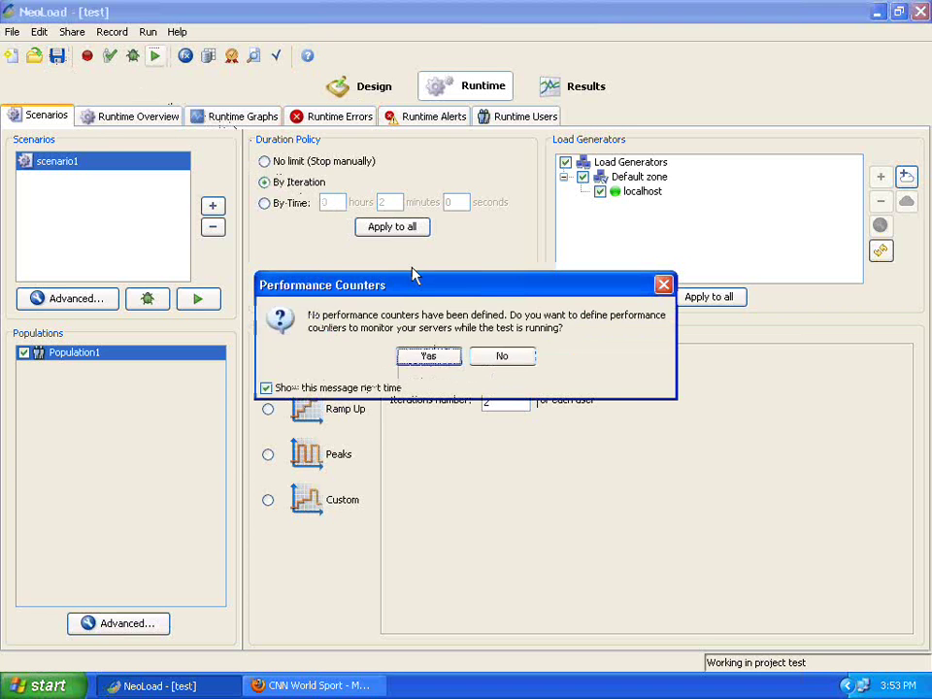
left_click(501, 356)
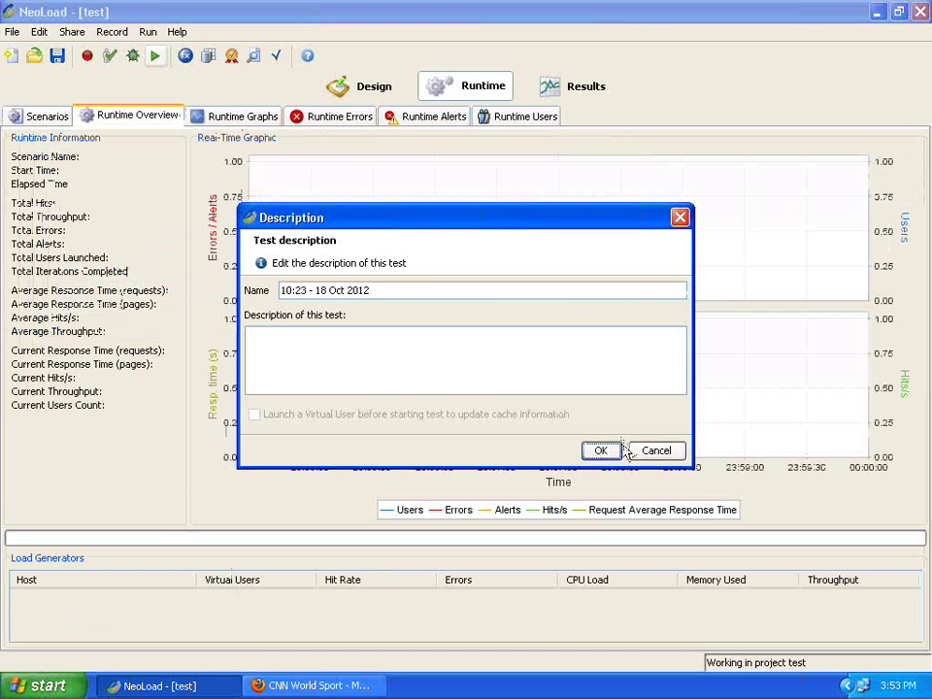
left_click(600, 451)
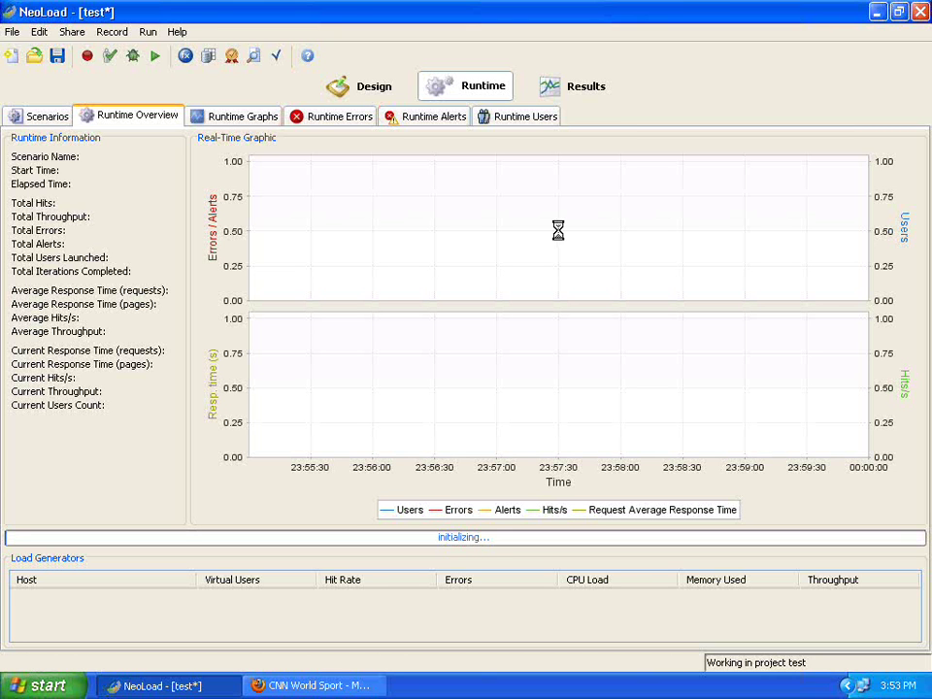
mouse_move(505, 24)
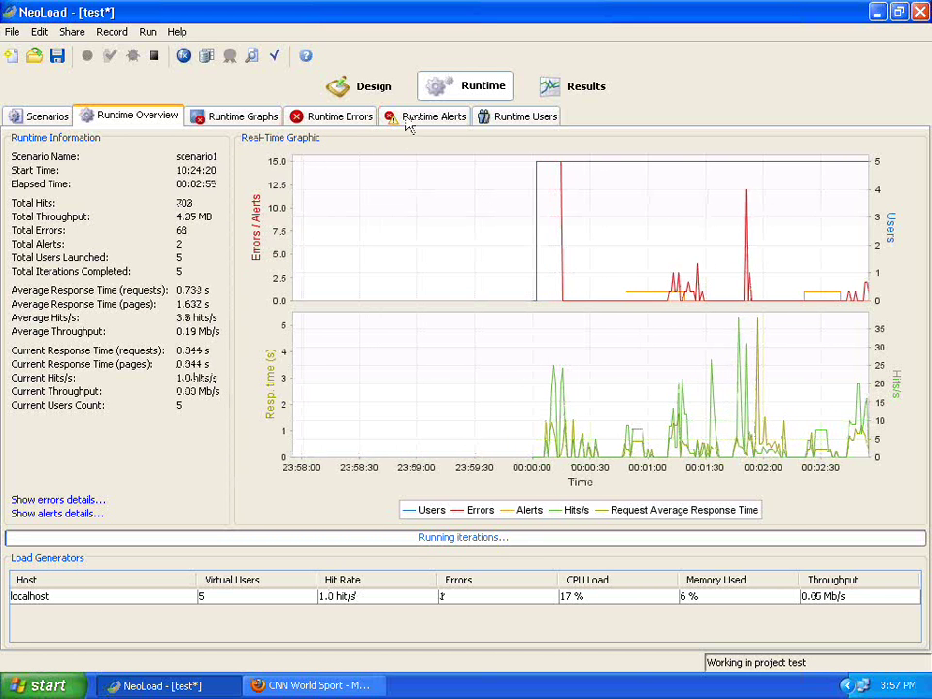
- Refresh the runtime error list and inspect the details of several redirect errors and a 404 error from the running test
left_click(328, 120)
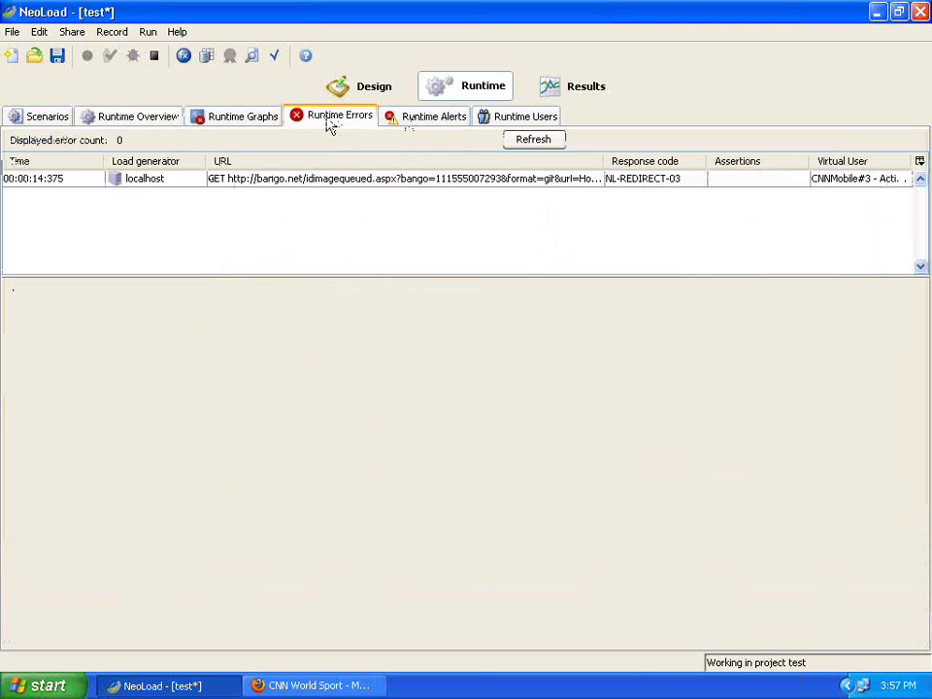
left_click(388, 184)
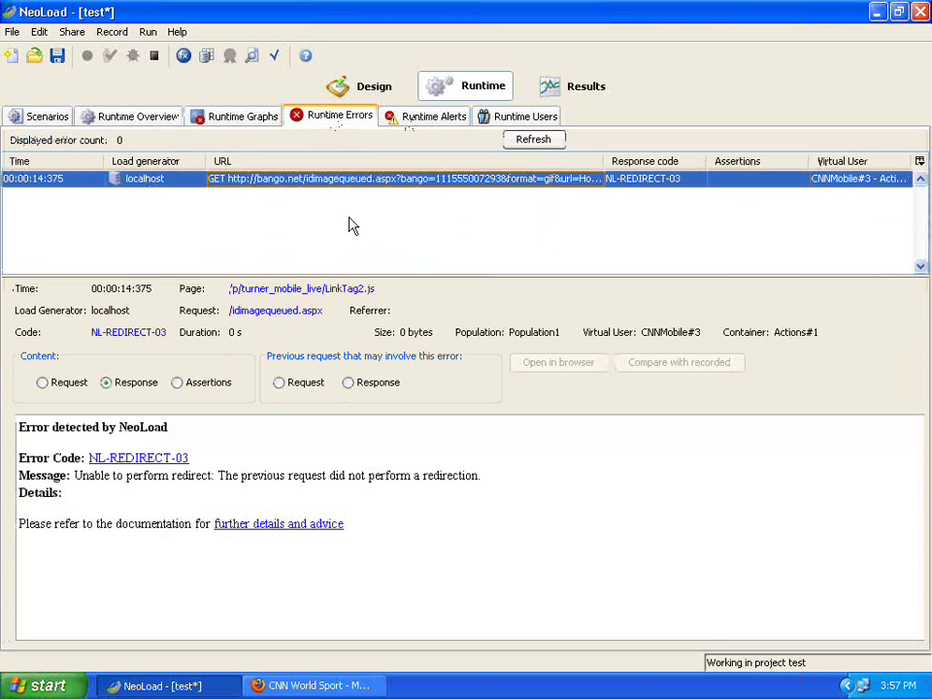
left_click(532, 142)
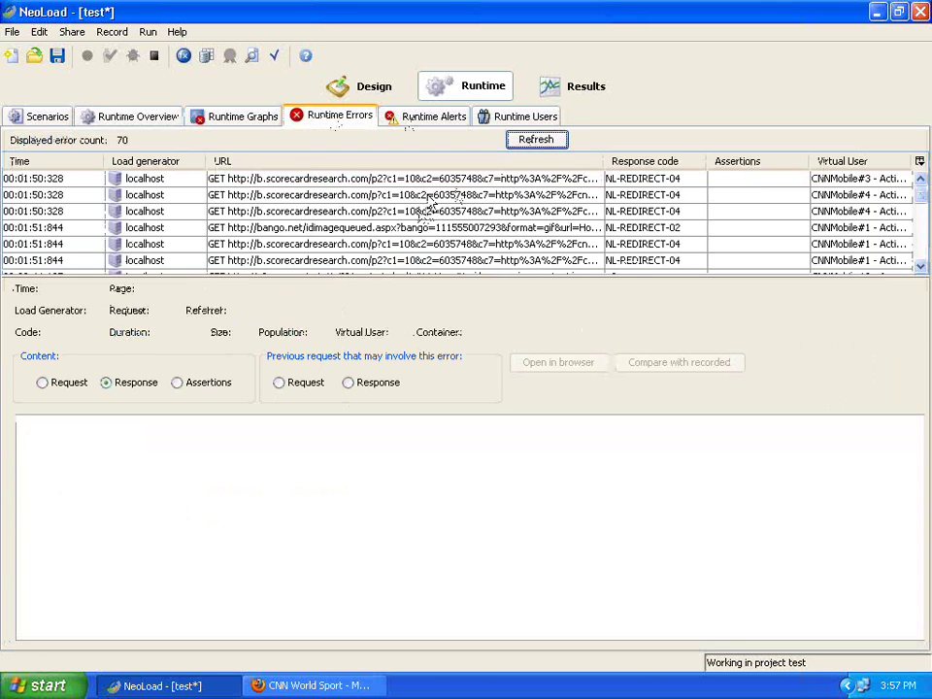
left_click(432, 182)
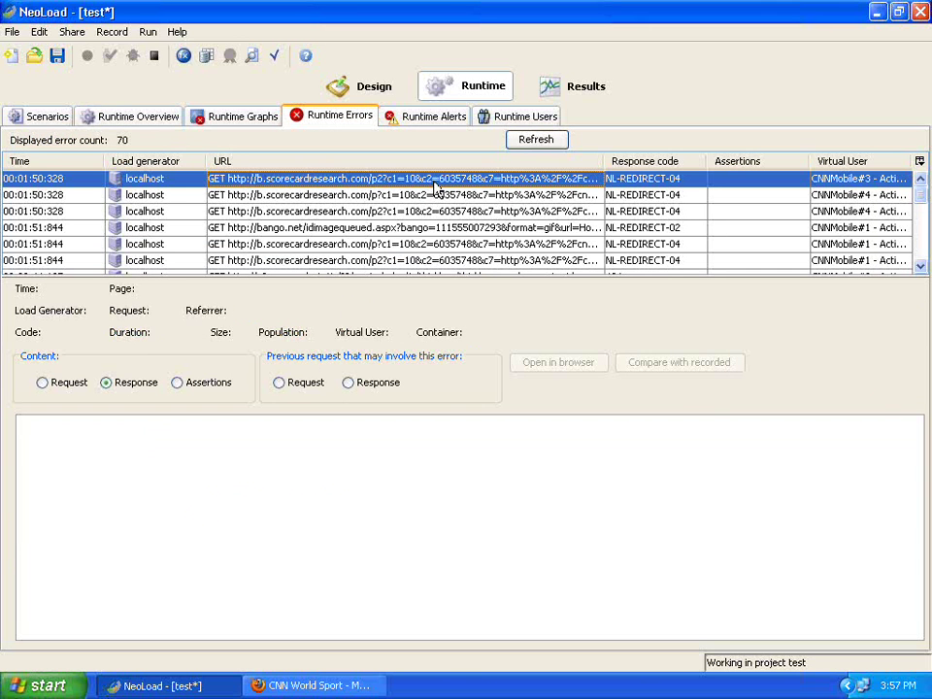
left_click(360, 197)
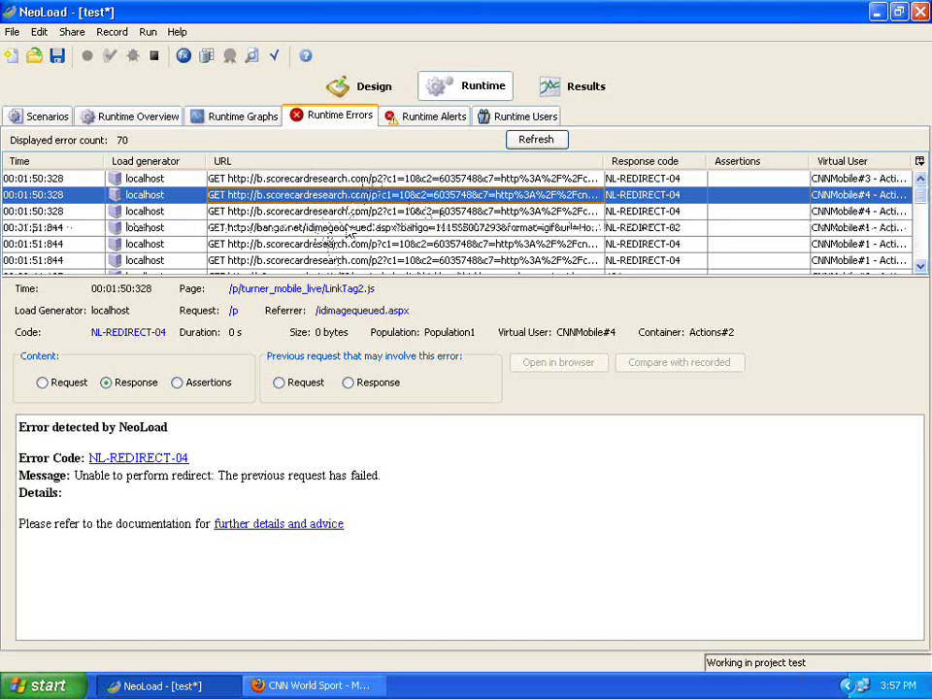
left_click(920, 253)
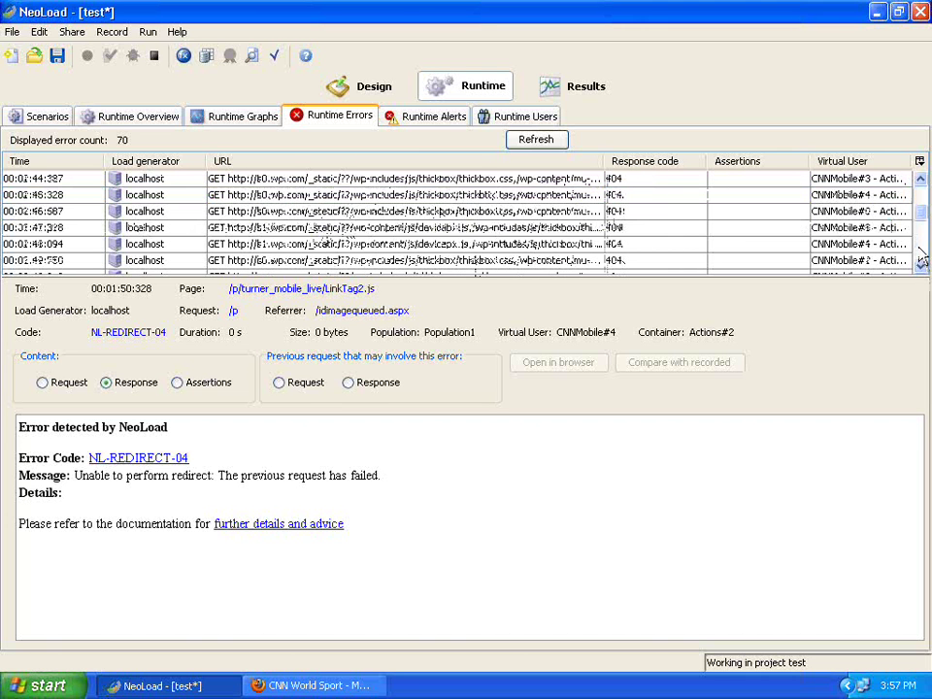
left_click(221, 211)
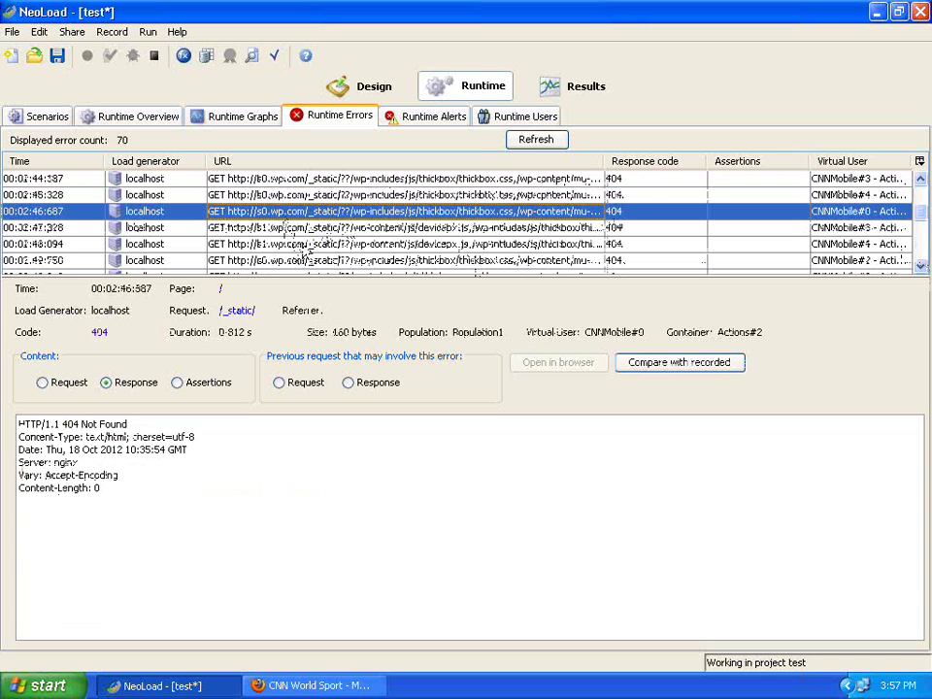
left_click(917, 236)
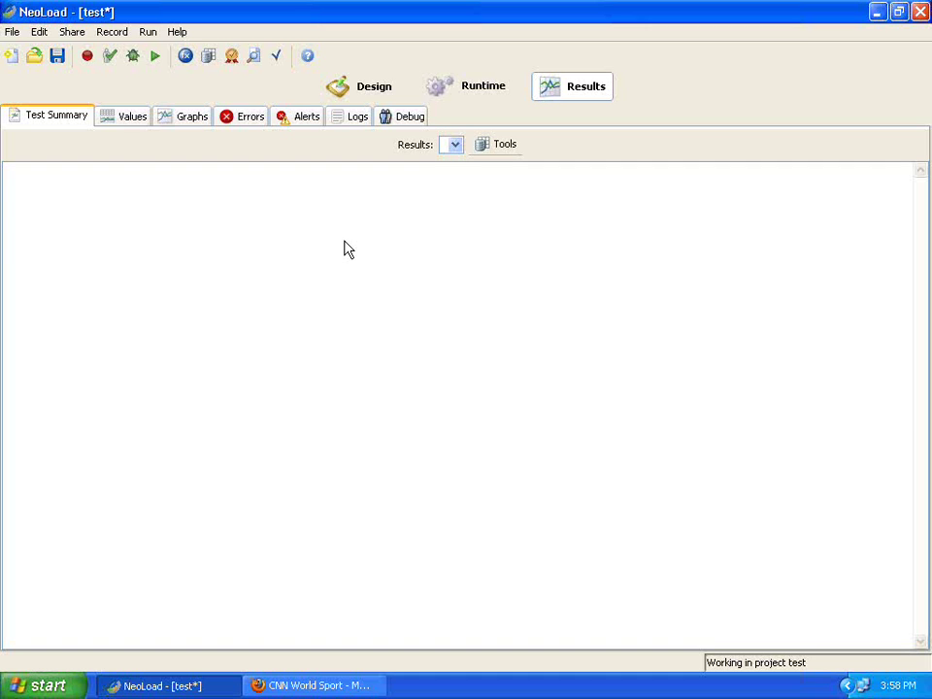
- Open the error list of the test results, inspect a redirect error's details, and browse down to the 404 errors
left_click(246, 118)
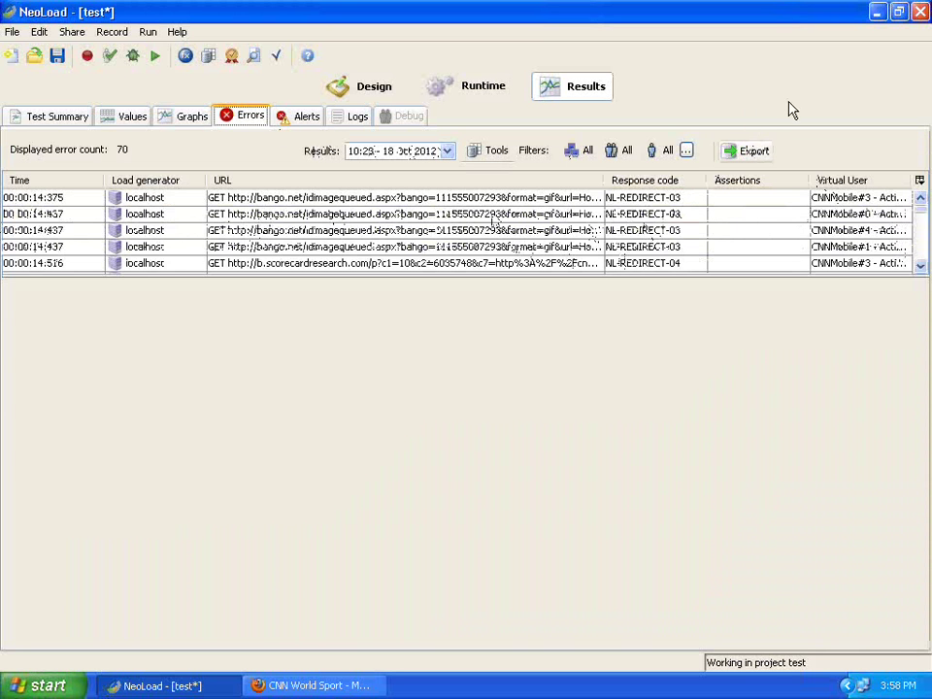
left_click(488, 214)
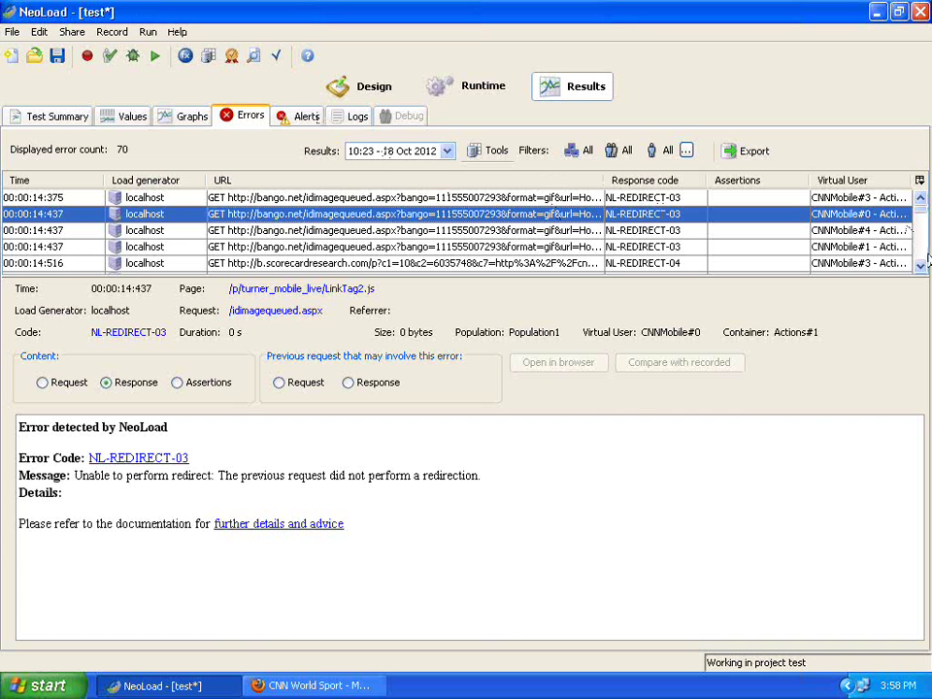
left_click(921, 249)
left_click(920, 250)
left_click(922, 254)
left_click(922, 250)
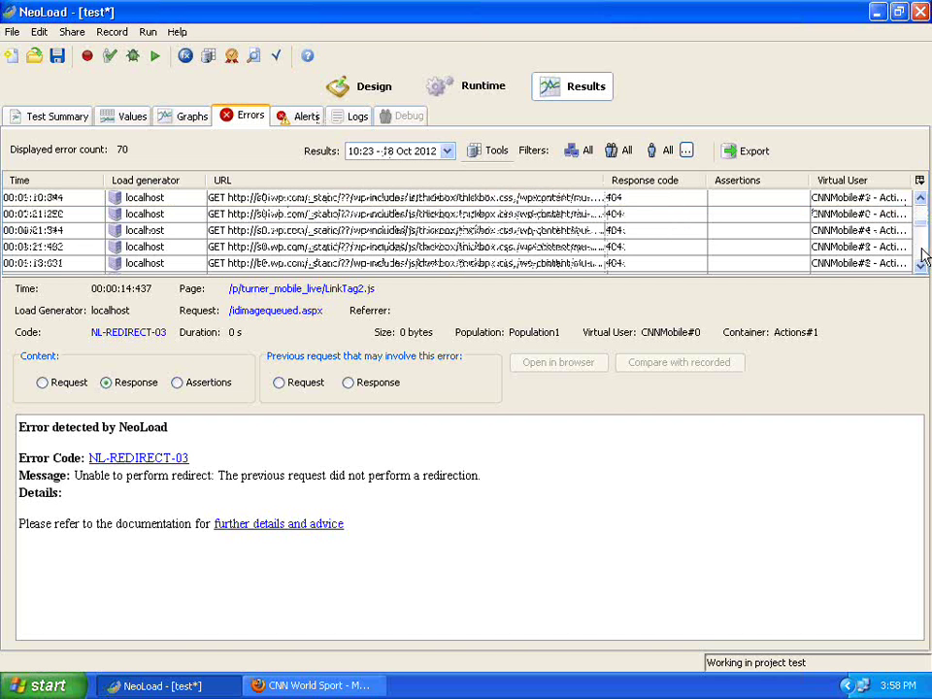
left_click(922, 244)
left_click(923, 248)
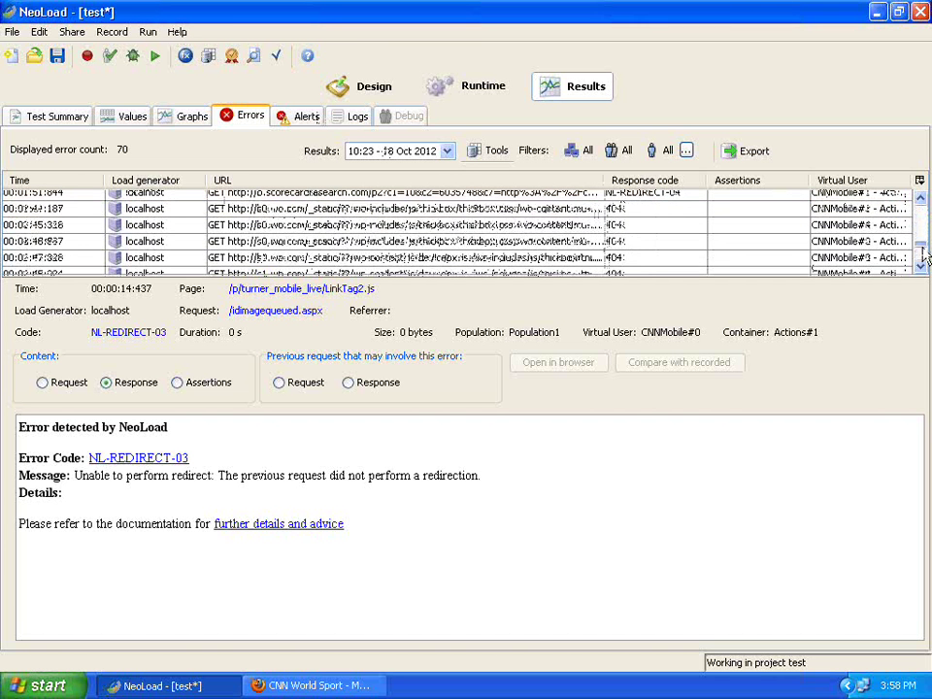
left_click(921, 254)
left_click(921, 253)
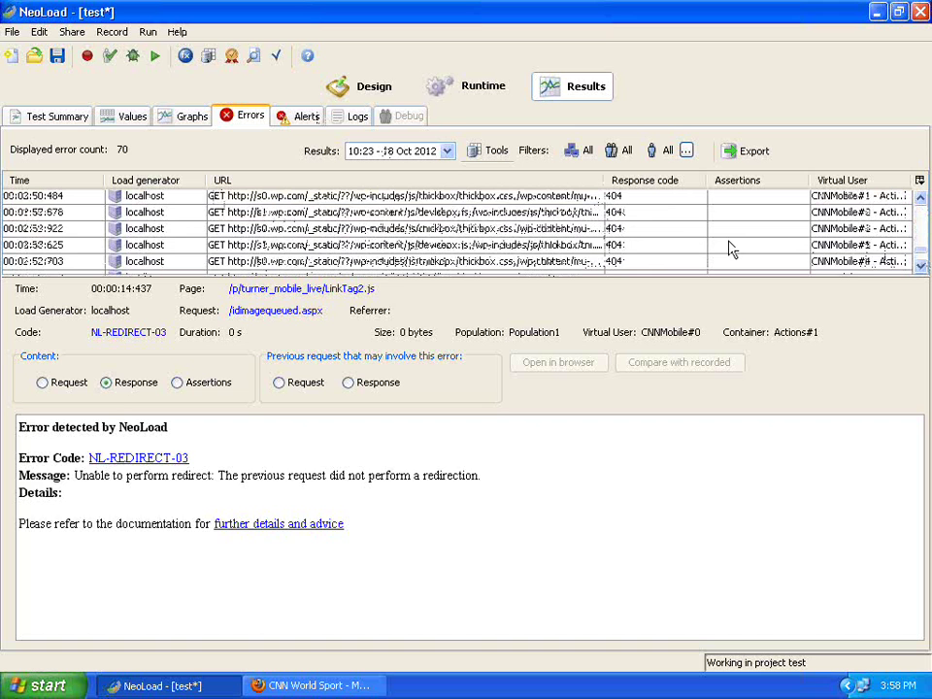
- Examine the response and request content of the CNNMobile#1 404 error logged at 00:02:53:625
left_click(382, 247)
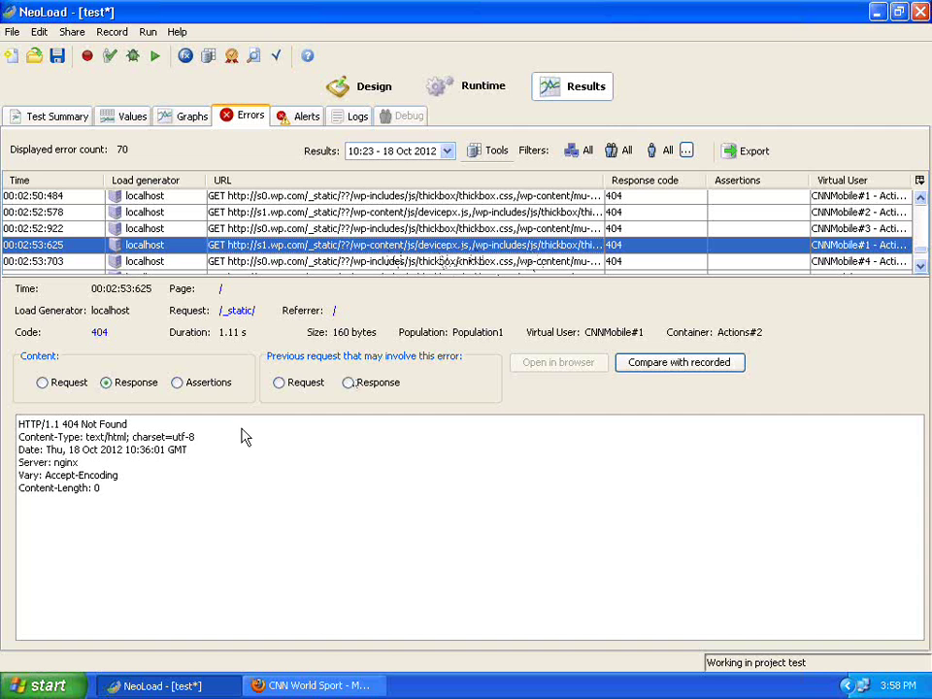
left_click(43, 383)
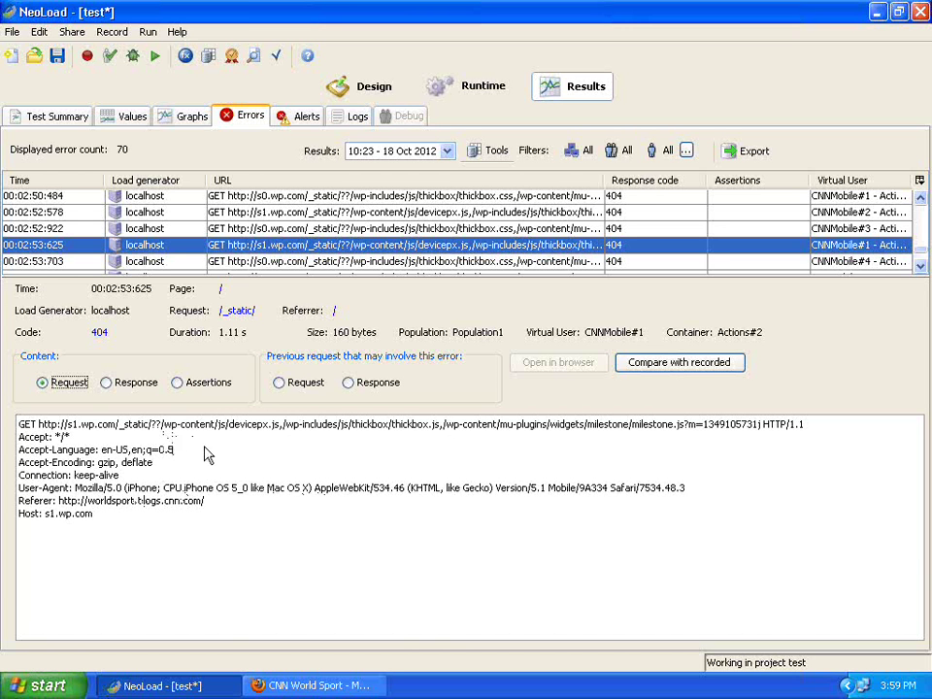
left_click(107, 382)
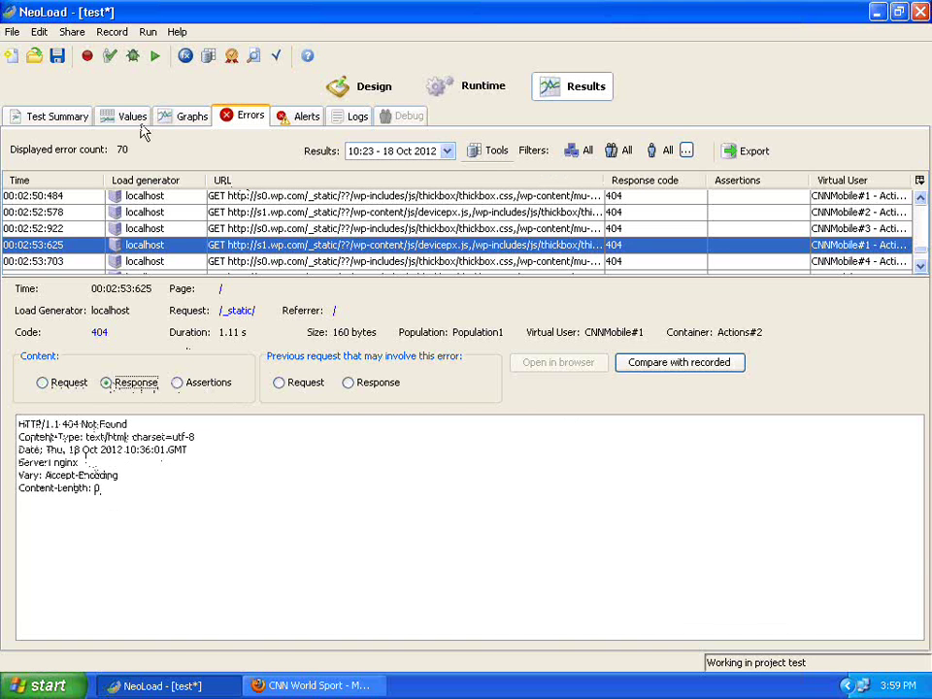
- Clear the number of simulated users in scenario1's constant load policy in the runtime settings
left_click(451, 87)
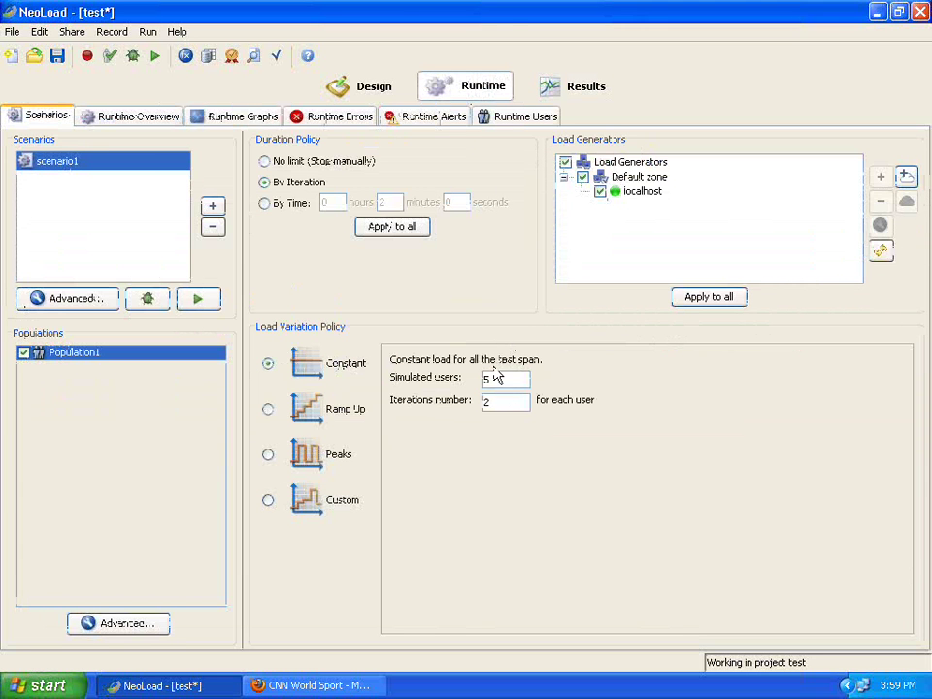
left_click(505, 377)
type("0")
key("BackSpace")
key("BackSpace")
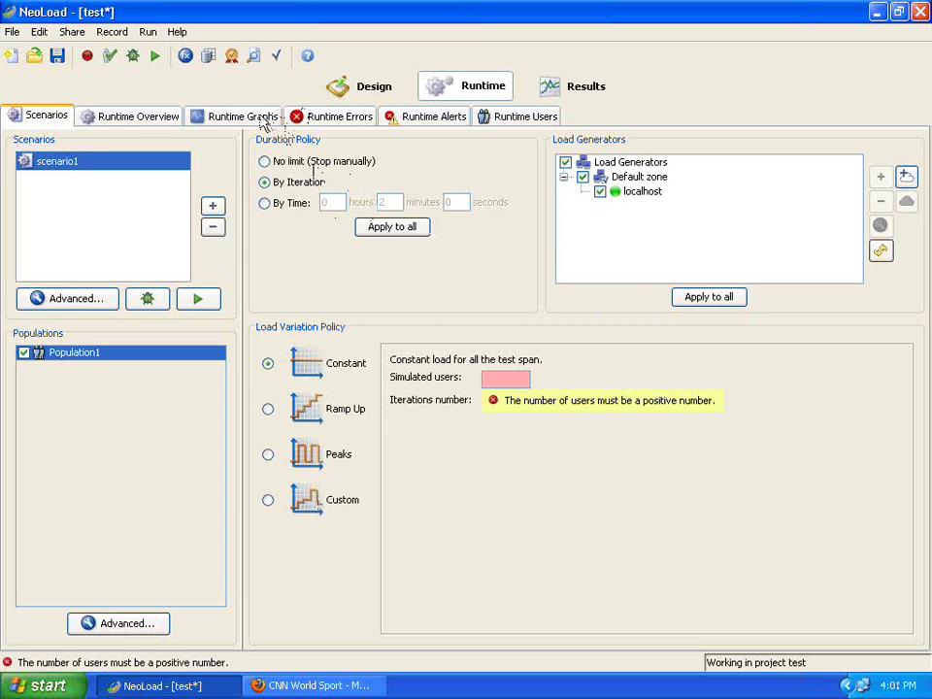
- Examine the test summary report's statistics for total pages, hits, throughput, hit errors and average page response time
left_click(586, 94)
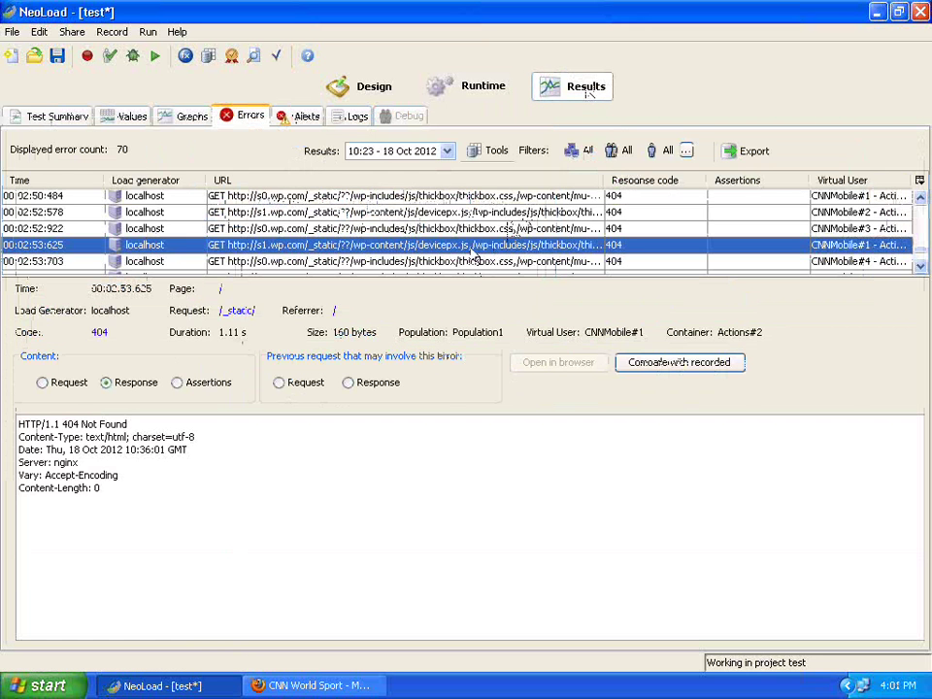
left_click(61, 117)
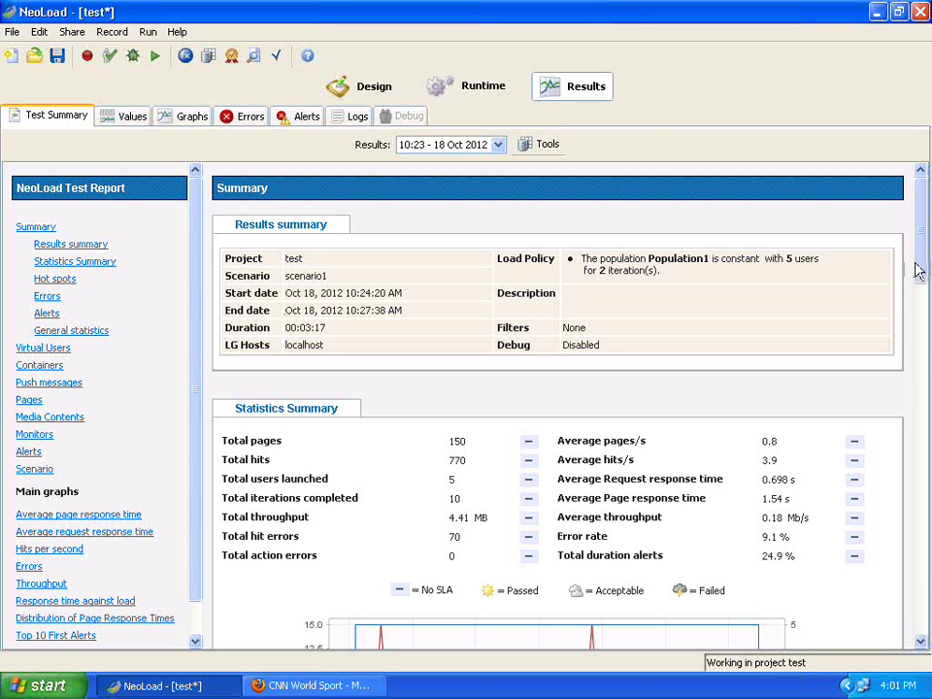
scroll(917, 267, "down", 1)
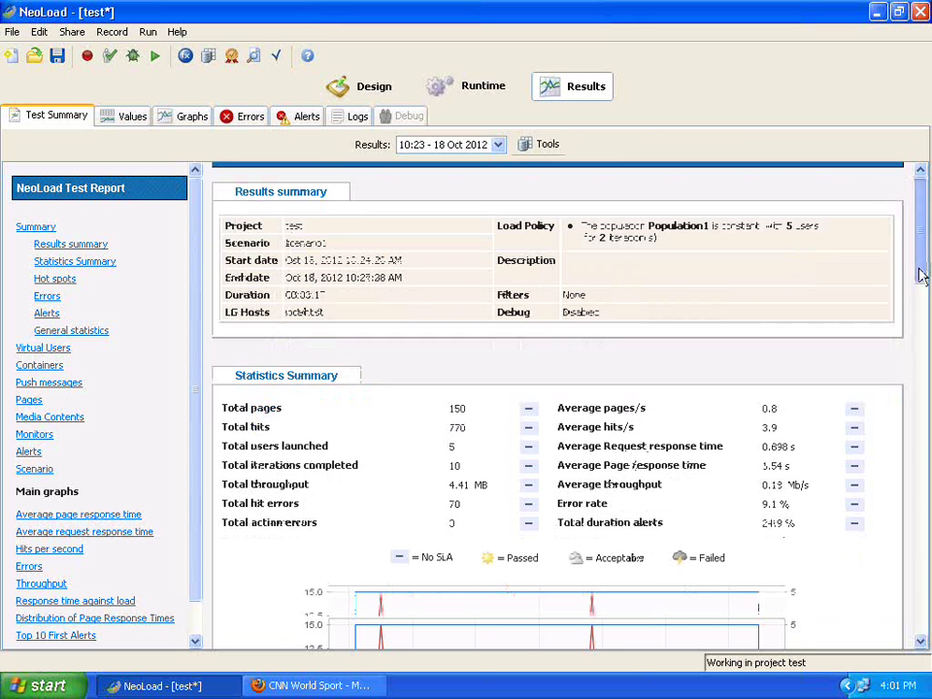
scroll(924, 284, "down", 1)
double_click(456, 370)
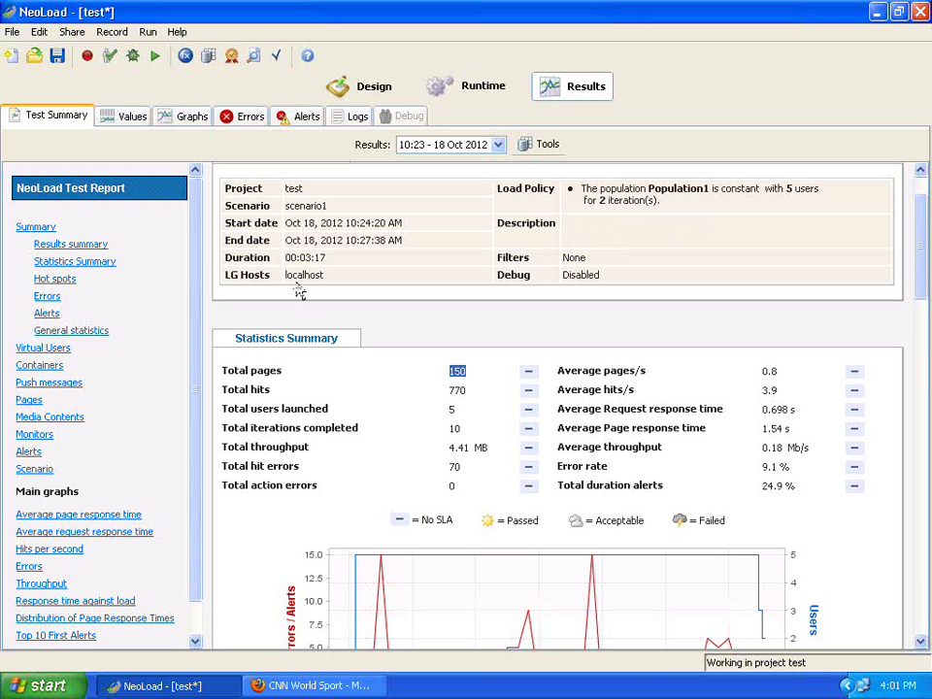
left_click(464, 387)
double_click(462, 391)
left_click_drag(451, 446, 489, 447)
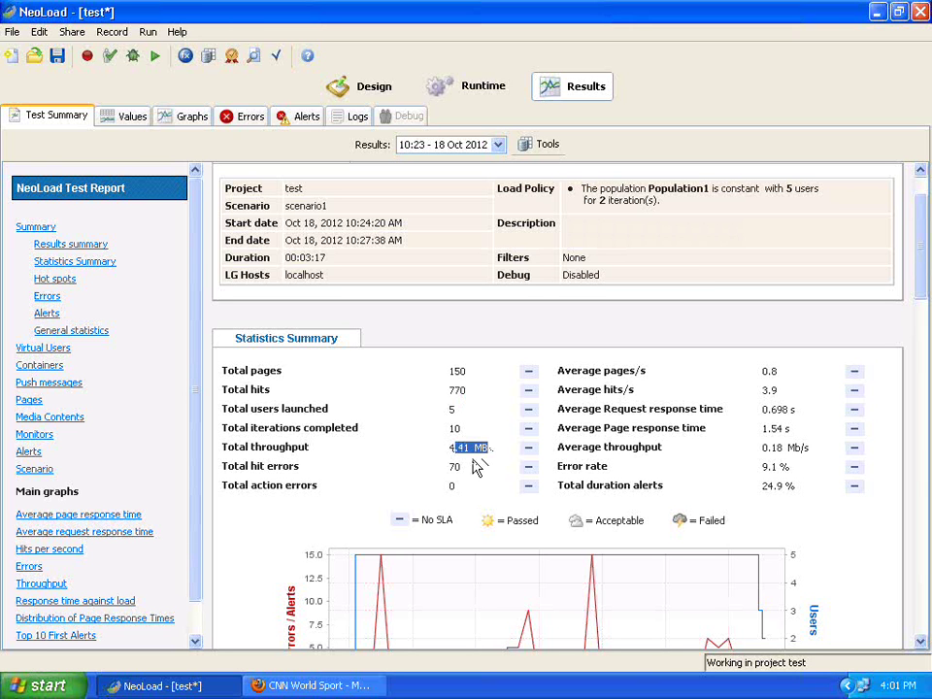
left_click_drag(453, 446, 495, 449)
left_click(456, 466)
double_click(456, 465)
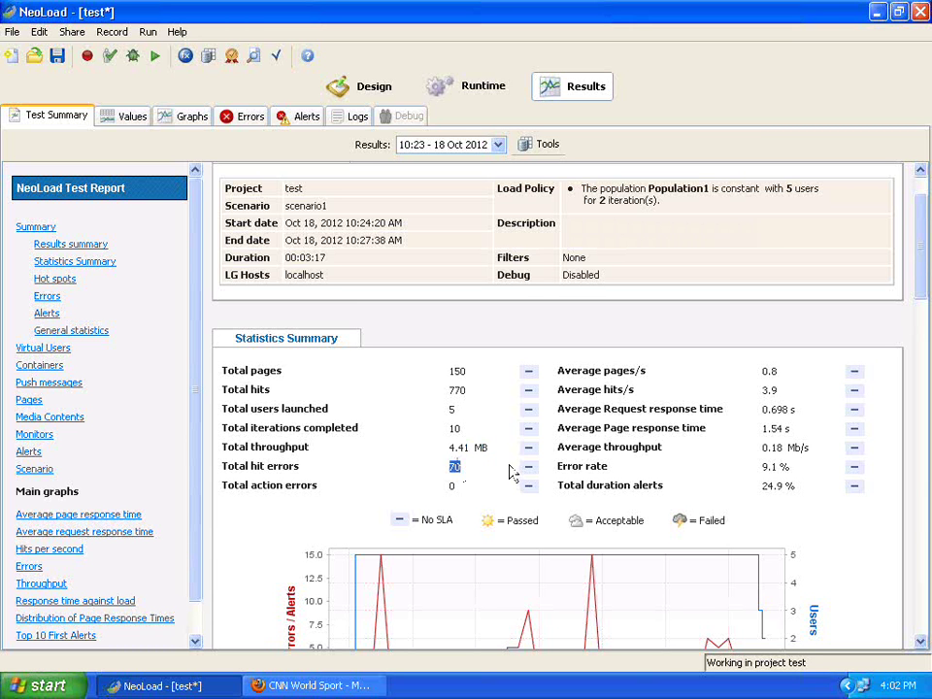
double_click(782, 429)
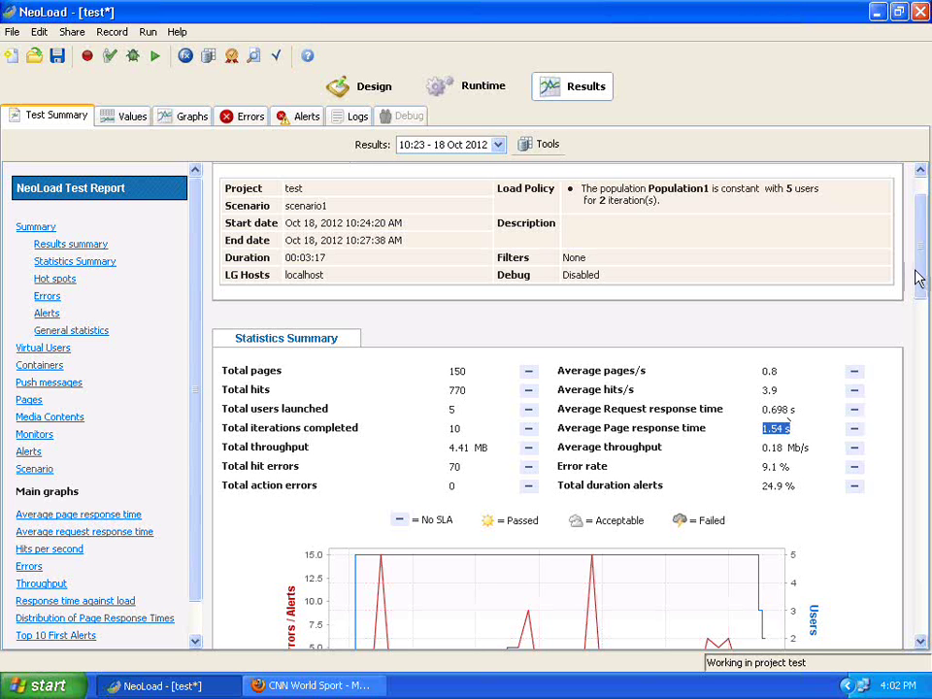
- Examine the request errors by type and count in the Errors section of the test summary report
left_click_drag(917, 277, 911, 551)
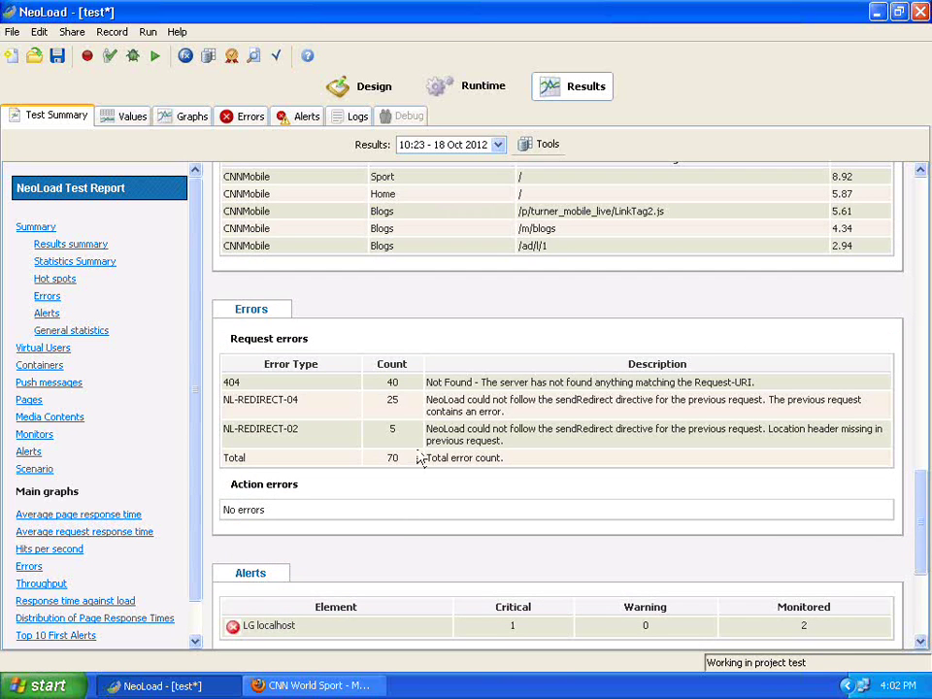
double_click(470, 414)
double_click(392, 382)
- Examine CNNMobile's response times for the Home and Blogs containers in the Pages section of the test report
left_click(31, 401)
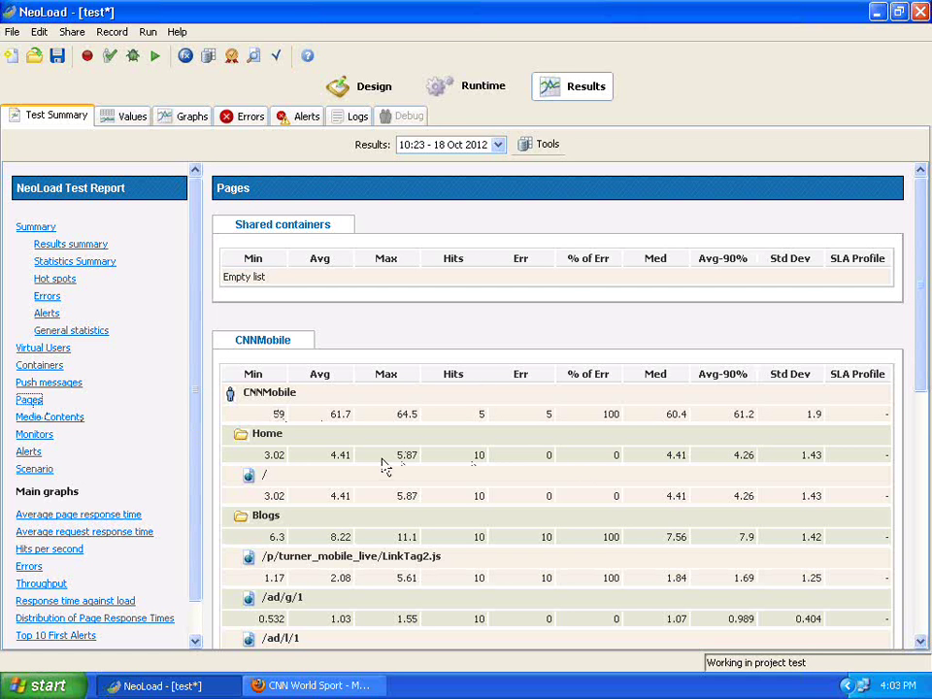
left_click_drag(923, 366, 923, 402)
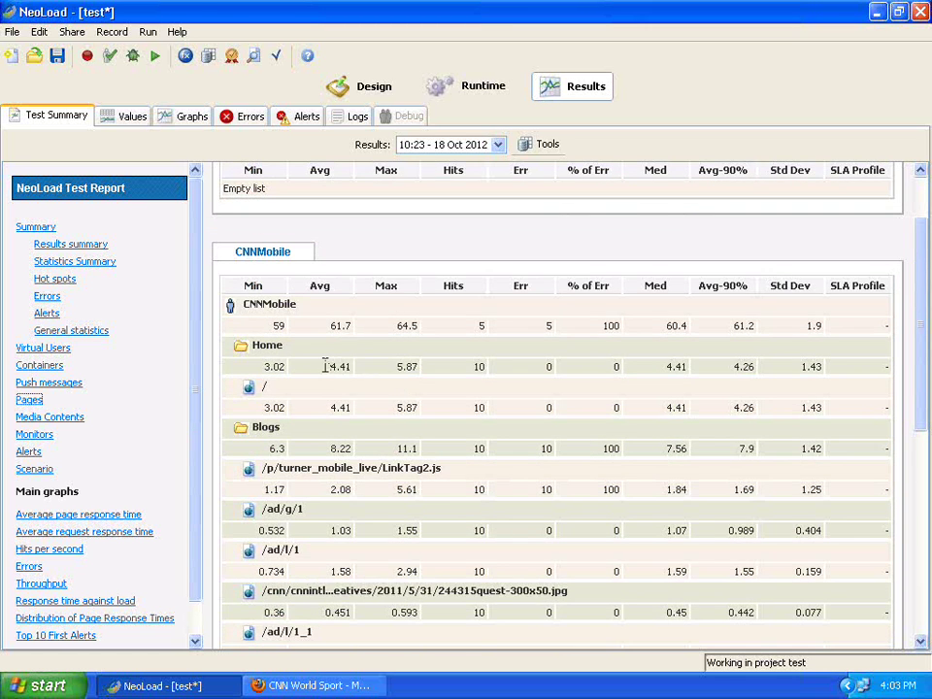
double_click(272, 366)
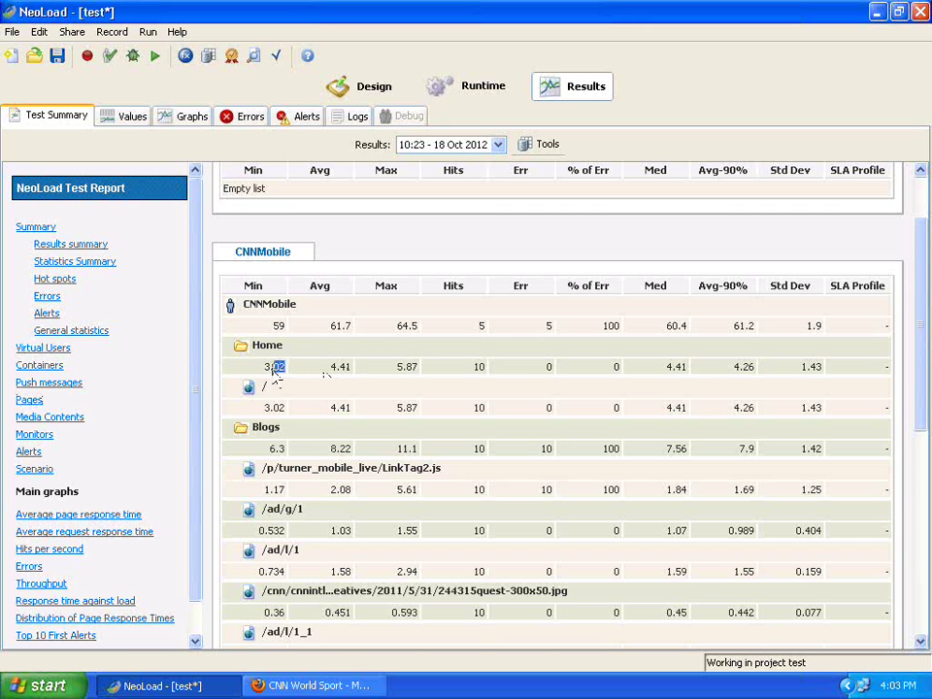
double_click(405, 367)
double_click(405, 448)
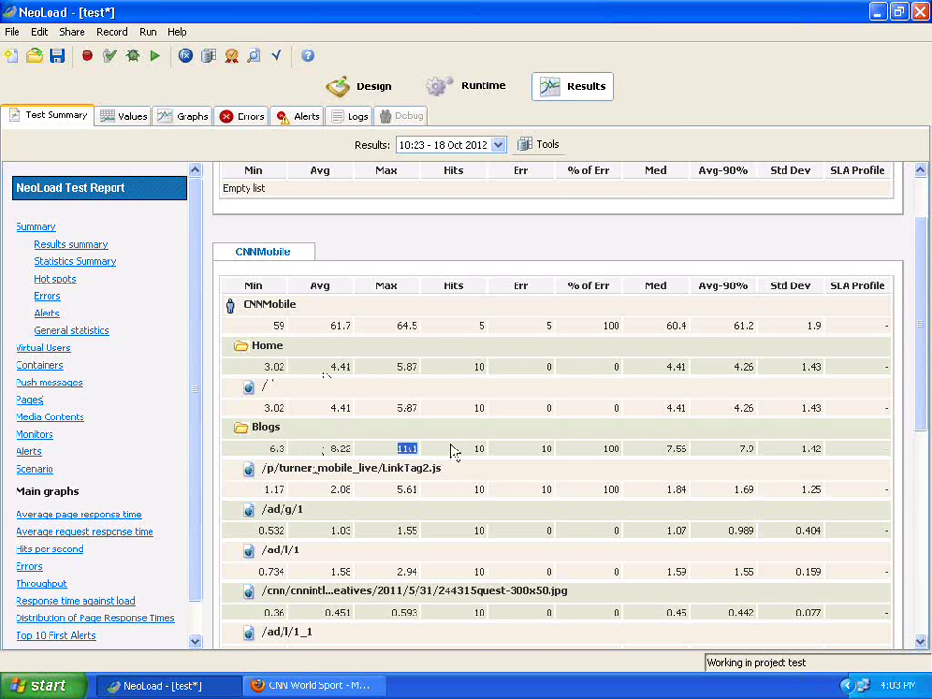
double_click(339, 448)
- Examine the minimum, maximum and average response times of the Sport container and the pages under it
scroll(406, 446, "down", 6)
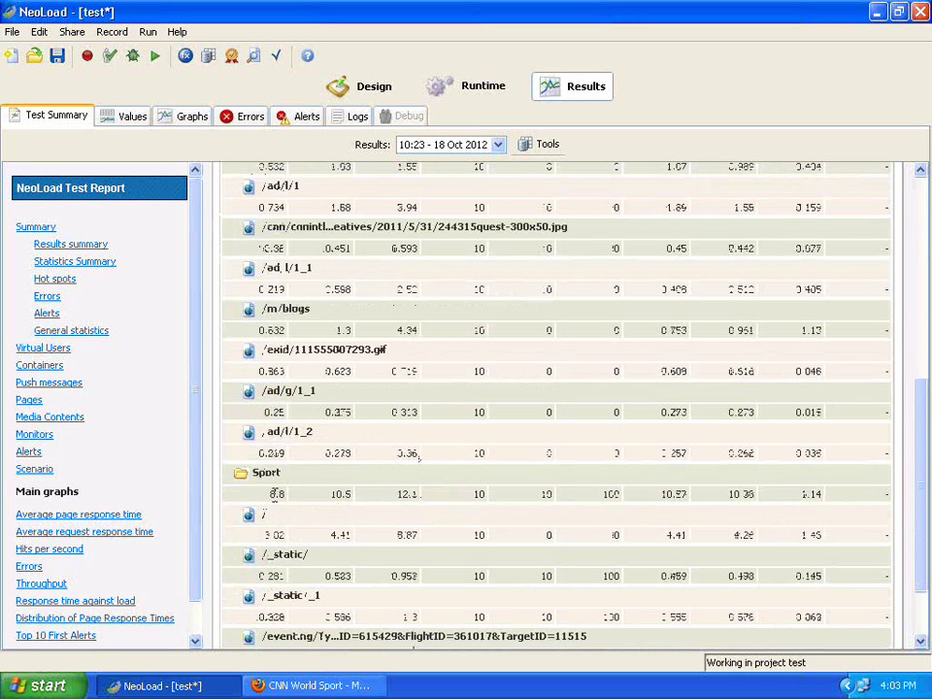
double_click(278, 494)
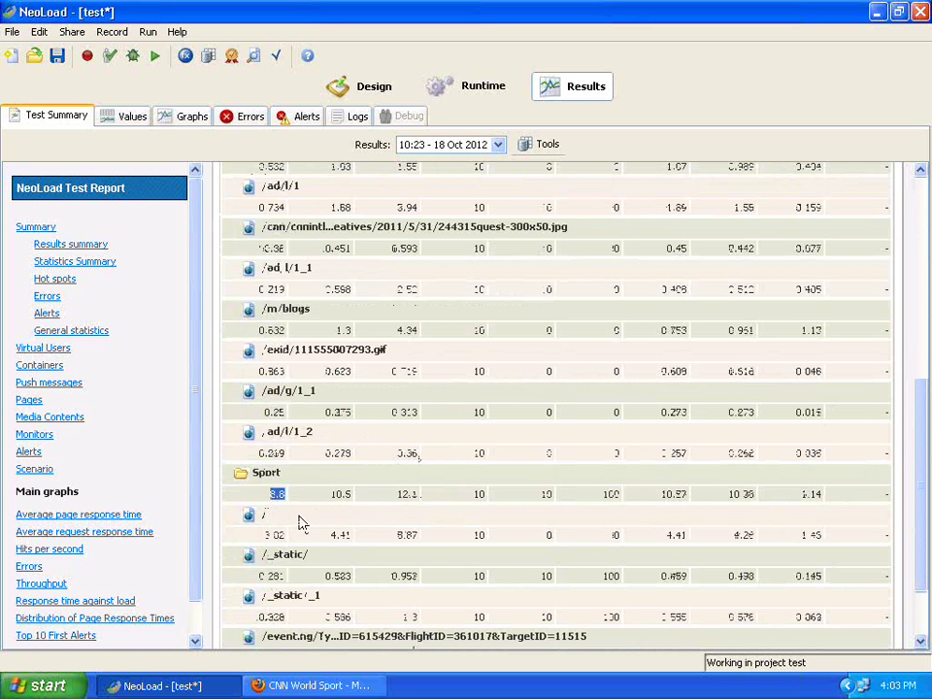
double_click(406, 494)
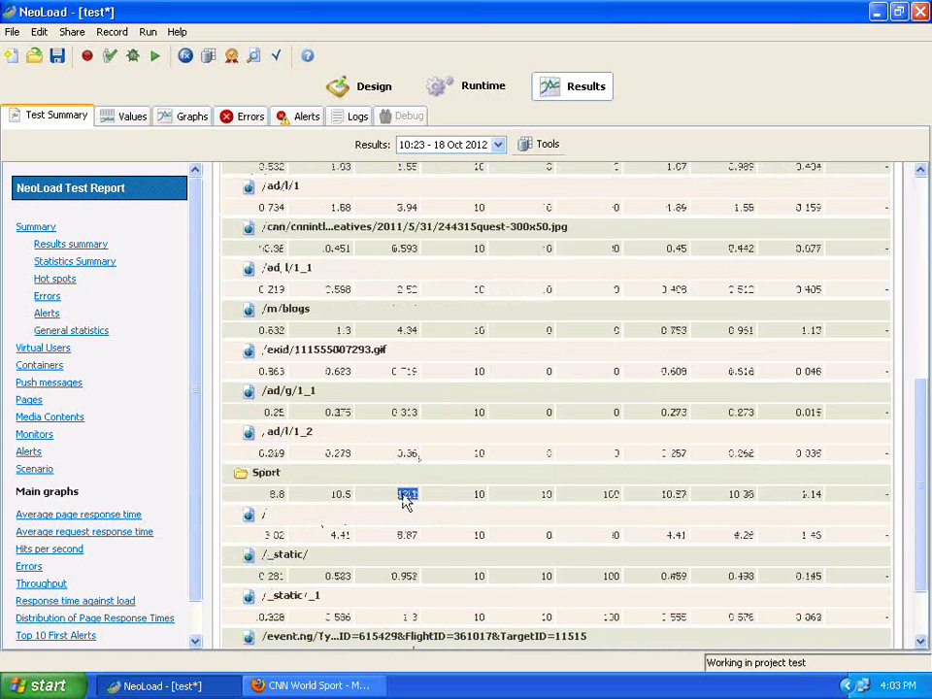
double_click(338, 494)
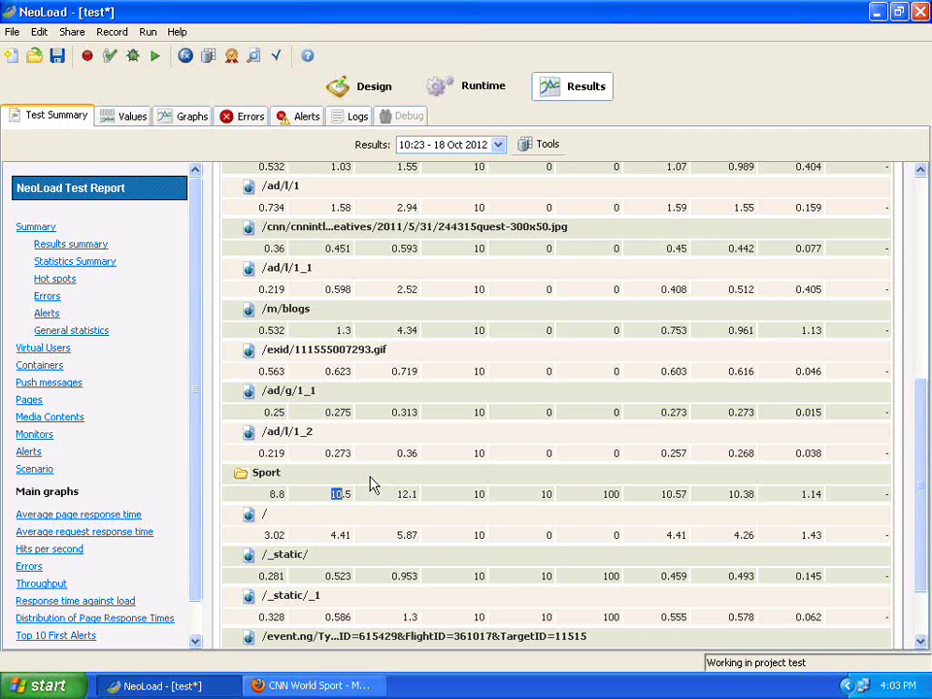
scroll(372, 485, "down", 3)
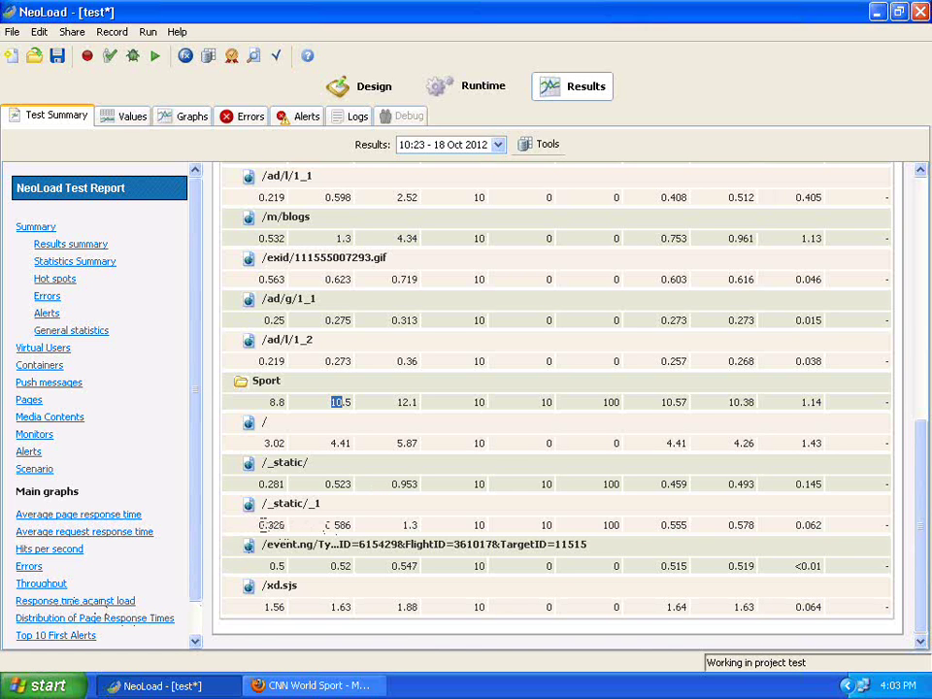
- View the hits per second graph in the test report, check the request values table, and return to the report
left_click(50, 549)
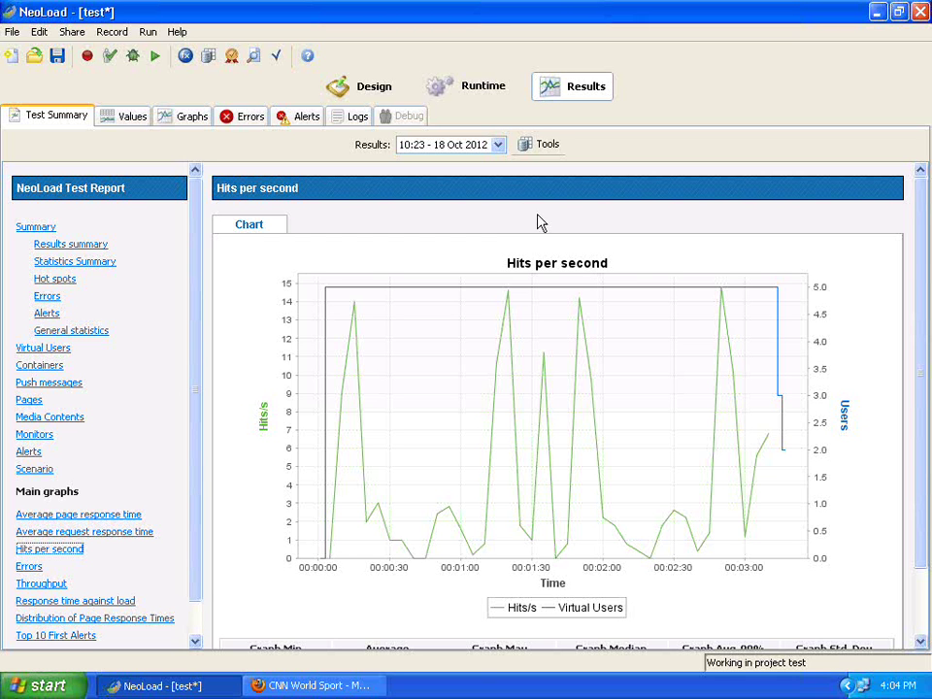
left_click(124, 121)
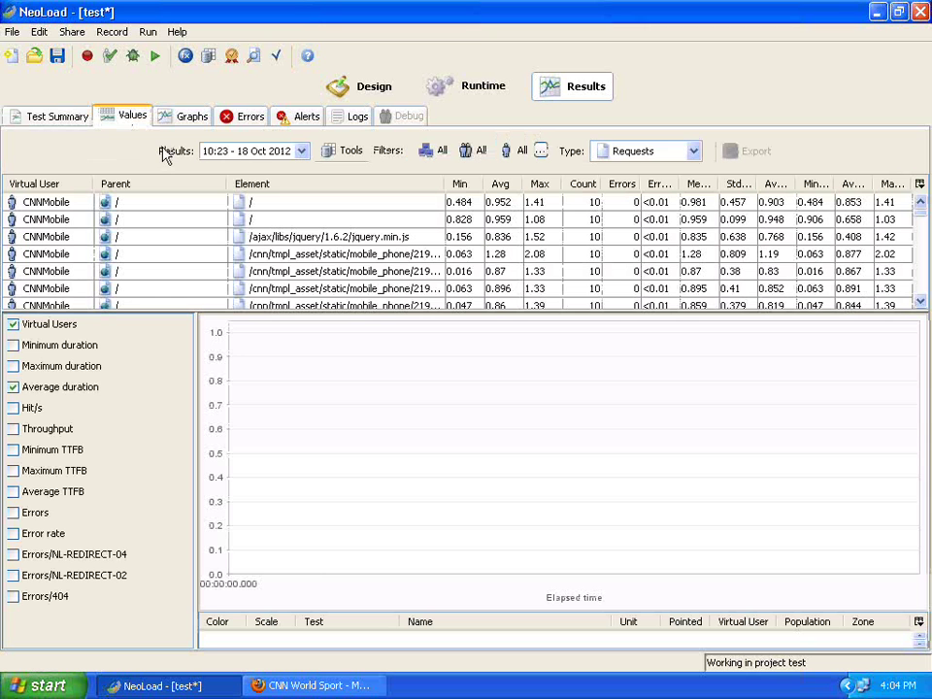
left_click(78, 130)
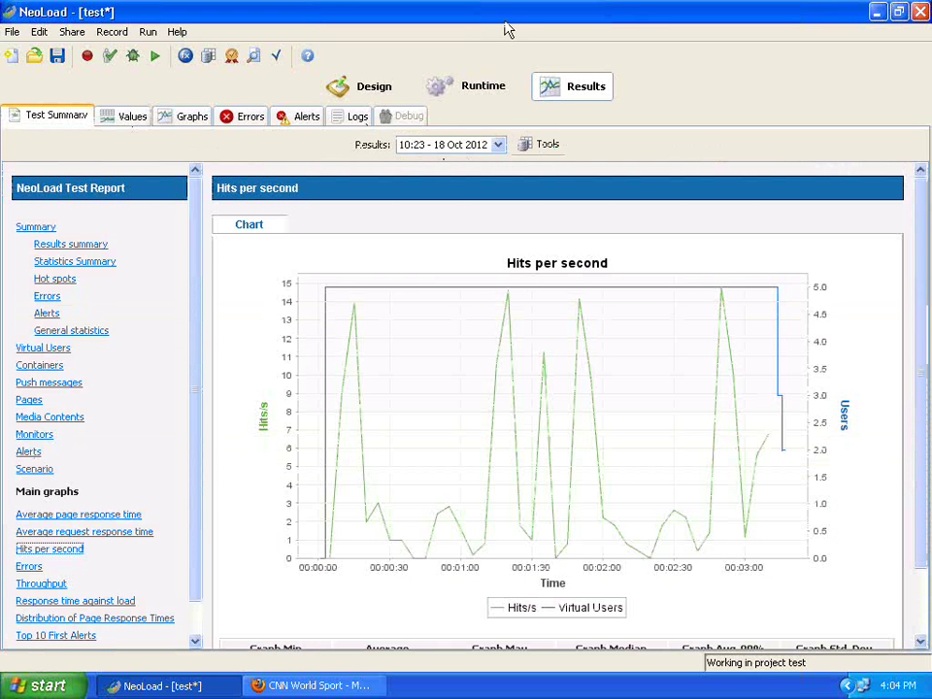